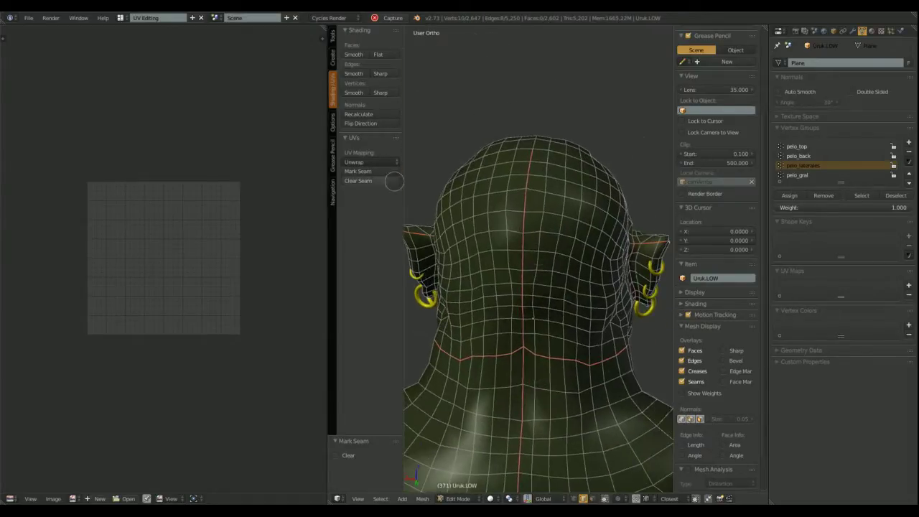
- Unwrap the entire orc bust mesh along its existing seams and check the resulting UV islands
{"action": "key", "text": "a"}
{"action": "left_click", "coordinate": [371, 162]}
{"action": "left_click", "coordinate": [375, 172]}
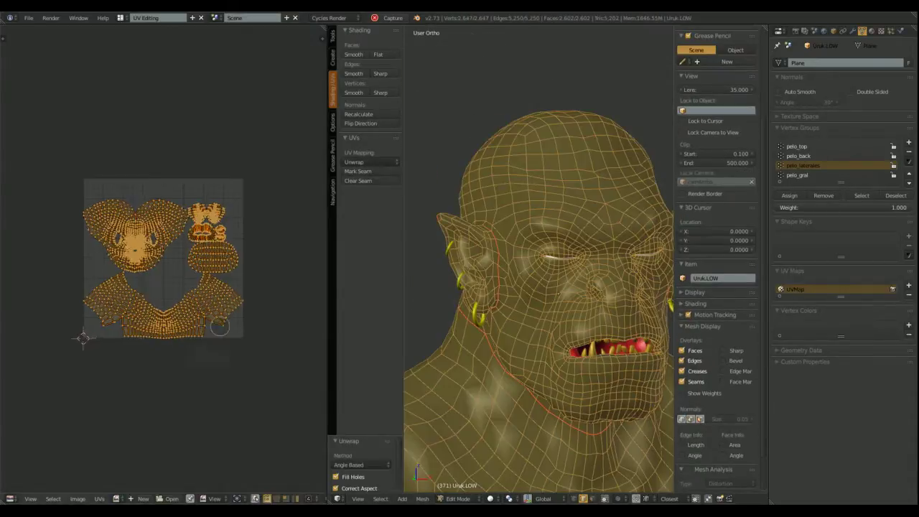
{"action": "scroll", "coordinate": [220, 327], "scroll_direction": "up", "scroll_amount": 8}
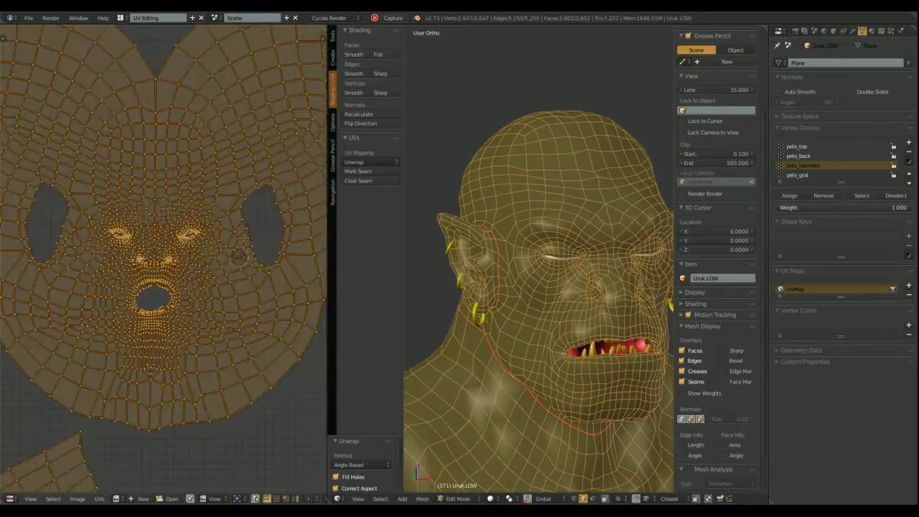
{"action": "scroll", "coordinate": [211, 289], "scroll_direction": "down", "scroll_amount": 5}
{"action": "scroll", "coordinate": [211, 289], "scroll_direction": "down", "scroll_amount": 2}
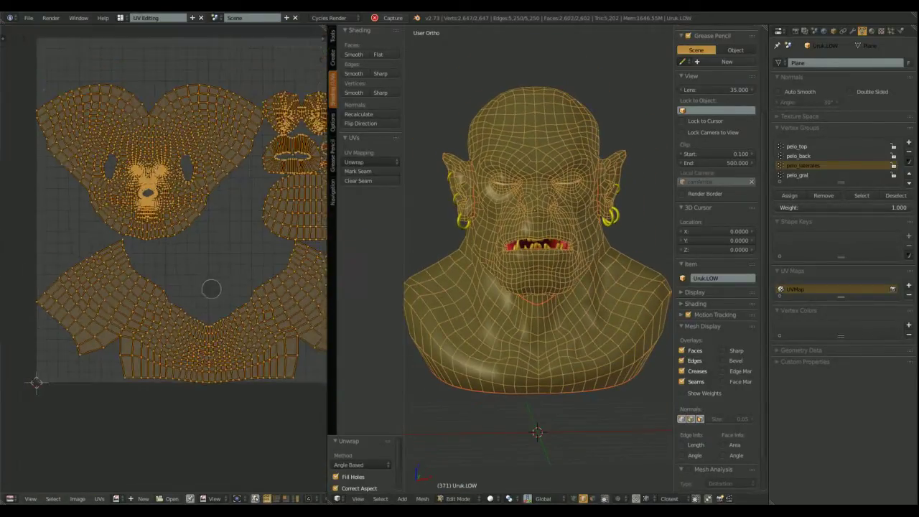
{"action": "middle_click_drag", "start_coordinate": [212, 289], "coordinate": [216, 296]}
{"action": "middle_click_drag", "start_coordinate": [560, 287], "coordinate": [538, 288]}
{"action": "middle_click_drag", "start_coordinate": [249, 287], "coordinate": [208, 307]}
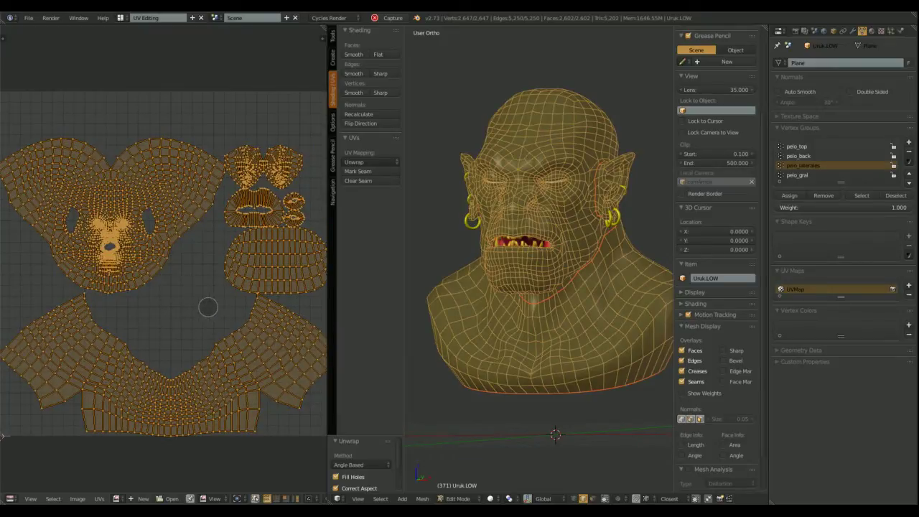
- Mark a seam along the edge path that connects the ear seam to the neck seam
{"action": "middle_click_drag", "start_coordinate": [531, 287], "coordinate": [440, 212]}
{"action": "scroll", "coordinate": [502, 287], "scroll_direction": "up", "scroll_amount": 2}
{"action": "scroll", "coordinate": [490, 263], "scroll_direction": "up", "scroll_amount": 5}
{"action": "right_click", "coordinate": [443, 219]}
{"action": "right_click", "coordinate": [509, 280], "text": "ctrl"}
{"action": "middle_click_drag", "start_coordinate": [509, 280], "coordinate": [385, 293]}
{"action": "scroll", "coordinate": [527, 309], "scroll_direction": "down", "scroll_amount": 5}
{"action": "scroll", "coordinate": [513, 283], "scroll_direction": "up", "scroll_amount": 2}
{"action": "middle_click_drag", "start_coordinate": [445, 287], "coordinate": [610, 255]}
{"action": "scroll", "coordinate": [538, 201], "scroll_direction": "up", "scroll_amount": 4}
{"action": "right_click", "coordinate": [497, 237], "text": "ctrl"}
{"action": "scroll", "coordinate": [497, 237], "scroll_direction": "down", "scroll_amount": 2}
{"action": "left_click", "coordinate": [359, 171]}
{"action": "scroll", "coordinate": [502, 252], "scroll_direction": "down", "scroll_amount": 8}
- Select the whole mesh and unwrap it again to update the head and neck islands
{"action": "key", "text": "a"}
{"action": "key", "text": "a"}
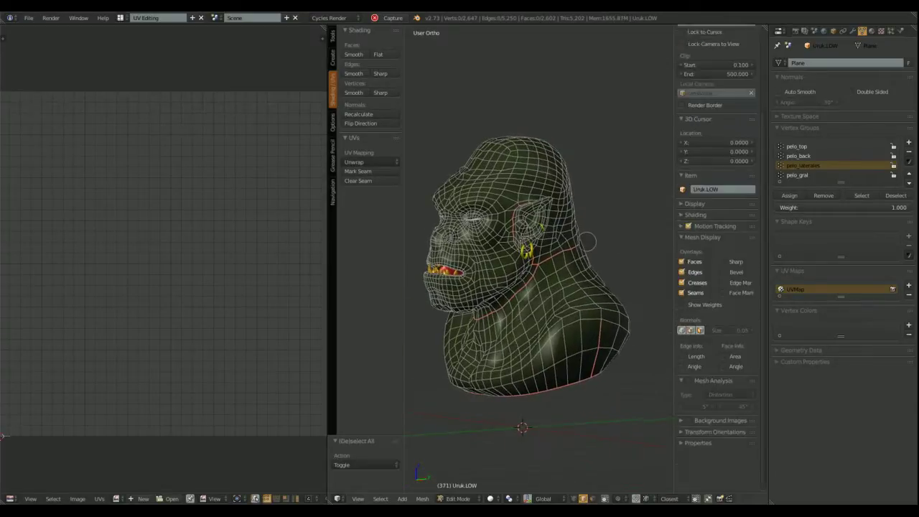
{"action": "left_click", "coordinate": [371, 162]}
{"action": "left_click", "coordinate": [369, 172]}
{"action": "middle_click_drag", "start_coordinate": [111, 246], "coordinate": [186, 243]}
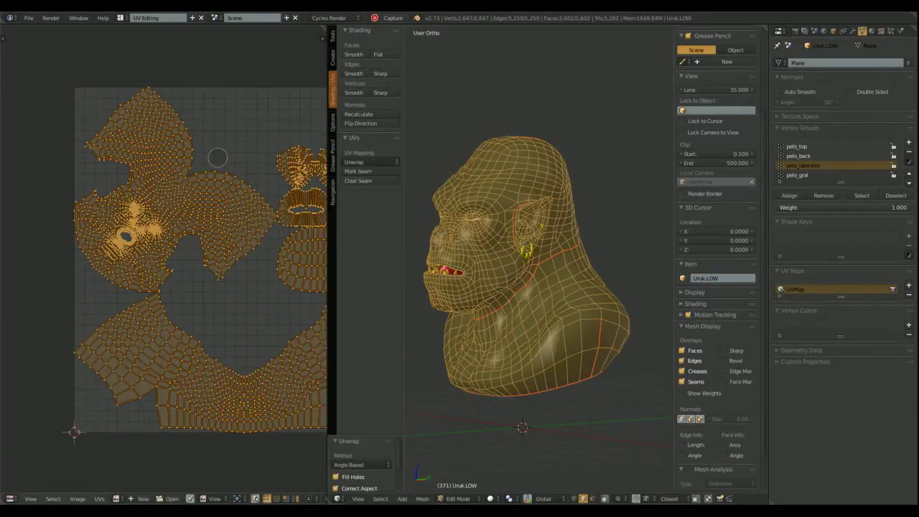
- Clear the horizontal seam loop that runs around the nape between the ears
{"action": "key", "text": "a"}
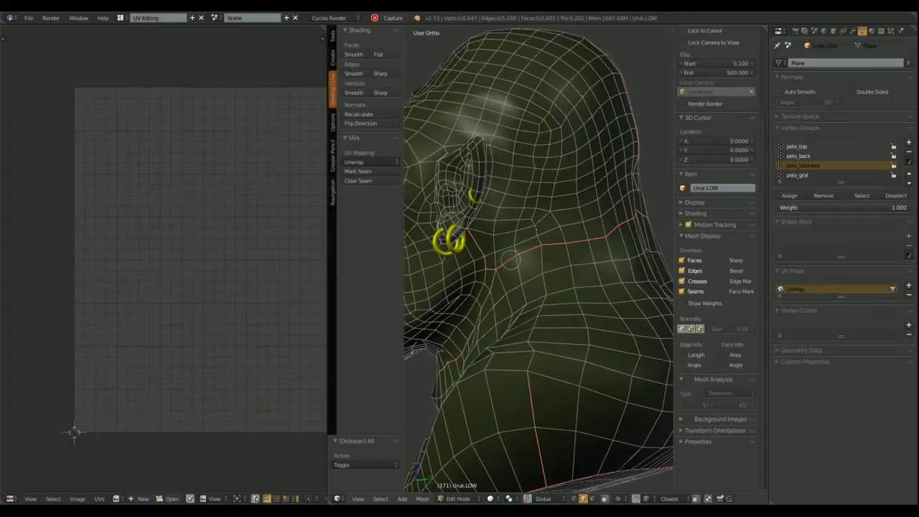
{"action": "right_click", "coordinate": [511, 259], "text": "alt"}
{"action": "middle_click_drag", "start_coordinate": [511, 259], "coordinate": [575, 252]}
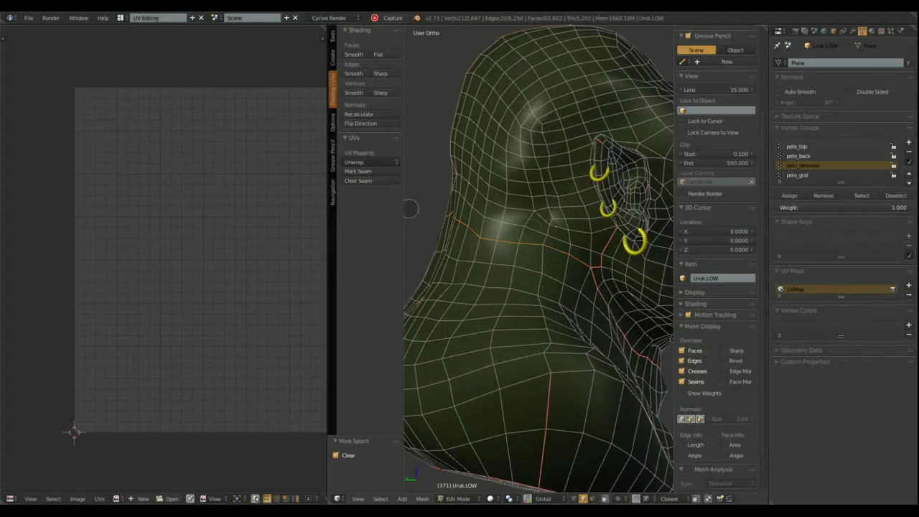
{"action": "middle_click_drag", "start_coordinate": [410, 209], "coordinate": [543, 221]}
- Mark the edge loop passing over the head behind both ears as a seam
{"action": "right_click", "coordinate": [540, 190], "text": "alt"}
{"action": "middle_click_drag", "start_coordinate": [540, 190], "coordinate": [657, 229]}
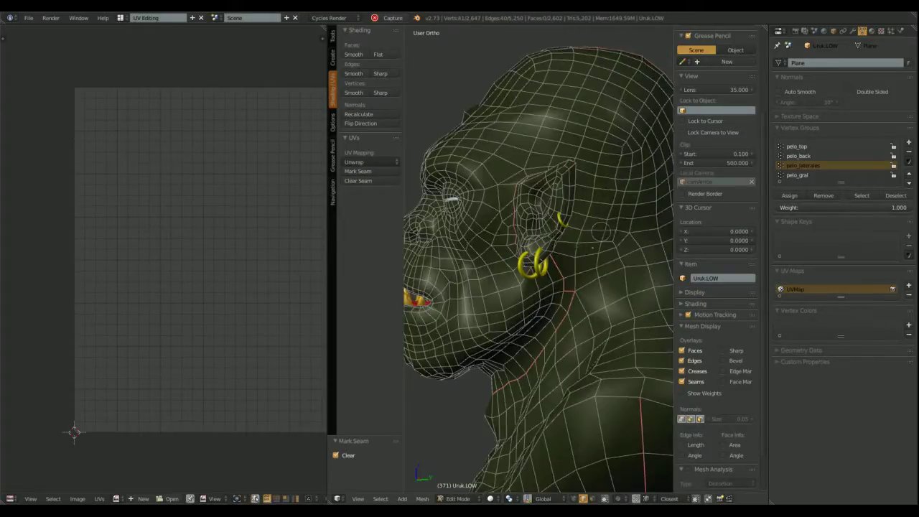
{"action": "scroll", "coordinate": [574, 251], "scroll_direction": "down", "scroll_amount": 2}
{"action": "mouse_move", "coordinate": [542, 251]}
{"action": "middle_mouse_down"}
{"action": "mouse_move", "coordinate": [639, 256]}
{"action": "mouse_move", "coordinate": [538, 251]}
{"action": "middle_mouse_up"}
{"action": "scroll", "coordinate": [527, 247], "scroll_direction": "up", "scroll_amount": 2}
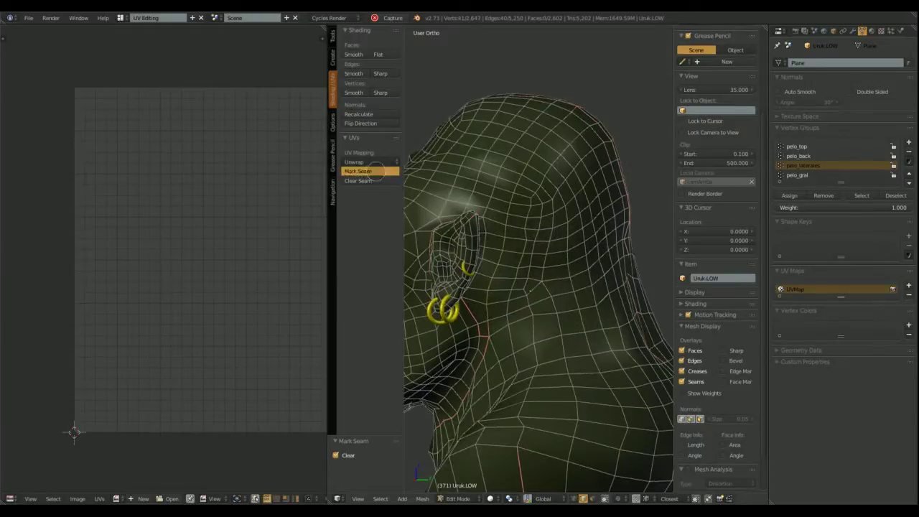
{"action": "left_click", "coordinate": [359, 172]}
- Clear the surplus seam edges below the ears where the old neck seam joins the new head seam
{"action": "middle_click_drag", "start_coordinate": [481, 309], "coordinate": [477, 284]}
{"action": "scroll", "coordinate": [473, 283], "scroll_direction": "up", "scroll_amount": 3}
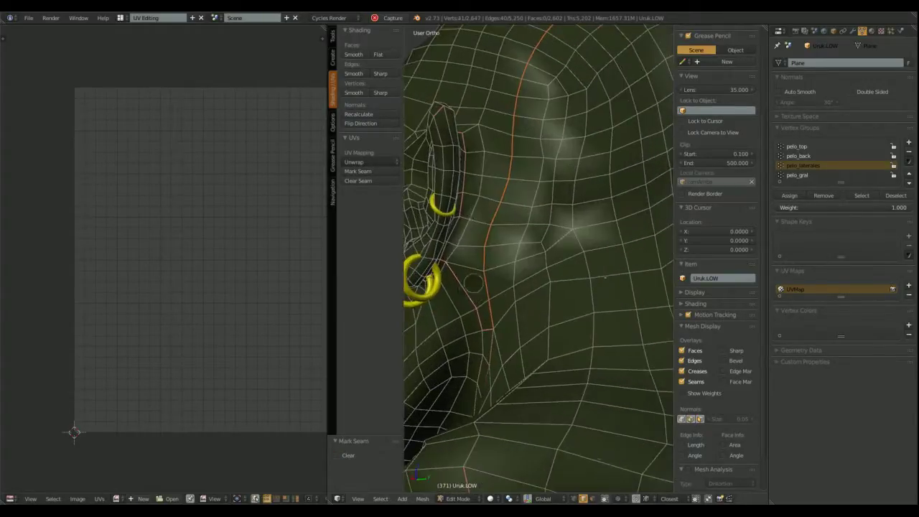
{"action": "scroll", "coordinate": [485, 329], "scroll_direction": "down", "scroll_amount": 3}
{"action": "middle_click_drag", "start_coordinate": [485, 329], "coordinate": [550, 284]}
{"action": "scroll", "coordinate": [549, 284], "scroll_direction": "up", "scroll_amount": 3}
{"action": "right_click", "coordinate": [551, 286], "text": "shift"}
{"action": "right_click", "coordinate": [561, 275], "text": "shift"}
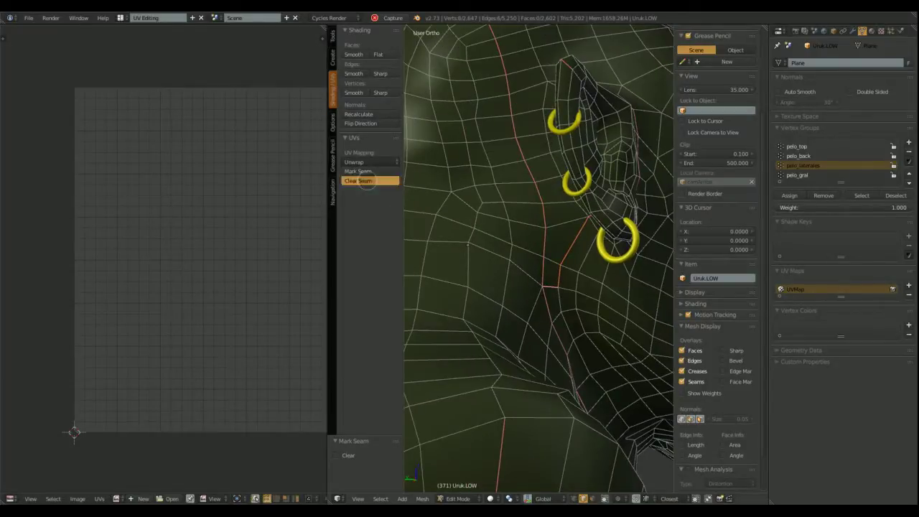
- Mark the short edges joining the lower part of each ear to the head loop as seams
{"action": "middle_click_drag", "start_coordinate": [524, 251], "coordinate": [568, 247]}
{"action": "right_click", "coordinate": [635, 229]}
{"action": "middle_click_drag", "start_coordinate": [473, 276], "coordinate": [621, 268]}
{"action": "right_click", "coordinate": [543, 214], "text": "shift"}
{"action": "left_click", "coordinate": [355, 173]}
{"action": "scroll", "coordinate": [557, 272], "scroll_direction": "down", "scroll_amount": 3}
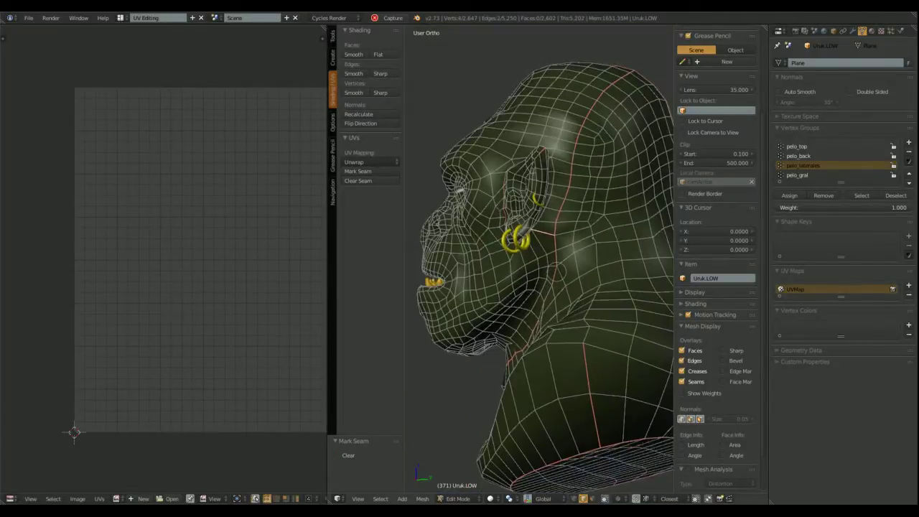
- Unwrap the complete bust with the revised seams so the back of the head joins the neck island
{"action": "middle_click_drag", "start_coordinate": [558, 272], "coordinate": [495, 269]}
{"action": "key", "text": "a"}
{"action": "key", "text": "a"}
{"action": "middle_click_drag", "start_coordinate": [262, 226], "coordinate": [201, 218]}
{"action": "scroll", "coordinate": [201, 218], "scroll_direction": "down", "scroll_amount": 1}
{"action": "left_click", "coordinate": [373, 163]}
{"action": "left_click", "coordinate": [377, 176]}
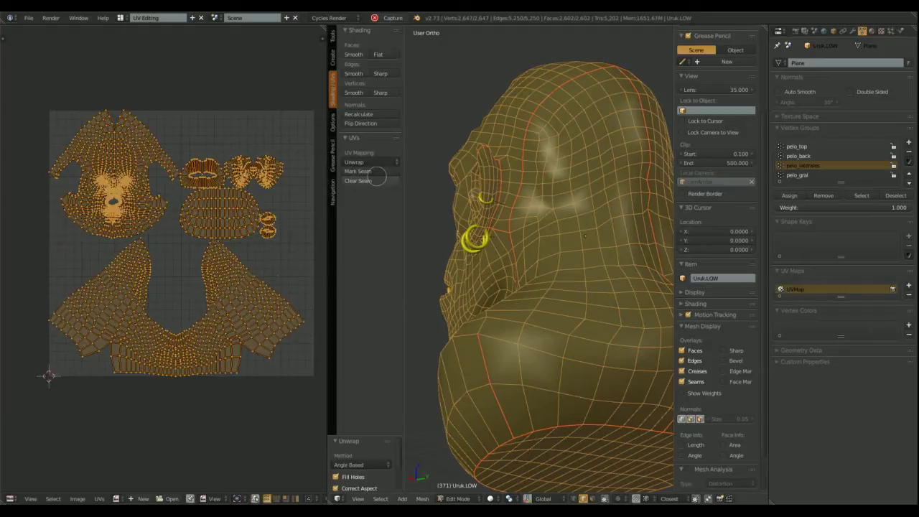
- Examine the new face UV island closely around the eyes, nose and mouth
{"action": "middle_click_drag", "start_coordinate": [172, 276], "coordinate": [188, 286]}
{"action": "scroll", "coordinate": [188, 287], "scroll_direction": "up", "scroll_amount": 3}
{"action": "middle_click_drag", "start_coordinate": [247, 133], "coordinate": [262, 250]}
{"action": "scroll", "coordinate": [215, 250], "scroll_direction": "up", "scroll_amount": 5}
{"action": "middle_click_drag", "start_coordinate": [144, 248], "coordinate": [329, 249]}
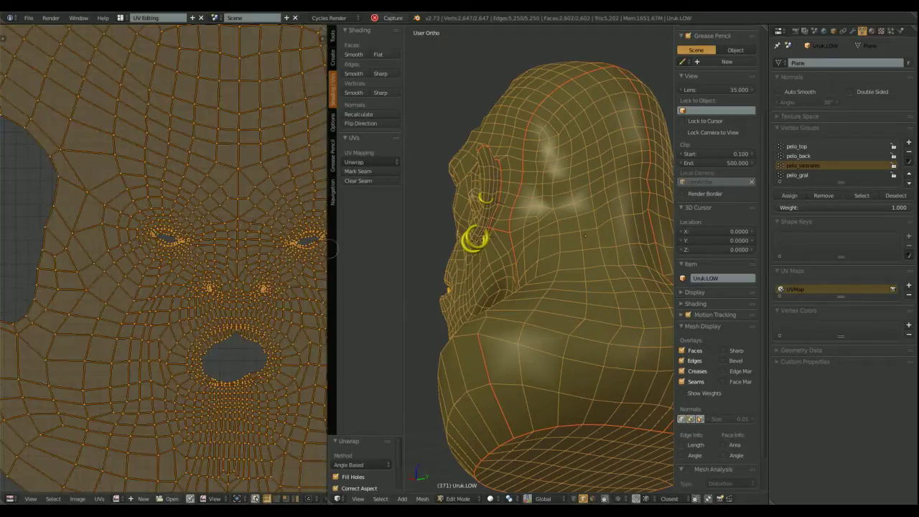
{"action": "key", "text": "KP_1"}
{"action": "scroll", "coordinate": [229, 259], "scroll_direction": "down", "scroll_amount": 5}
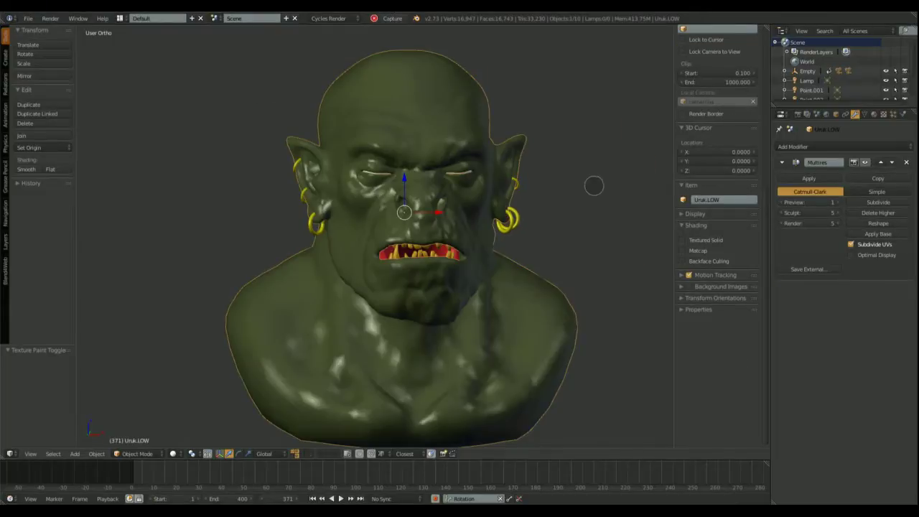
- Switch the orc bust from Object Mode to Texture Paint mode
{"action": "mouse_move", "coordinate": [594, 186]}
{"action": "middle_mouse_down"}
{"action": "mouse_move", "coordinate": [460, 201]}
{"action": "mouse_move", "coordinate": [517, 225]}
{"action": "middle_mouse_up"}
{"action": "left_click", "coordinate": [140, 389]}
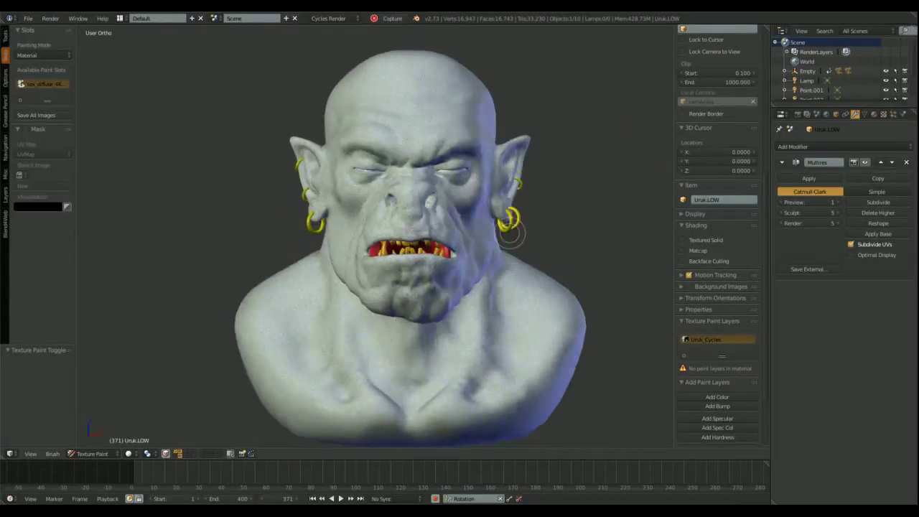
{"action": "scroll", "coordinate": [517, 226], "scroll_direction": "up", "scroll_amount": 8}
{"action": "middle_click_drag", "start_coordinate": [471, 140], "coordinate": [460, 170]}
{"action": "scroll", "coordinate": [459, 171], "scroll_direction": "down", "scroll_amount": 6}
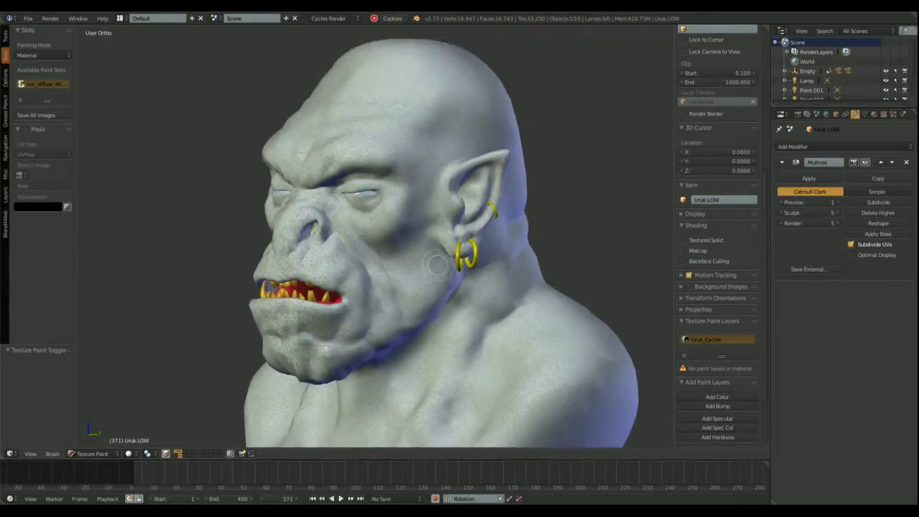
{"action": "middle_click_drag", "start_coordinate": [454, 407], "coordinate": [498, 349]}
- Review the material paint slots and assign the round mottled skin texture to the brush
{"action": "left_click_drag", "start_coordinate": [47, 100], "coordinate": [45, 144]}
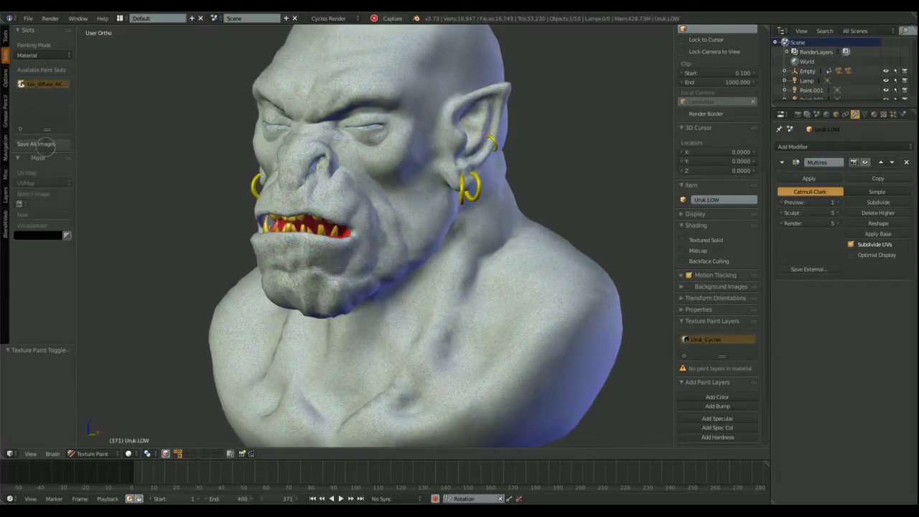
{"action": "left_click", "coordinate": [35, 78]}
{"action": "left_click", "coordinate": [36, 56]}
{"action": "left_click", "coordinate": [39, 67]}
{"action": "left_click", "coordinate": [7, 37]}
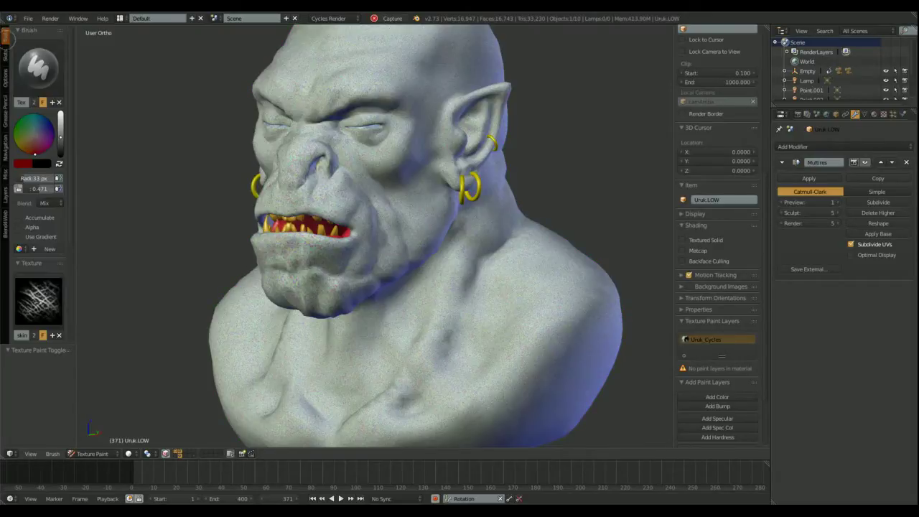
{"action": "left_click", "coordinate": [38, 300]}
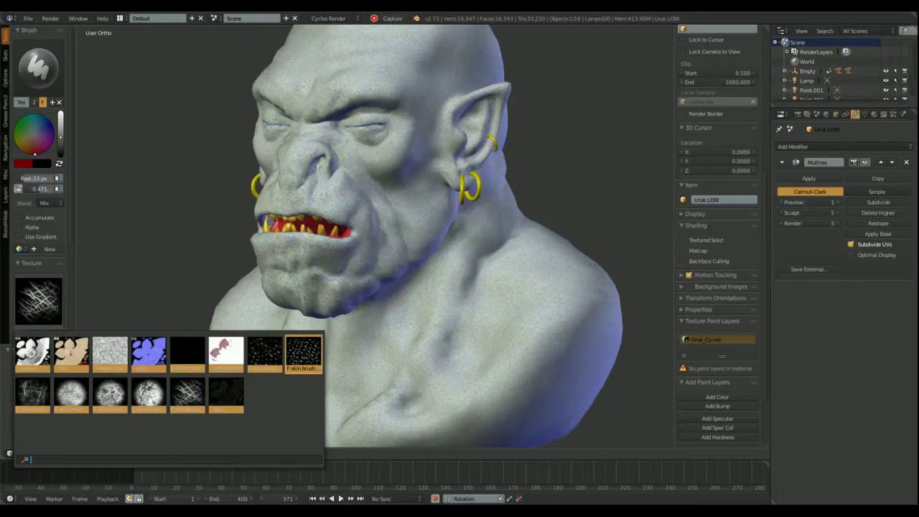
{"action": "left_click", "coordinate": [109, 394]}
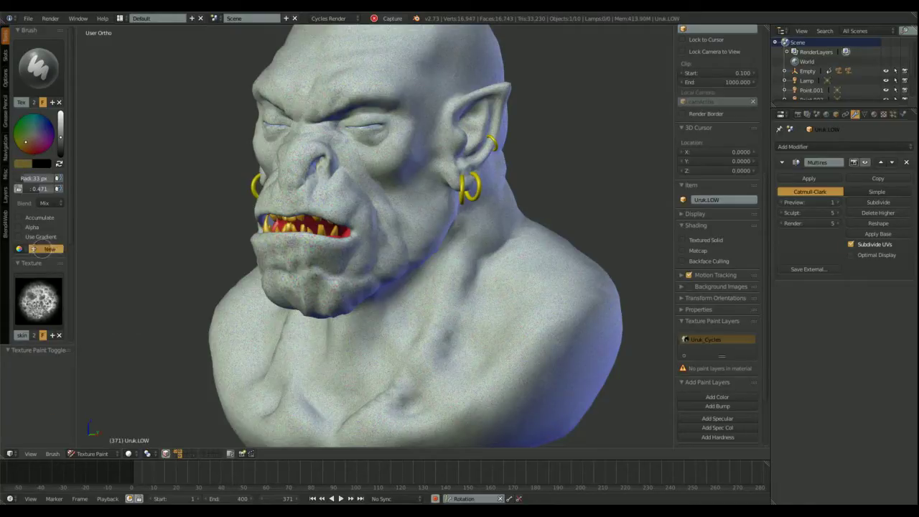
- Create a new color palette and store the brown brush color in it
{"action": "left_click", "coordinate": [33, 250]}
{"action": "left_click", "coordinate": [18, 164]}
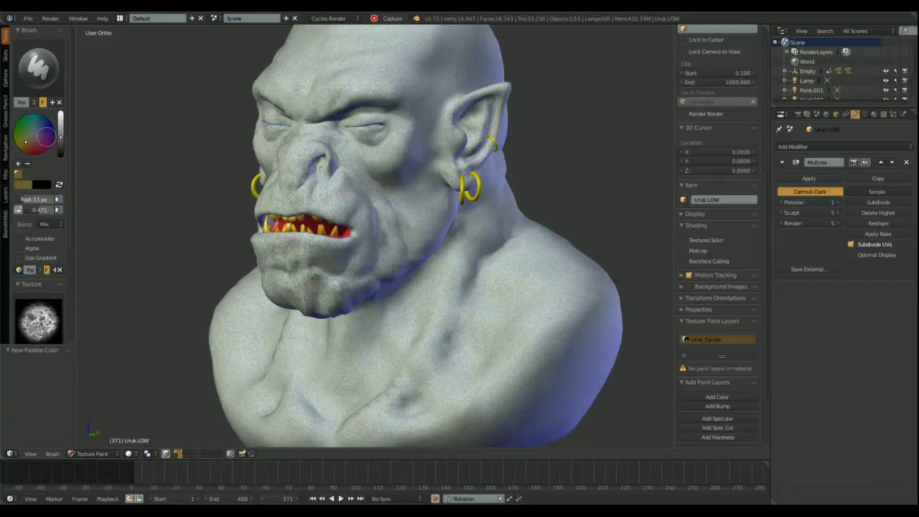
{"action": "middle_click_drag", "start_coordinate": [436, 222], "coordinate": [418, 276]}
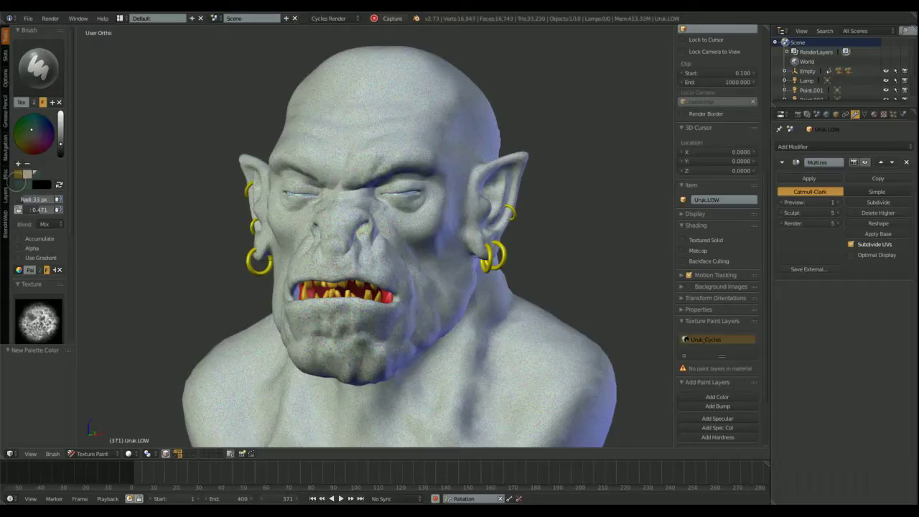
{"action": "scroll", "coordinate": [433, 211], "scroll_direction": "up", "scroll_amount": 2}
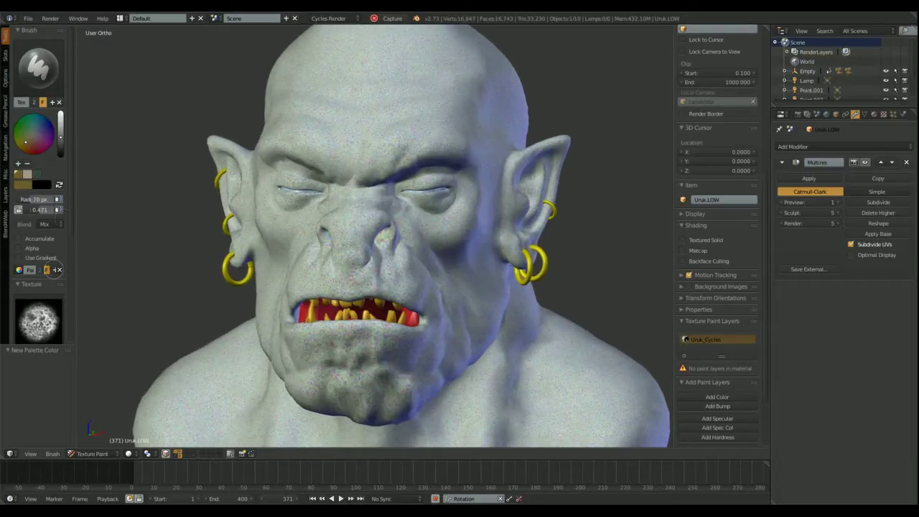
{"action": "scroll", "coordinate": [56, 269], "scroll_direction": "down", "scroll_amount": 2}
{"action": "scroll", "coordinate": [43, 144], "scroll_direction": "up", "scroll_amount": 3}
- Switch to the brush preset next to Brush and give it the round mottled skin texture
{"action": "left_click", "coordinate": [40, 72]}
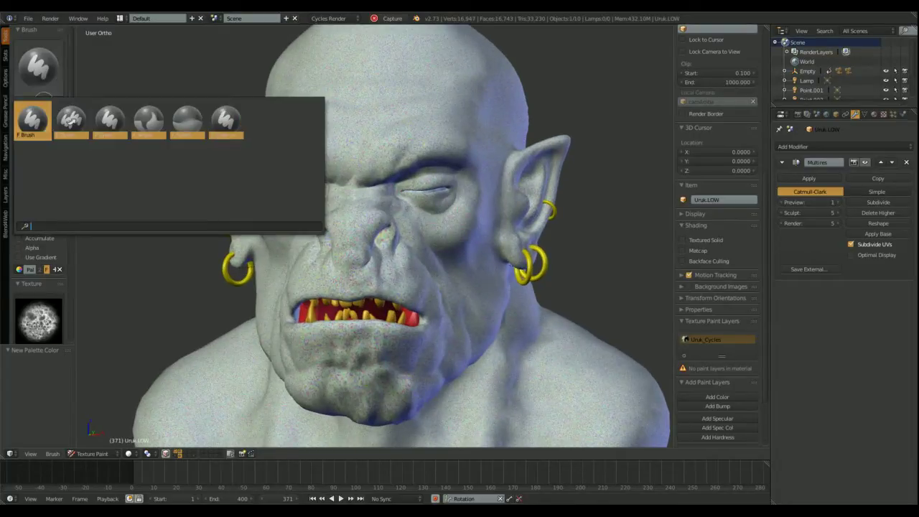
{"action": "left_click", "coordinate": [71, 118]}
{"action": "left_click", "coordinate": [38, 321]}
{"action": "left_click", "coordinate": [110, 415]}
{"action": "scroll", "coordinate": [44, 216], "scroll_direction": "down", "scroll_amount": 6}
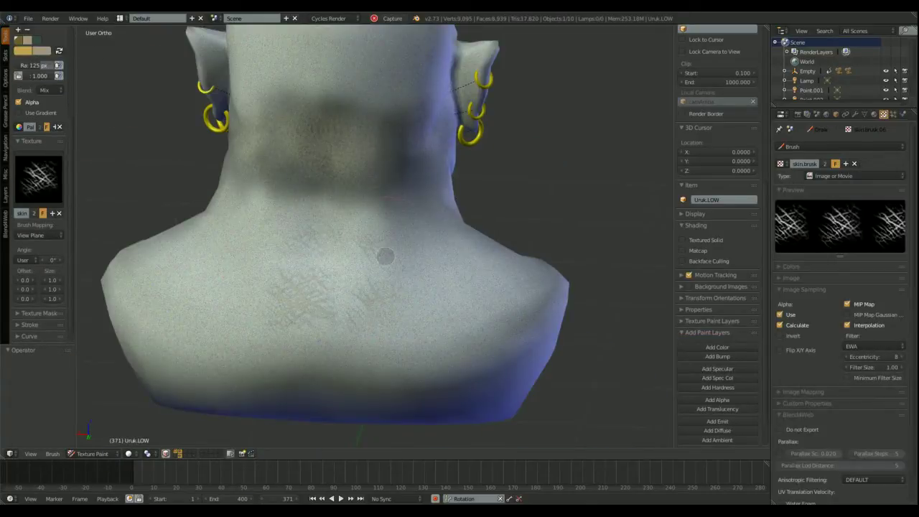
- Try painting the scratchy skin texture on the upper back with the alpha Calculate option turned off
{"action": "left_click", "coordinate": [781, 325]}
{"action": "middle_click_drag", "start_coordinate": [287, 244], "coordinate": [342, 252]}
{"action": "left_click_drag", "start_coordinate": [342, 252], "coordinate": [333, 285]}
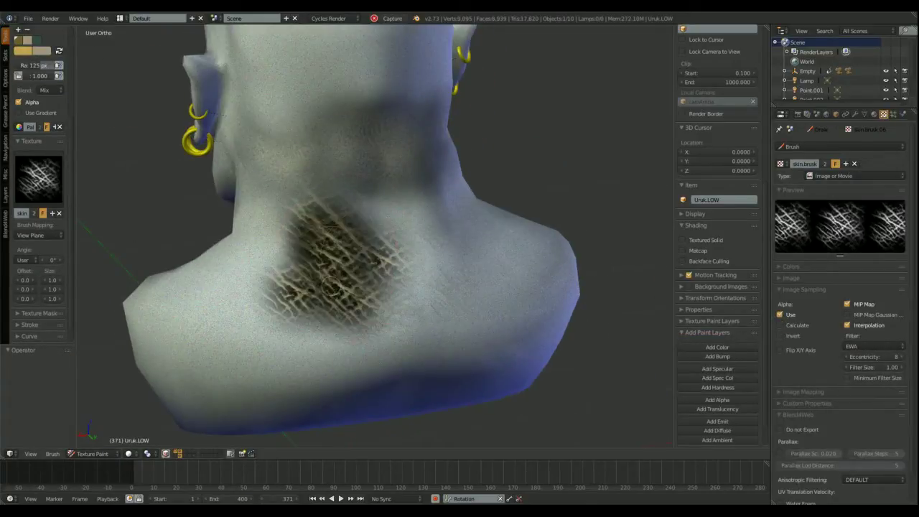
{"action": "mouse_move", "coordinate": [517, 236]}
{"action": "middle_mouse_down"}
{"action": "mouse_move", "coordinate": [452, 283]}
{"action": "mouse_move", "coordinate": [307, 273]}
{"action": "middle_mouse_up"}
{"action": "scroll", "coordinate": [43, 172], "scroll_direction": "up", "scroll_amount": 5}
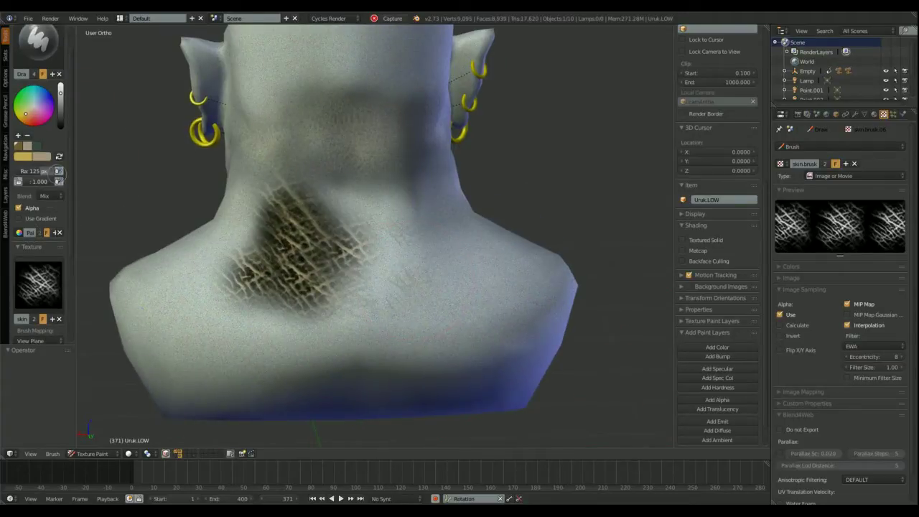
{"action": "key", "text": "ctrl+z"}
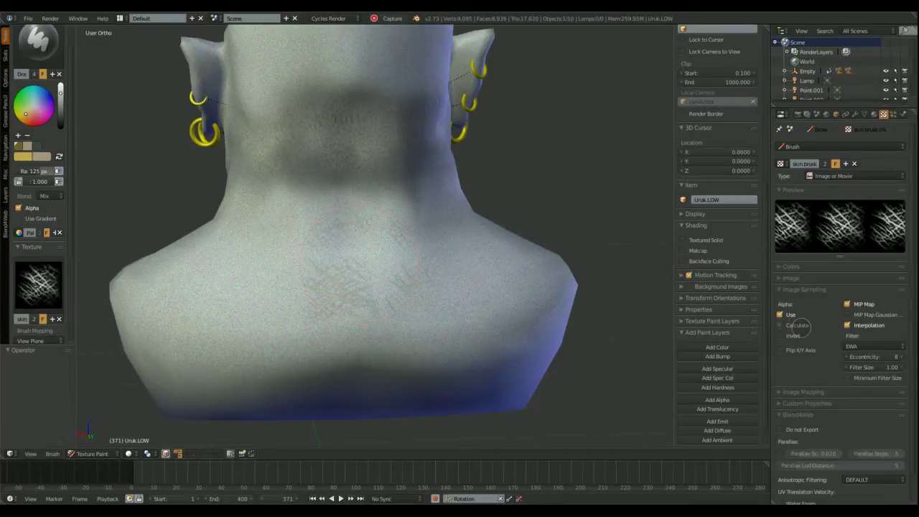
{"action": "key", "text": "ctrl+z"}
- Paint ochre scratchy skin strokes across the upper back and side of the neck with alpha Calculate on
{"action": "left_click_drag", "start_coordinate": [313, 249], "coordinate": [303, 249]}
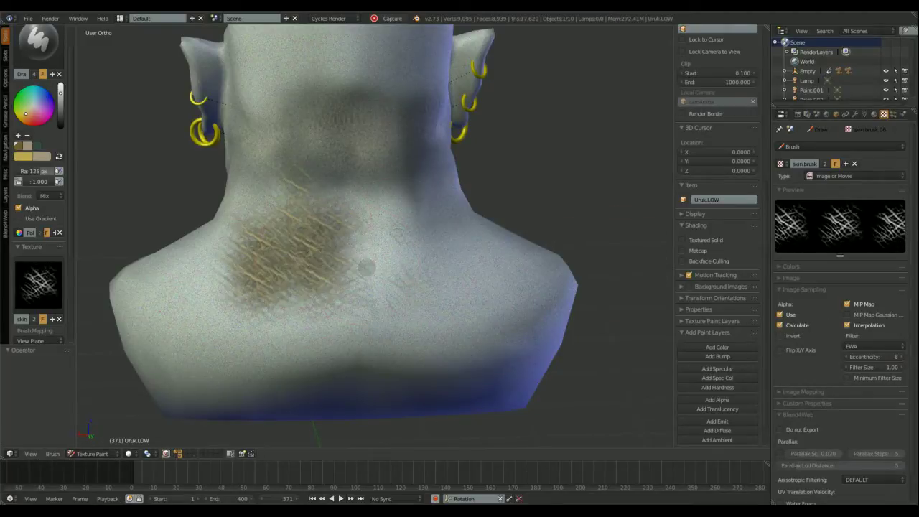
{"action": "middle_click_drag", "start_coordinate": [395, 257], "coordinate": [355, 267]}
{"action": "mouse_move", "coordinate": [269, 239]}
{"action": "middle_mouse_down"}
{"action": "mouse_move", "coordinate": [407, 277]}
{"action": "mouse_move", "coordinate": [442, 252]}
{"action": "middle_mouse_up"}
{"action": "left_click_drag", "start_coordinate": [386, 240], "coordinate": [369, 260]}
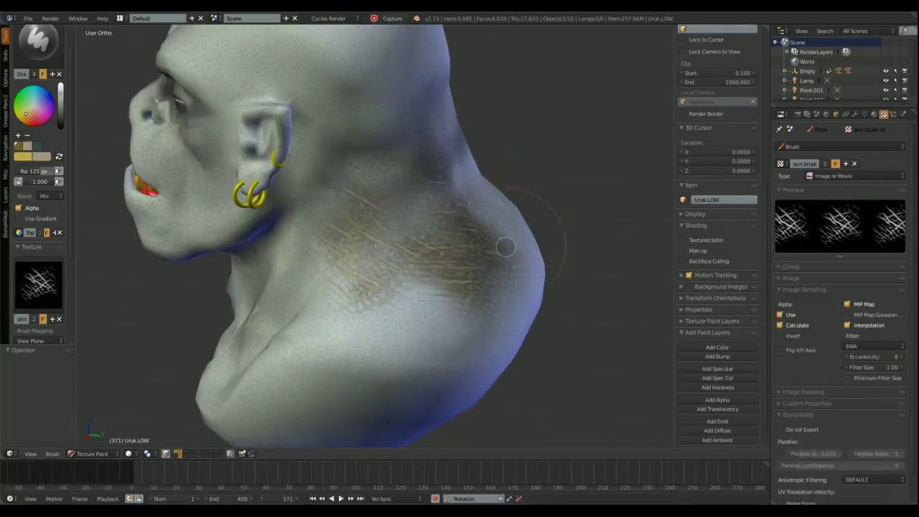
{"action": "middle_click_drag", "start_coordinate": [506, 247], "coordinate": [349, 220]}
- Enable the alpha Invert option and paint a stroke of the inverted skin texture across the back
{"action": "left_click", "coordinate": [780, 335]}
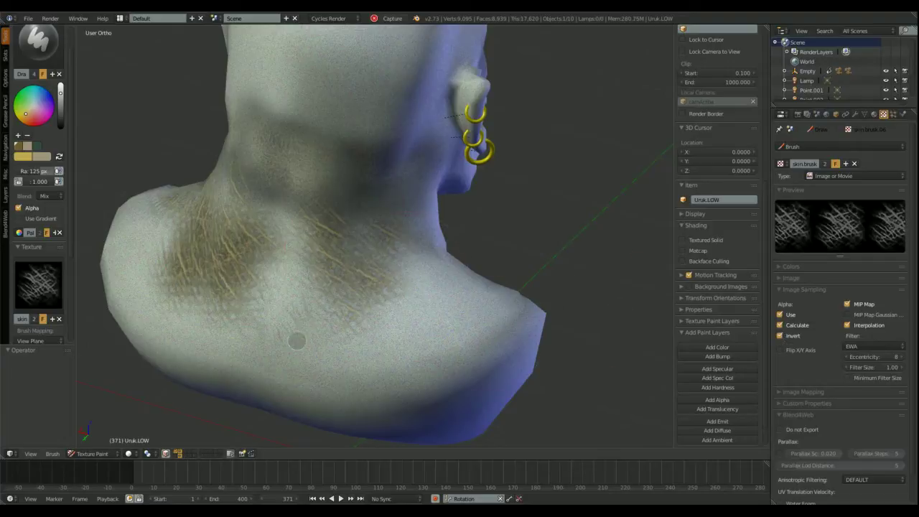
{"action": "left_click_drag", "start_coordinate": [297, 341], "coordinate": [431, 359]}
{"action": "mouse_move", "coordinate": [431, 359]}
{"action": "middle_mouse_down"}
{"action": "mouse_move", "coordinate": [572, 277]}
{"action": "mouse_move", "coordinate": [529, 270]}
{"action": "middle_mouse_up"}
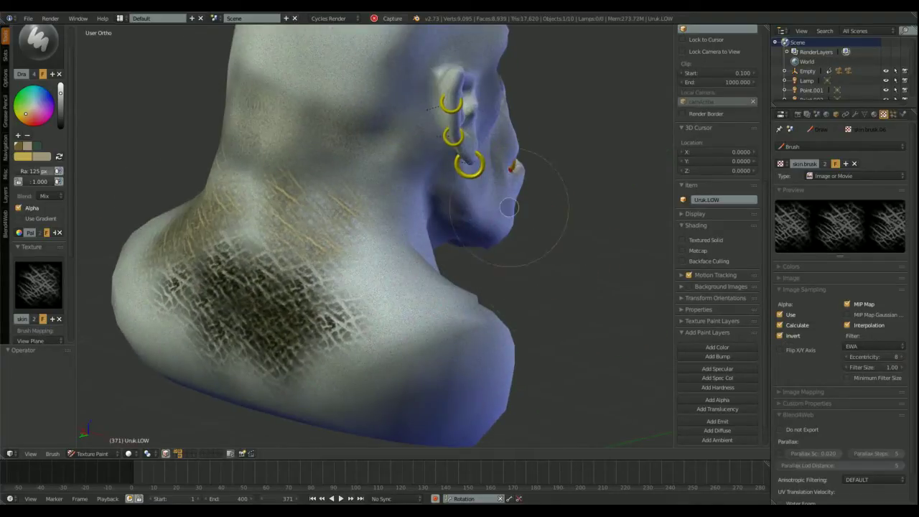
- Turn off the alpha Invert and Calculate options of the brush texture
{"action": "left_click", "coordinate": [781, 336]}
{"action": "left_click", "coordinate": [780, 325]}
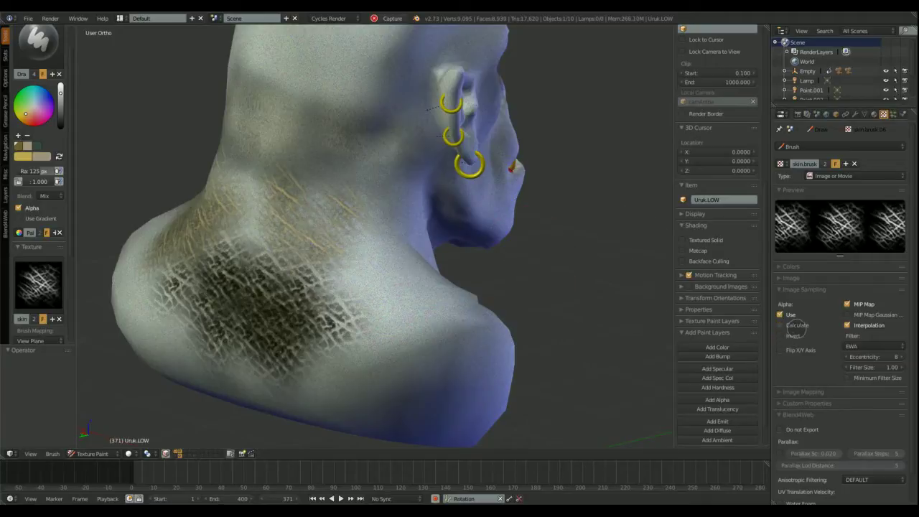
- Paint the scratchy skin texture across the side of the neck and shoulder with alpha Calculate and Invert off
{"action": "left_click_drag", "start_coordinate": [386, 277], "coordinate": [409, 332]}
{"action": "middle_click_drag", "start_coordinate": [510, 290], "coordinate": [456, 306]}
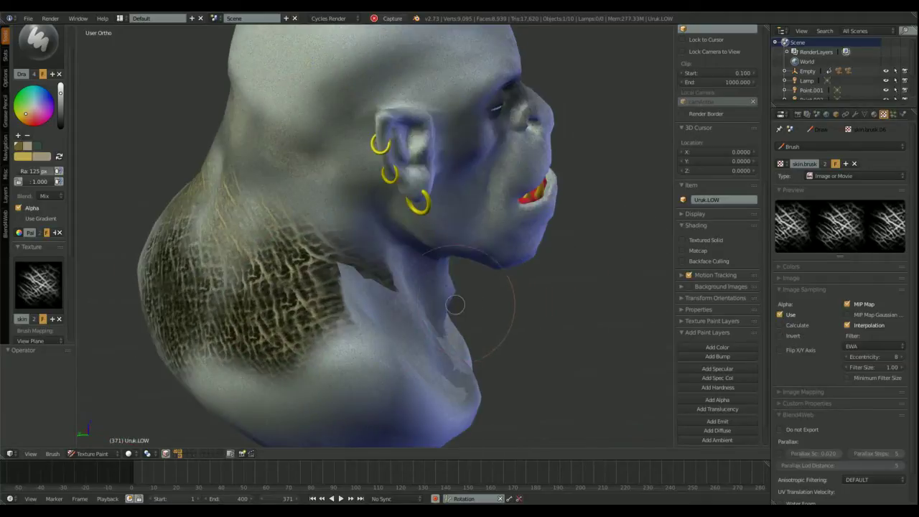
{"action": "middle_click_drag", "start_coordinate": [298, 262], "coordinate": [431, 281]}
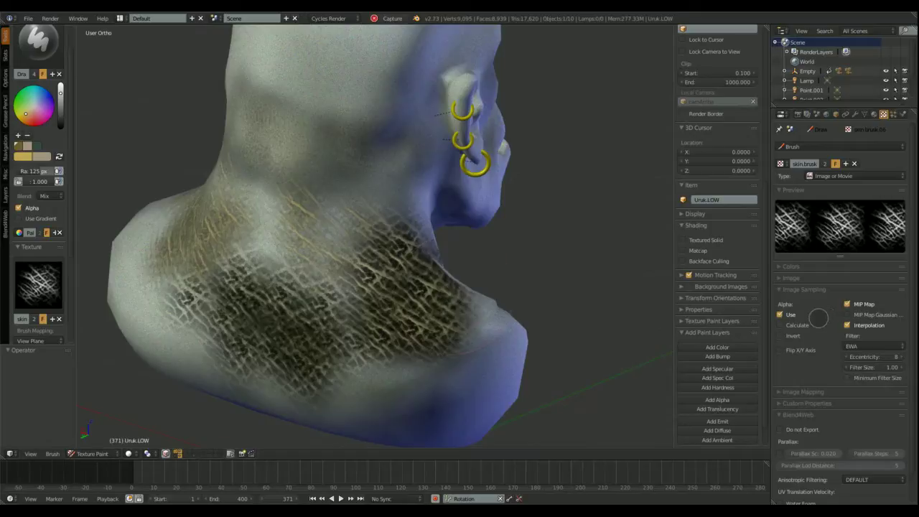
{"action": "middle_click_drag", "start_coordinate": [431, 245], "coordinate": [494, 247]}
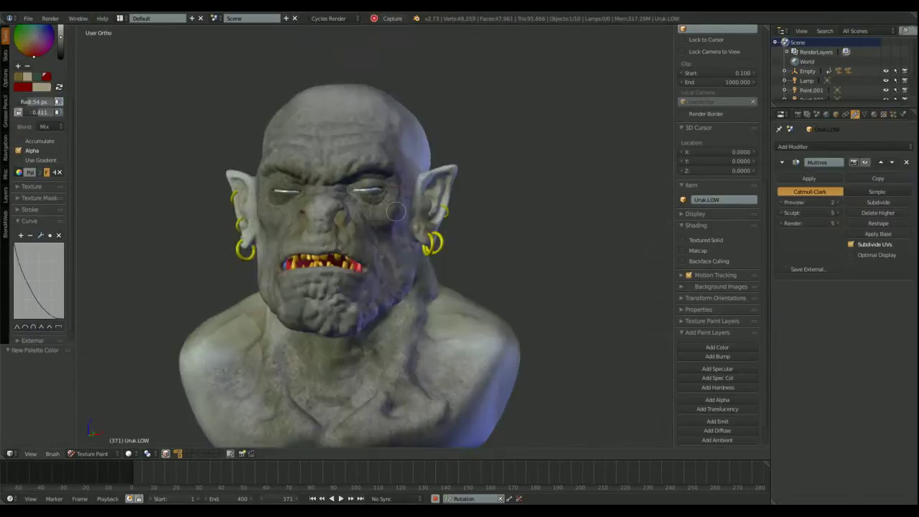
- Set the Multires preview level to 3 and paint a dark red streak from the lower lip down over the chin
{"action": "middle_click_drag", "start_coordinate": [402, 216], "coordinate": [446, 215]}
{"action": "scroll", "coordinate": [291, 222], "scroll_direction": "up", "scroll_amount": 5}
{"action": "mouse_move", "coordinate": [291, 221]}
{"action": "left_mouse_down"}
{"action": "mouse_move", "coordinate": [316, 283]}
{"action": "mouse_move", "coordinate": [348, 288]}
{"action": "left_mouse_up"}
{"action": "left_click", "coordinate": [835, 202]}
{"action": "mouse_move", "coordinate": [287, 204]}
{"action": "middle_mouse_down"}
{"action": "mouse_move", "coordinate": [324, 203]}
{"action": "mouse_move", "coordinate": [329, 230]}
{"action": "middle_mouse_up"}
{"action": "scroll", "coordinate": [329, 230], "scroll_direction": "up", "scroll_amount": 2}
{"action": "left_click_drag", "start_coordinate": [345, 180], "coordinate": [301, 280]}
{"action": "mouse_move", "coordinate": [302, 280]}
{"action": "middle_mouse_down"}
{"action": "mouse_move", "coordinate": [371, 196]}
{"action": "mouse_move", "coordinate": [316, 215]}
{"action": "middle_mouse_up"}
{"action": "middle_click_drag", "start_coordinate": [323, 302], "coordinate": [311, 231]}
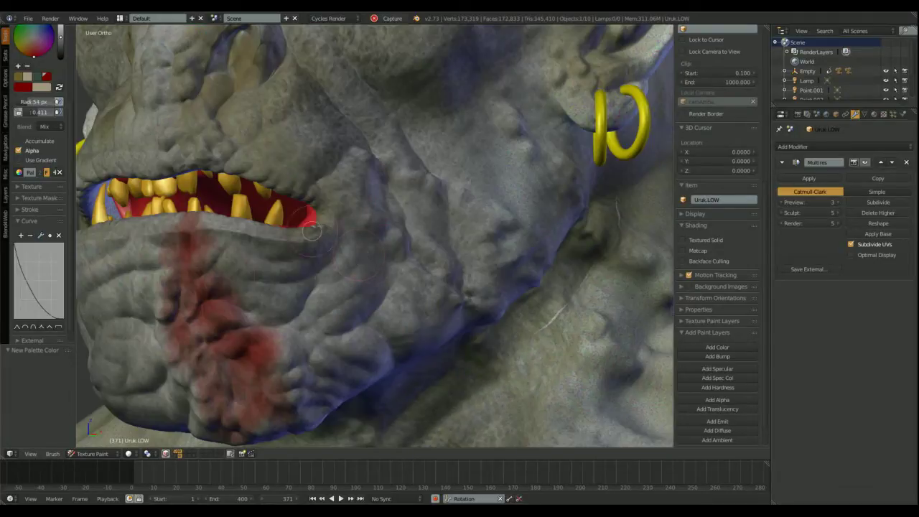
{"action": "left_click_drag", "start_coordinate": [221, 281], "coordinate": [275, 348]}
- Paint parallel red war-paint stripes diagonally across the orc's left cheek, jaw and side of the neck
{"action": "middle_click_drag", "start_coordinate": [318, 306], "coordinate": [153, 289]}
{"action": "mouse_move", "coordinate": [143, 233]}
{"action": "left_mouse_down"}
{"action": "mouse_move", "coordinate": [230, 293]}
{"action": "mouse_move", "coordinate": [289, 314]}
{"action": "left_mouse_up"}
{"action": "left_click_drag", "start_coordinate": [147, 152], "coordinate": [207, 196]}
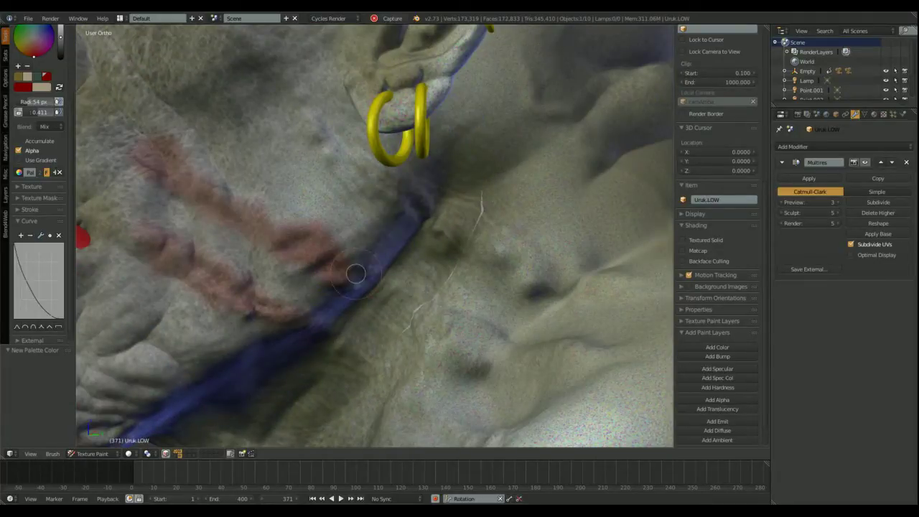
{"action": "left_click_drag", "start_coordinate": [322, 129], "coordinate": [364, 178]}
{"action": "middle_click_drag", "start_coordinate": [431, 187], "coordinate": [426, 244]}
{"action": "mouse_move", "coordinate": [356, 161]}
{"action": "left_mouse_down"}
{"action": "mouse_move", "coordinate": [484, 244]}
{"action": "mouse_move", "coordinate": [570, 284]}
{"action": "left_mouse_up"}
{"action": "scroll", "coordinate": [492, 320], "scroll_direction": "down", "scroll_amount": 3}
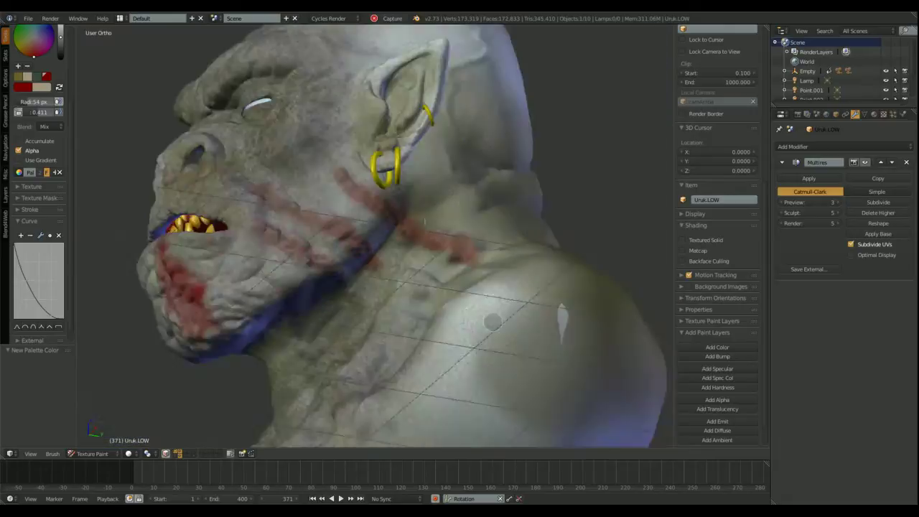
- Continue the red stripes from the side of the neck onto the orc's left shoulder
{"action": "middle_click_drag", "start_coordinate": [493, 320], "coordinate": [399, 240]}
{"action": "left_click_drag", "start_coordinate": [332, 210], "coordinate": [506, 242]}
{"action": "left_click_drag", "start_coordinate": [445, 176], "coordinate": [461, 176]}
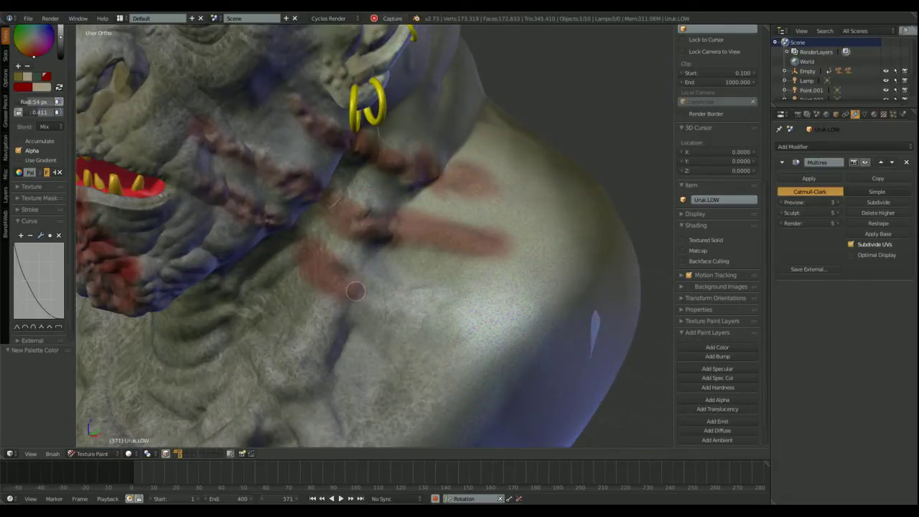
{"action": "left_click_drag", "start_coordinate": [356, 291], "coordinate": [438, 321]}
{"action": "middle_click_drag", "start_coordinate": [438, 322], "coordinate": [525, 298]}
- Paint a red streak from the tip of the nose down to the upper lip
{"action": "middle_click_drag", "start_coordinate": [402, 216], "coordinate": [455, 369], "text": "shift"}
{"action": "scroll", "coordinate": [359, 273], "scroll_direction": "up", "scroll_amount": 2}
{"action": "middle_click_drag", "start_coordinate": [359, 272], "coordinate": [297, 231]}
{"action": "scroll", "coordinate": [297, 231], "scroll_direction": "up", "scroll_amount": 2}
{"action": "mouse_move", "coordinate": [217, 220]}
{"action": "left_mouse_down"}
{"action": "mouse_move", "coordinate": [224, 197]}
{"action": "mouse_move", "coordinate": [233, 316]}
{"action": "mouse_move", "coordinate": [282, 345]}
{"action": "left_mouse_up"}
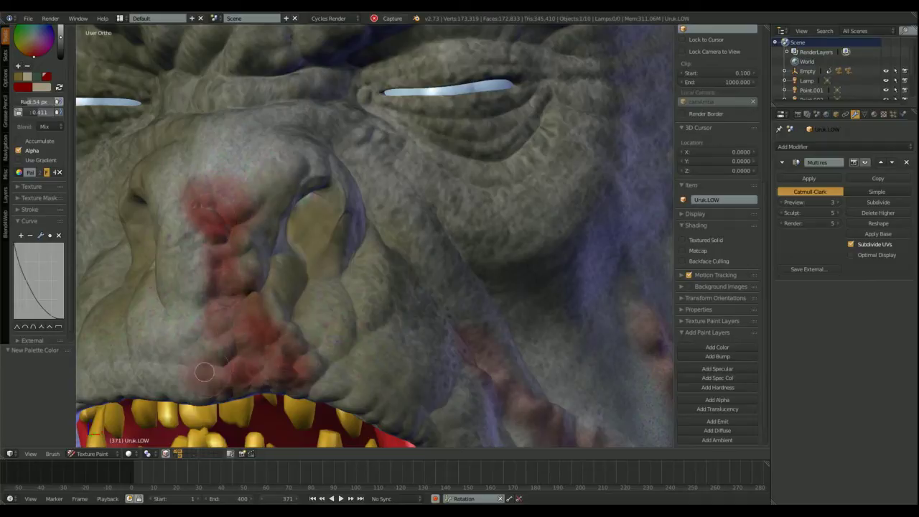
- Extend the red paint sideways across the front of the chin
{"action": "scroll", "coordinate": [204, 371], "scroll_direction": "down", "scroll_amount": 4}
{"action": "middle_click_drag", "start_coordinate": [215, 359], "coordinate": [431, 179]}
{"action": "scroll", "coordinate": [323, 264], "scroll_direction": "up", "scroll_amount": 3}
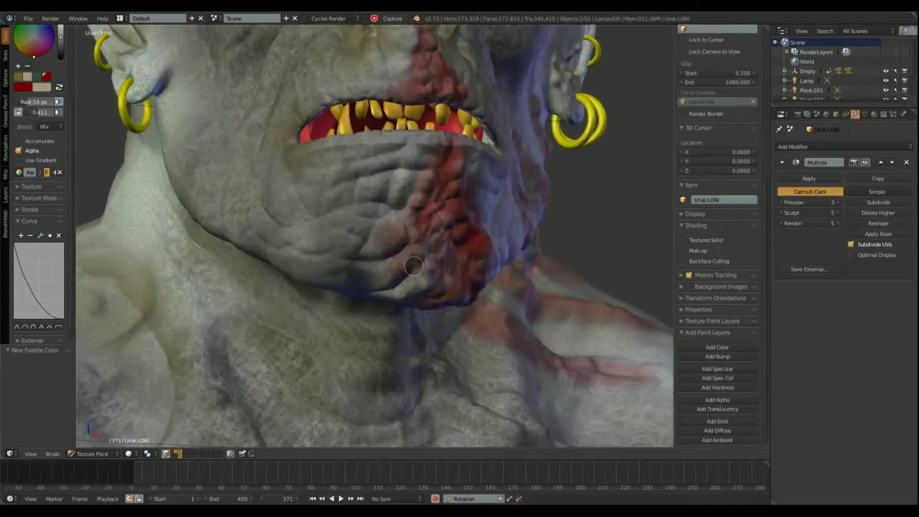
{"action": "middle_click_drag", "start_coordinate": [406, 273], "coordinate": [386, 289]}
{"action": "scroll", "coordinate": [347, 193], "scroll_direction": "down", "scroll_amount": 5}
{"action": "middle_click_drag", "start_coordinate": [347, 194], "coordinate": [380, 241]}
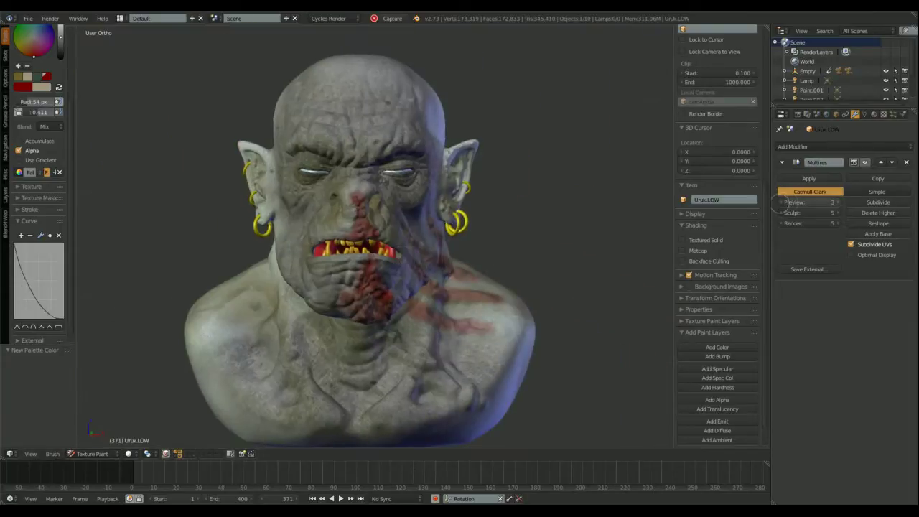
- Lower the Multires preview level to 1
{"action": "left_click", "coordinate": [782, 203]}
{"action": "left_click", "coordinate": [782, 202]}
{"action": "middle_click_drag", "start_coordinate": [481, 243], "coordinate": [429, 245]}
{"action": "scroll", "coordinate": [428, 244], "scroll_direction": "up", "scroll_amount": 4}
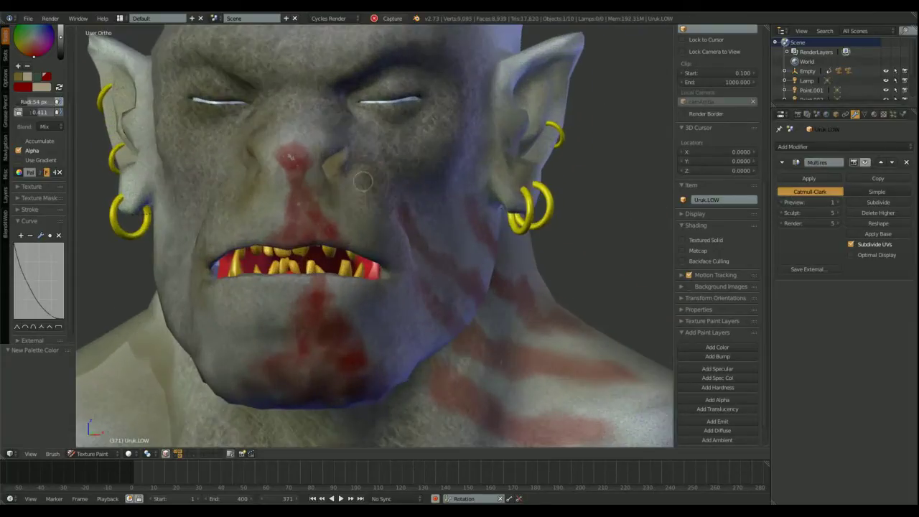
- Choose the F Soften brush and blend the red paint around the nose, upper lip and chin
{"action": "scroll", "coordinate": [36, 143], "scroll_direction": "up", "scroll_amount": 4}
{"action": "left_click", "coordinate": [38, 66]}
{"action": "left_click", "coordinate": [187, 121]}
{"action": "scroll", "coordinate": [228, 110], "scroll_direction": "up", "scroll_amount": 2}
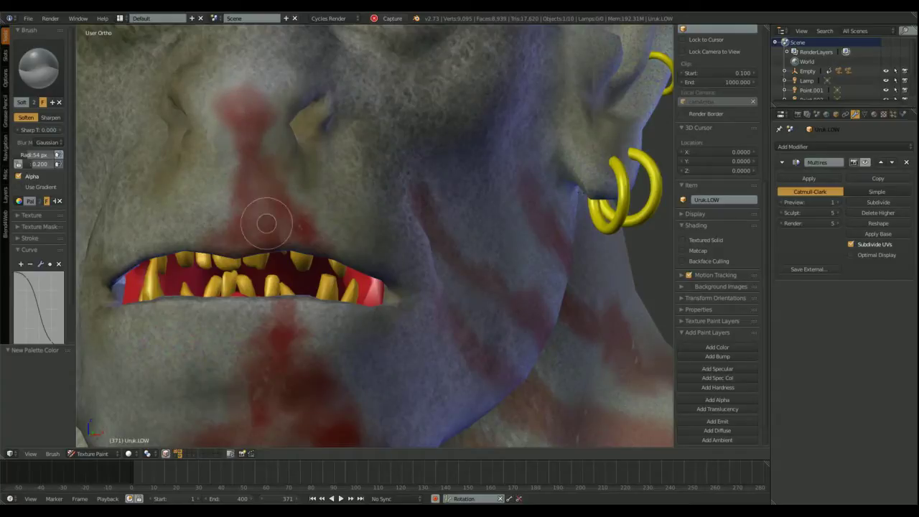
{"action": "middle_click_drag", "start_coordinate": [312, 349], "coordinate": [291, 225], "text": "shift"}
{"action": "scroll", "coordinate": [378, 346], "scroll_direction": "down", "scroll_amount": 3}
- Switch from the Soften brush back to the first drawing brush in the brush list
{"action": "left_click", "coordinate": [38, 68]}
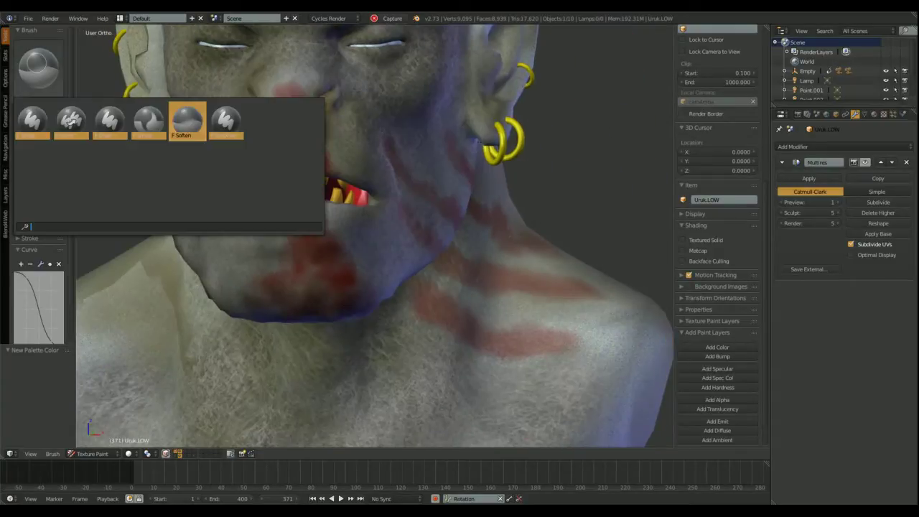
{"action": "left_click", "coordinate": [33, 121]}
{"action": "left_click", "coordinate": [38, 68]}
{"action": "left_click", "coordinate": [33, 121]}
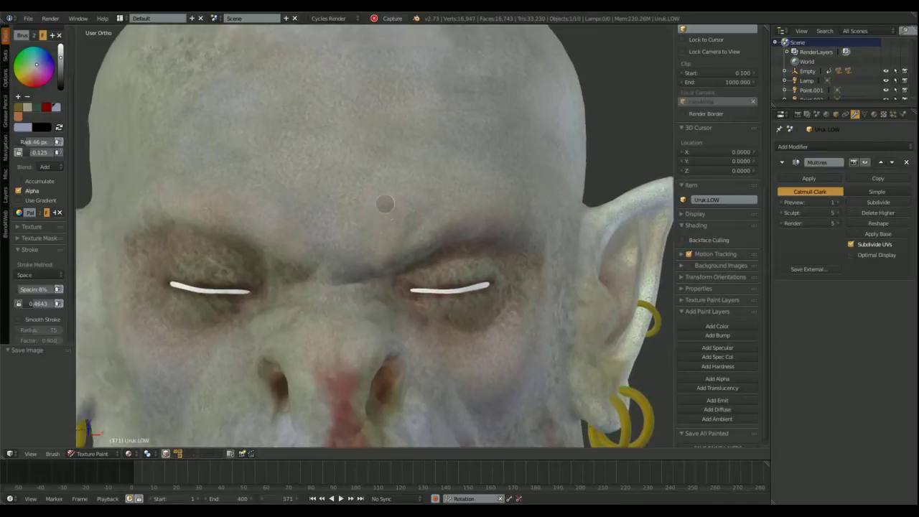
- Switch the pale blue Add brush to a linear falloff curve and set its strength to 0.071
{"action": "middle_click_drag", "start_coordinate": [385, 204], "coordinate": [347, 215], "text": "ctrl"}
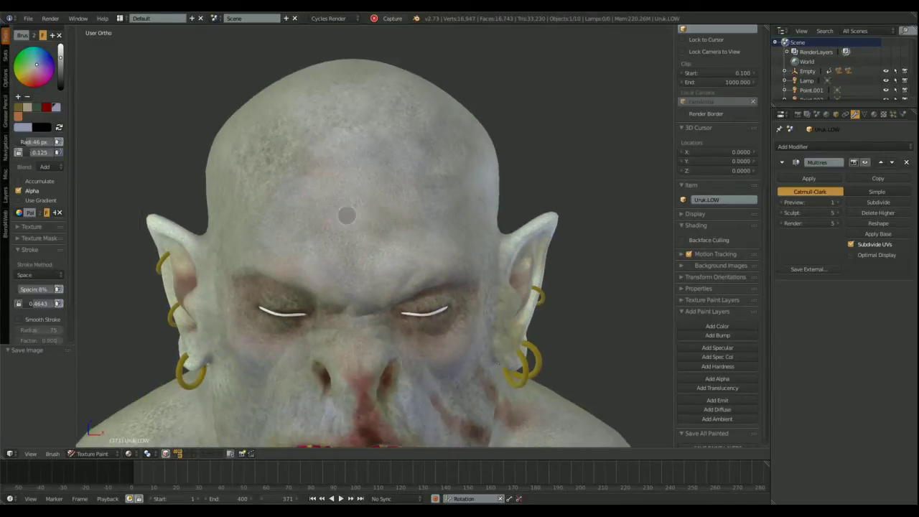
{"action": "middle_click_drag", "start_coordinate": [351, 128], "coordinate": [375, 235]}
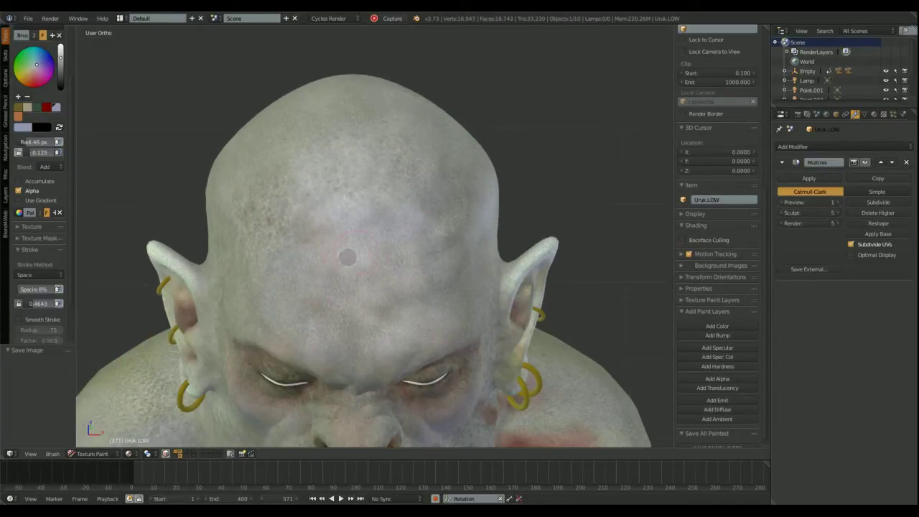
{"action": "left_click", "coordinate": [35, 250]}
{"action": "left_click", "coordinate": [35, 262]}
{"action": "middle_click_drag", "start_coordinate": [38, 262], "coordinate": [44, 212]}
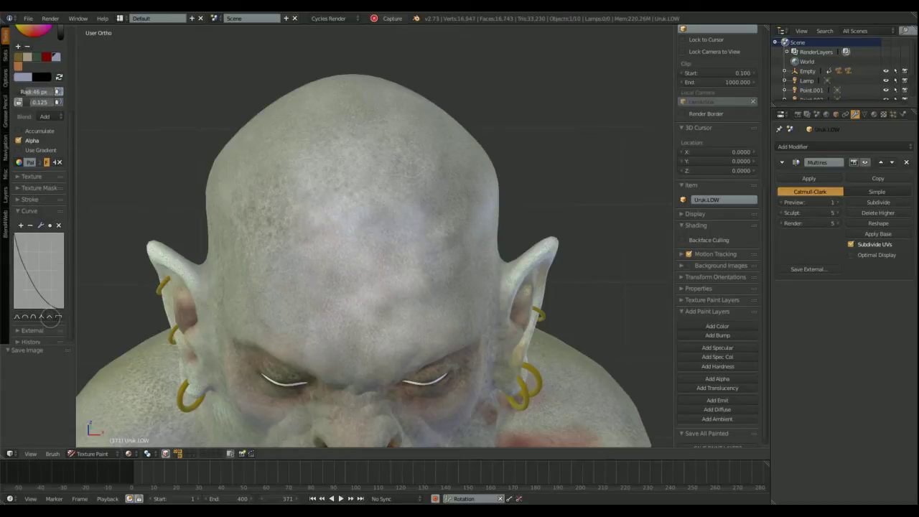
{"action": "middle_click_drag", "start_coordinate": [326, 245], "coordinate": [325, 189]}
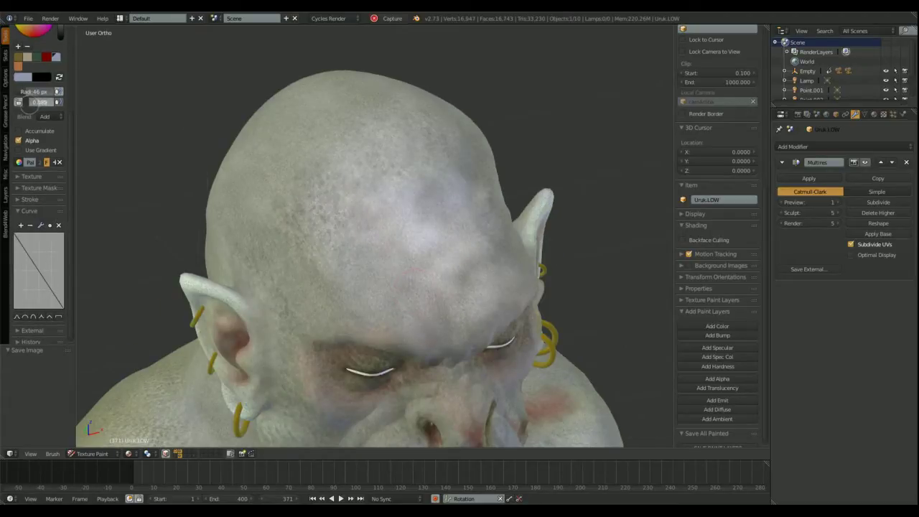
{"action": "left_click_drag", "start_coordinate": [29, 105], "coordinate": [26, 104]}
- Paint soft pale highlights over the forehead and the orc's left brow with the Add brush
{"action": "middle_click_drag", "start_coordinate": [291, 250], "coordinate": [338, 239]}
{"action": "middle_click_drag", "start_coordinate": [385, 285], "coordinate": [419, 306]}
{"action": "middle_click_drag", "start_coordinate": [354, 204], "coordinate": [376, 136]}
{"action": "scroll", "coordinate": [375, 209], "scroll_direction": "up", "scroll_amount": 4}
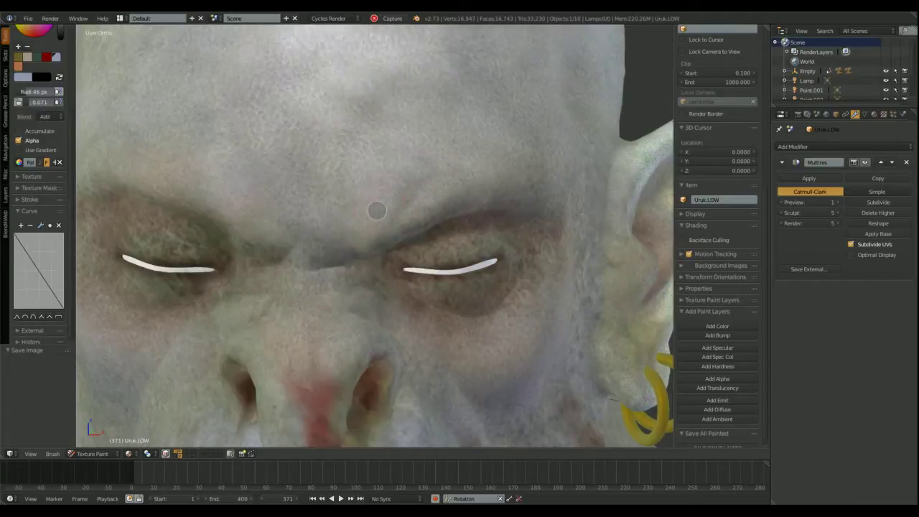
{"action": "middle_click_drag", "start_coordinate": [340, 206], "coordinate": [377, 227]}
{"action": "middle_click_drag", "start_coordinate": [413, 192], "coordinate": [292, 209]}
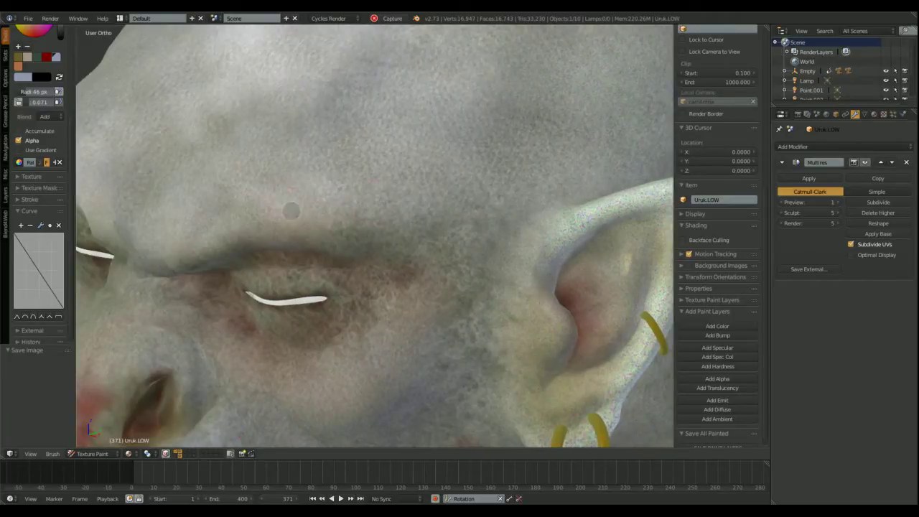
- Brighten the orc's right brow ridge and the area between the brows with pale highlights
{"action": "scroll", "coordinate": [220, 185], "scroll_direction": "down", "scroll_amount": 3}
{"action": "middle_click_drag", "start_coordinate": [220, 185], "coordinate": [463, 210]}
{"action": "scroll", "coordinate": [463, 210], "scroll_direction": "up", "scroll_amount": 2}
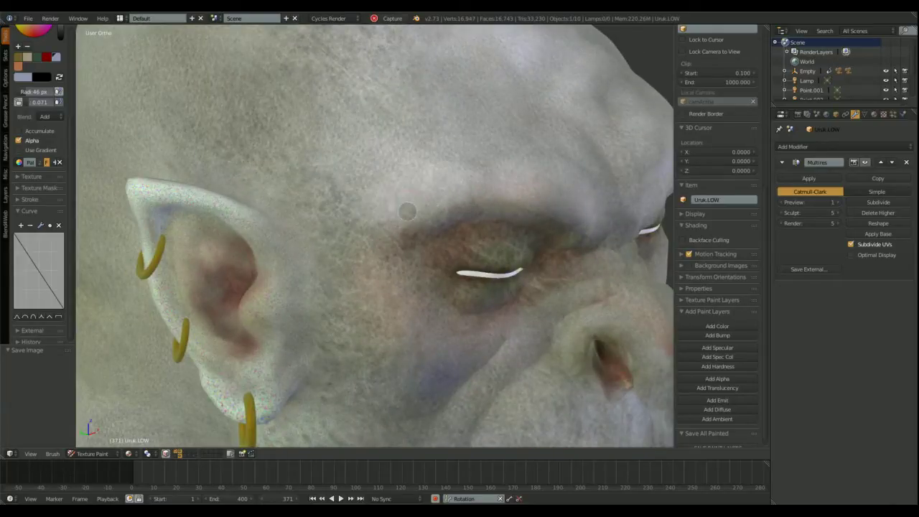
{"action": "middle_click_drag", "start_coordinate": [407, 211], "coordinate": [349, 286]}
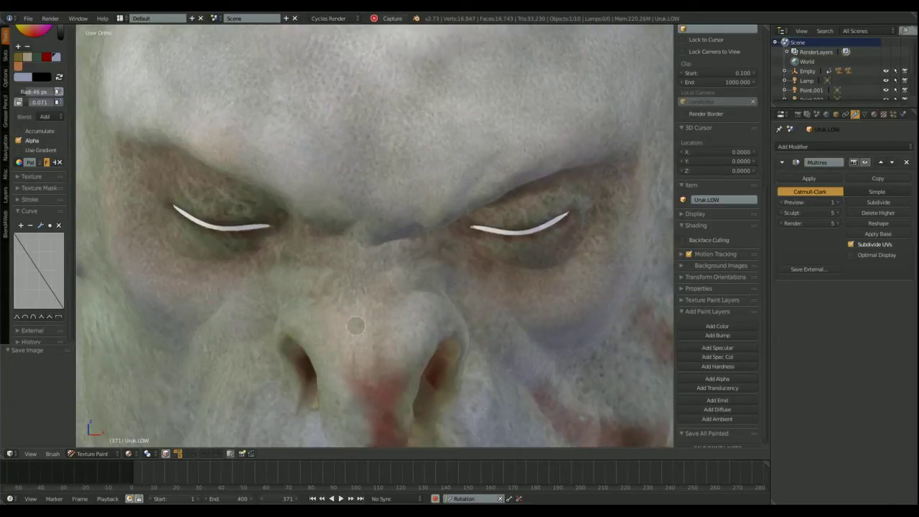
- Give the brush a sharp falloff curve and paint pale highlights on the nose and both cheekbones
{"action": "middle_click_drag", "start_coordinate": [356, 325], "coordinate": [328, 311]}
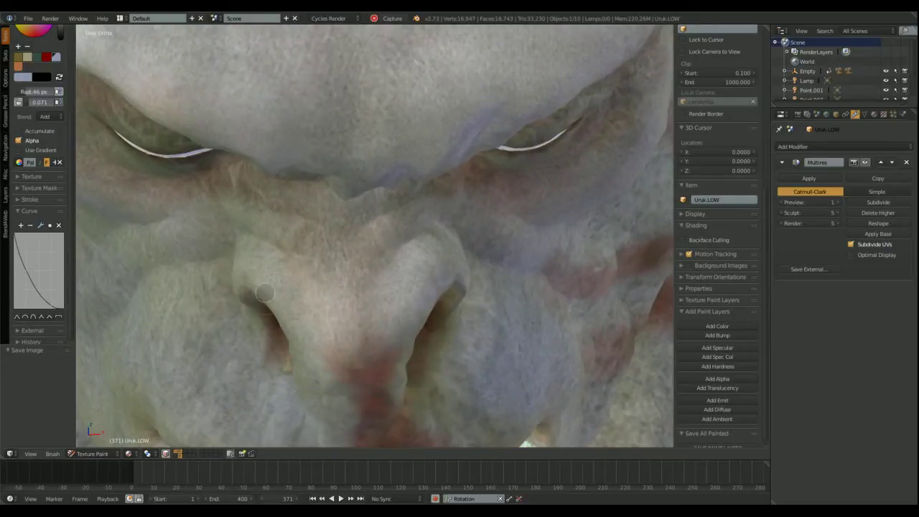
{"action": "middle_click_drag", "start_coordinate": [264, 293], "coordinate": [262, 213]}
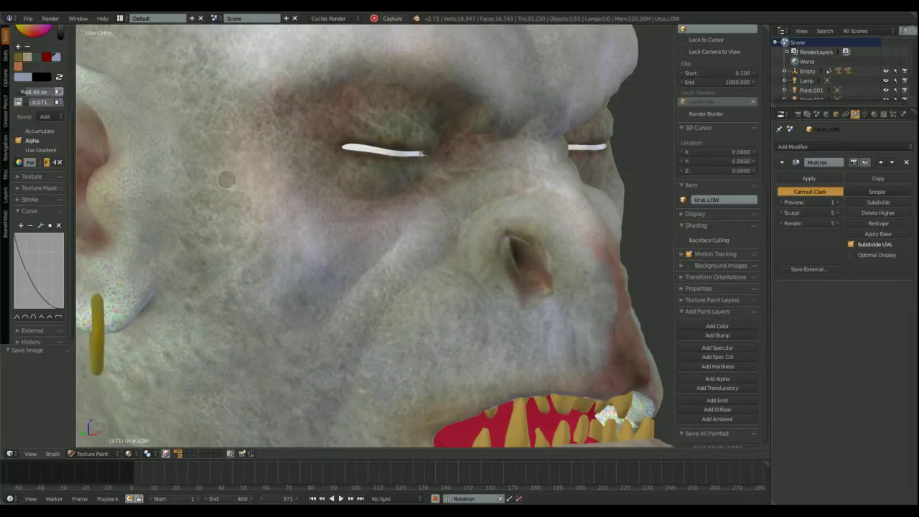
{"action": "middle_click_drag", "start_coordinate": [227, 180], "coordinate": [339, 252]}
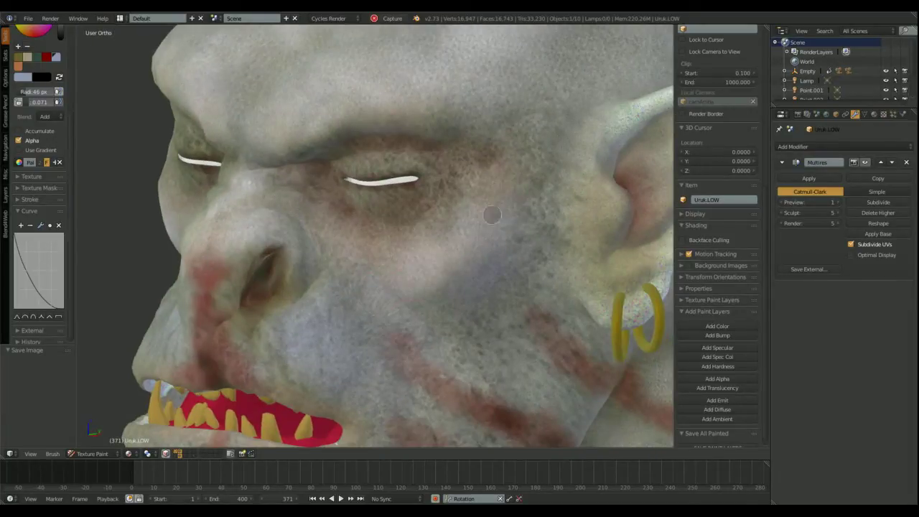
{"action": "middle_click_drag", "start_coordinate": [361, 402], "coordinate": [297, 233]}
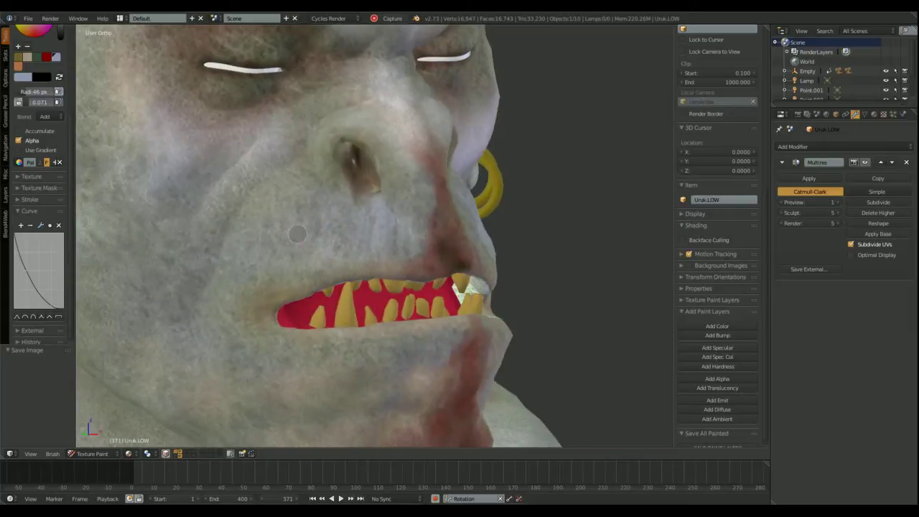
- Paint pale highlights around the mouth, along the jaw and on the chin and throat
{"action": "middle_click_drag", "start_coordinate": [278, 279], "coordinate": [280, 255]}
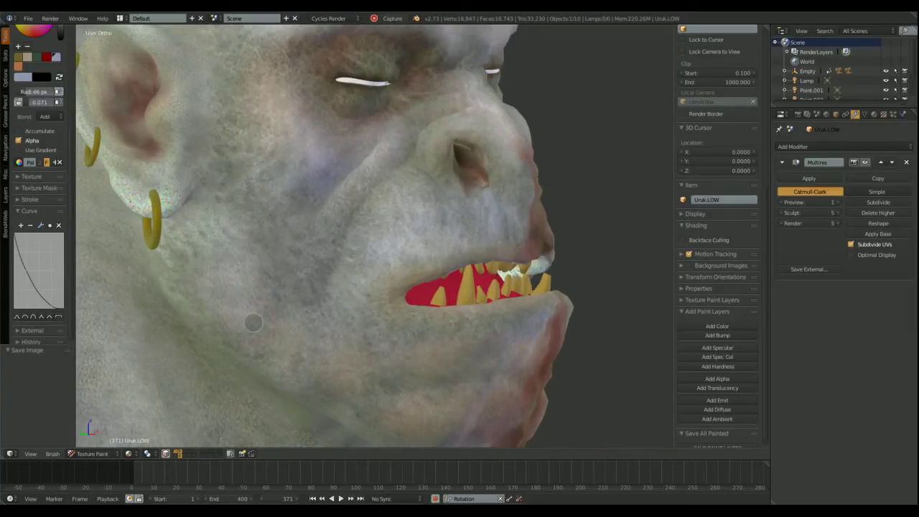
{"action": "middle_click_drag", "start_coordinate": [253, 323], "coordinate": [356, 210]}
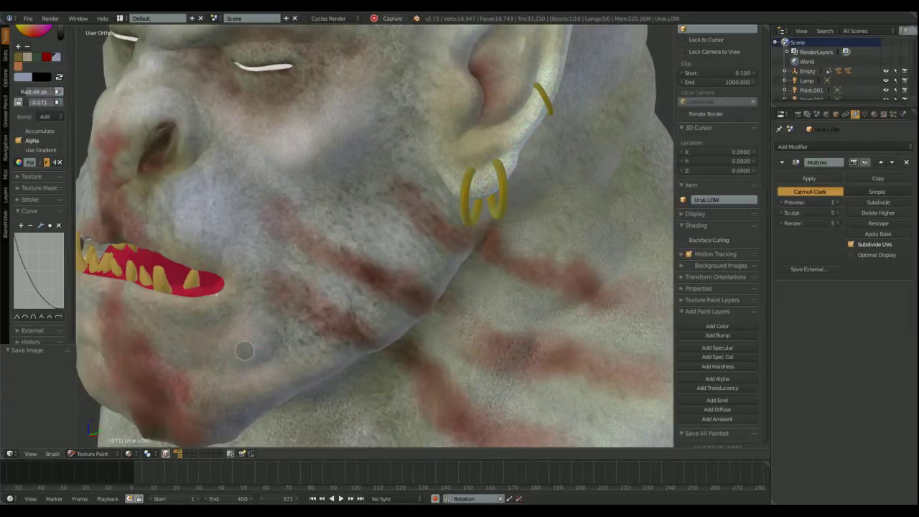
{"action": "middle_click_drag", "start_coordinate": [425, 238], "coordinate": [329, 270]}
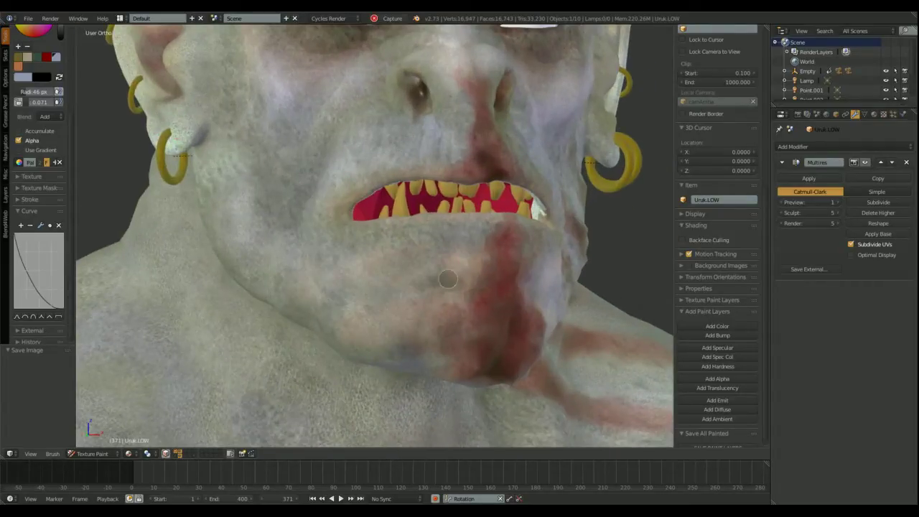
{"action": "middle_click_drag", "start_coordinate": [447, 279], "coordinate": [365, 290]}
{"action": "middle_click_drag", "start_coordinate": [262, 290], "coordinate": [425, 199]}
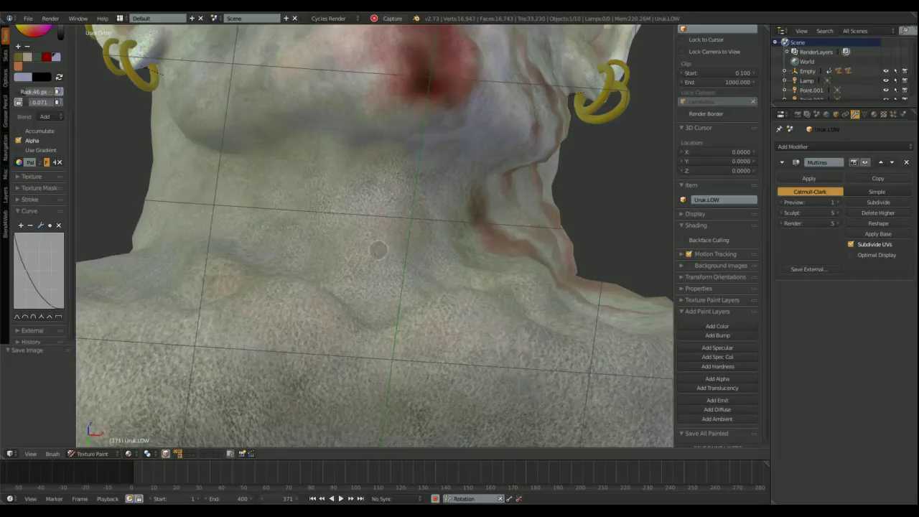
- Paint pale highlights over the collarbones, neck tendons and the hollow at the base of the throat
{"action": "scroll", "coordinate": [379, 250], "scroll_direction": "down", "scroll_amount": 6}
{"action": "middle_click_drag", "start_coordinate": [302, 172], "coordinate": [294, 248]}
{"action": "scroll", "coordinate": [350, 227], "scroll_direction": "up", "scroll_amount": 2}
{"action": "scroll", "coordinate": [352, 239], "scroll_direction": "down", "scroll_amount": 3}
{"action": "middle_click_drag", "start_coordinate": [308, 302], "coordinate": [337, 270], "text": "shift"}
{"action": "scroll", "coordinate": [338, 269], "scroll_direction": "up", "scroll_amount": 2}
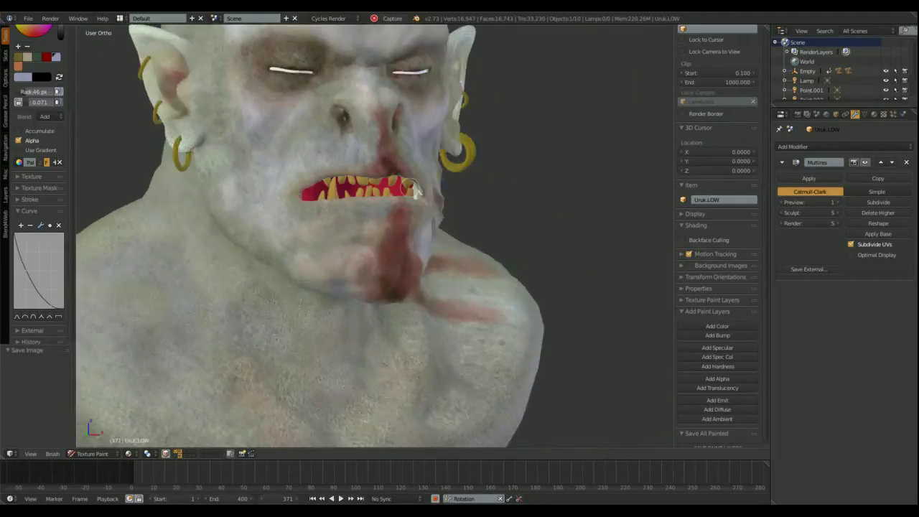
{"action": "mouse_move", "coordinate": [363, 388]}
{"action": "middle_mouse_down", "text": "shift"}
{"action": "mouse_move", "coordinate": [356, 263]}
{"action": "mouse_move", "coordinate": [329, 306]}
{"action": "middle_mouse_up", "text": "shift"}
{"action": "scroll", "coordinate": [328, 306], "scroll_direction": "up", "scroll_amount": 1}
{"action": "left_click_drag", "start_coordinate": [221, 260], "coordinate": [251, 317]}
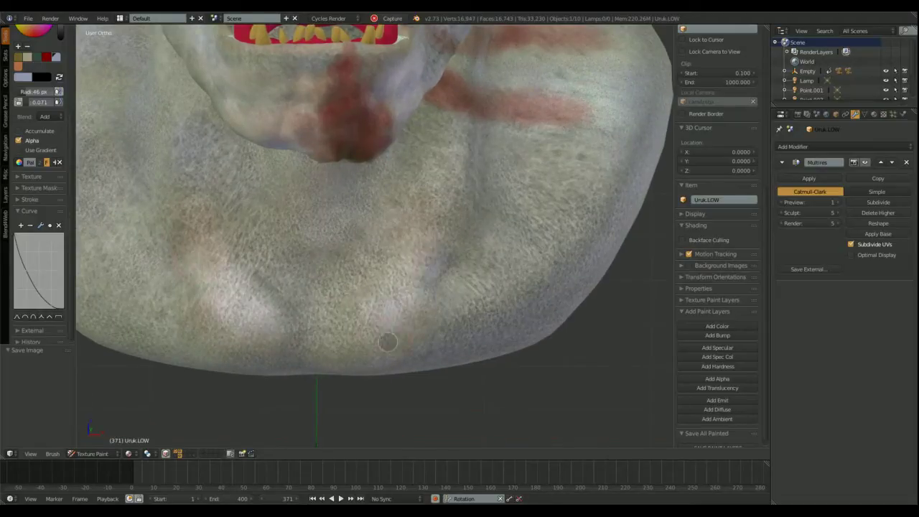
{"action": "left_click_drag", "start_coordinate": [164, 130], "coordinate": [192, 172]}
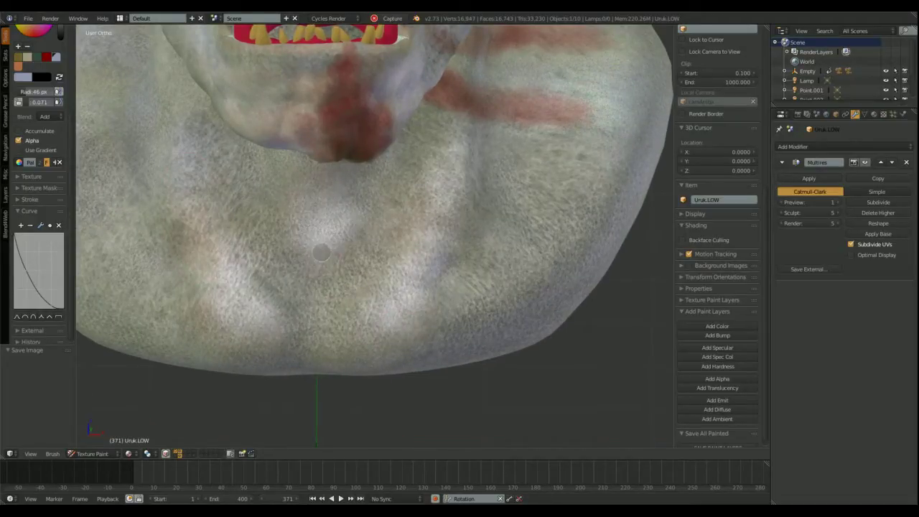
- Brighten the back of the head with soft pale highlights
{"action": "scroll", "coordinate": [321, 252], "scroll_direction": "down", "scroll_amount": 3}
{"action": "mouse_move", "coordinate": [508, 216]}
{"action": "middle_mouse_down"}
{"action": "mouse_move", "coordinate": [263, 263]}
{"action": "mouse_move", "coordinate": [224, 178]}
{"action": "mouse_move", "coordinate": [238, 239]}
{"action": "mouse_move", "coordinate": [410, 236]}
{"action": "mouse_move", "coordinate": [547, 259]}
{"action": "mouse_move", "coordinate": [417, 226]}
{"action": "middle_mouse_up"}
{"action": "scroll", "coordinate": [342, 173], "scroll_direction": "up", "scroll_amount": 2}
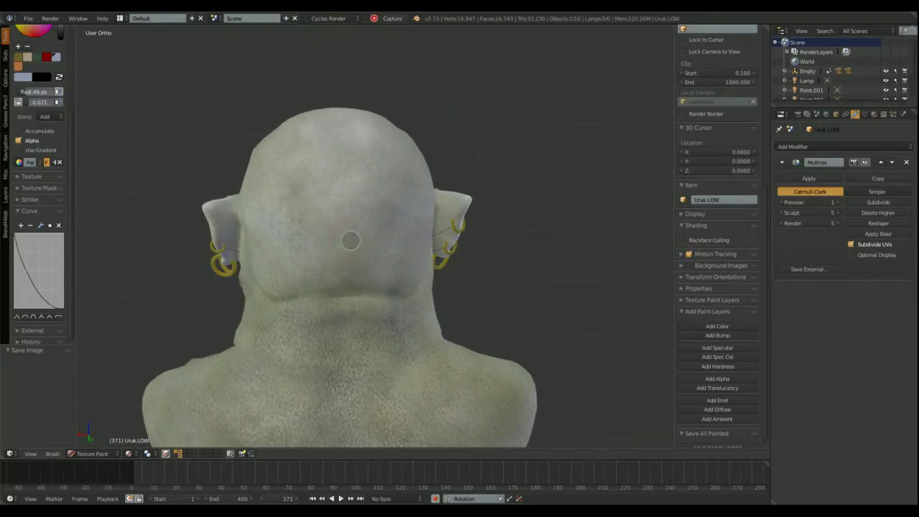
{"action": "middle_click_drag", "start_coordinate": [300, 218], "coordinate": [370, 242]}
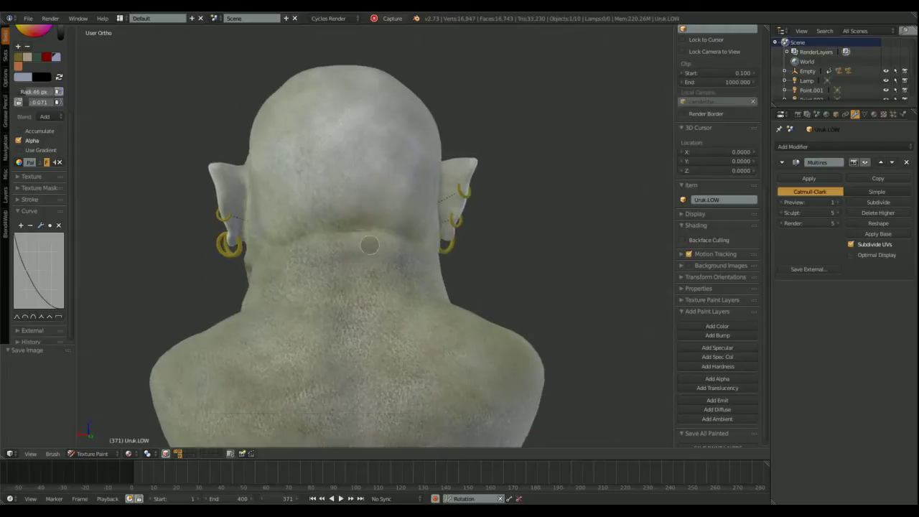
- Add soft pale highlights to the nape, upper back and sides of the head
{"action": "scroll", "coordinate": [311, 275], "scroll_direction": "up", "scroll_amount": 2}
{"action": "mouse_move", "coordinate": [432, 278]}
{"action": "middle_mouse_down"}
{"action": "mouse_move", "coordinate": [410, 222]}
{"action": "mouse_move", "coordinate": [382, 254]}
{"action": "mouse_move", "coordinate": [447, 304]}
{"action": "mouse_move", "coordinate": [349, 251]}
{"action": "mouse_move", "coordinate": [357, 244]}
{"action": "middle_mouse_up"}
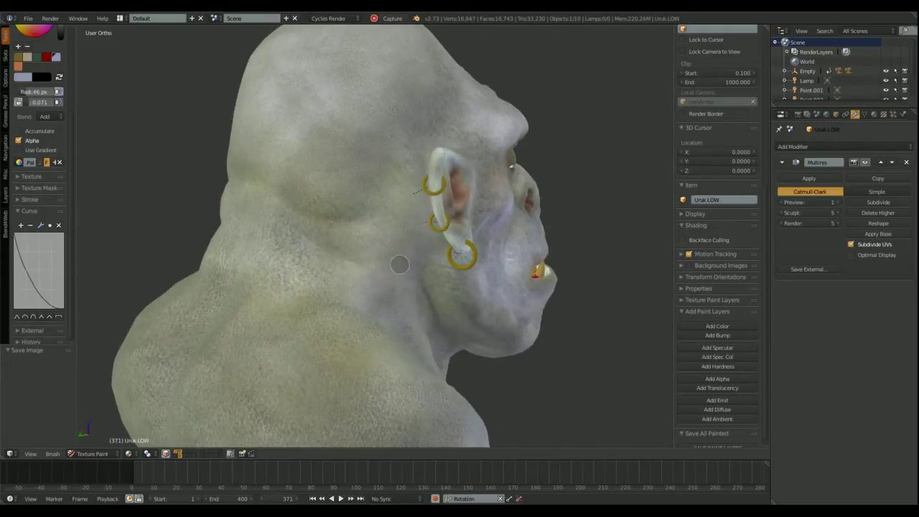
{"action": "mouse_move", "coordinate": [400, 265]}
{"action": "middle_mouse_down"}
{"action": "mouse_move", "coordinate": [346, 280]}
{"action": "mouse_move", "coordinate": [359, 259]}
{"action": "mouse_move", "coordinate": [352, 242]}
{"action": "mouse_move", "coordinate": [300, 256]}
{"action": "middle_mouse_up"}
{"action": "mouse_move", "coordinate": [198, 300]}
{"action": "middle_mouse_down"}
{"action": "mouse_move", "coordinate": [367, 300]}
{"action": "mouse_move", "coordinate": [323, 291]}
{"action": "middle_mouse_up"}
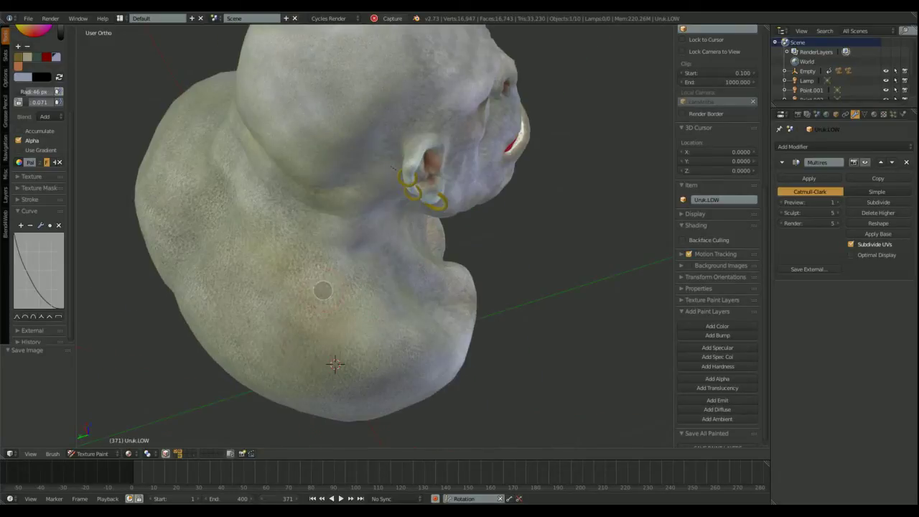
{"action": "mouse_move", "coordinate": [332, 351]}
{"action": "middle_mouse_down"}
{"action": "mouse_move", "coordinate": [312, 252]}
{"action": "mouse_move", "coordinate": [351, 283]}
{"action": "mouse_move", "coordinate": [390, 266]}
{"action": "middle_mouse_up"}
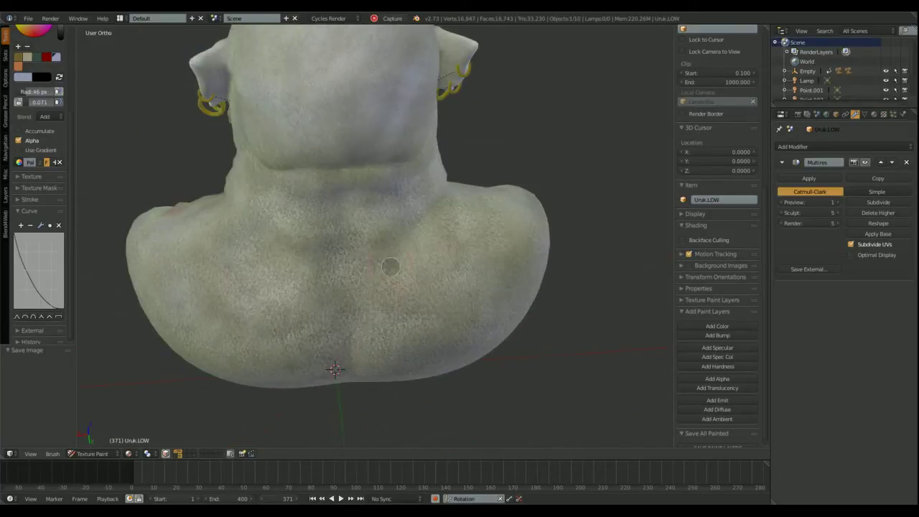
{"action": "mouse_move", "coordinate": [408, 237]}
{"action": "middle_mouse_down"}
{"action": "mouse_move", "coordinate": [382, 219]}
{"action": "mouse_move", "coordinate": [395, 179]}
{"action": "mouse_move", "coordinate": [301, 217]}
{"action": "middle_mouse_up"}
{"action": "scroll", "coordinate": [391, 174], "scroll_direction": "up", "scroll_amount": 3}
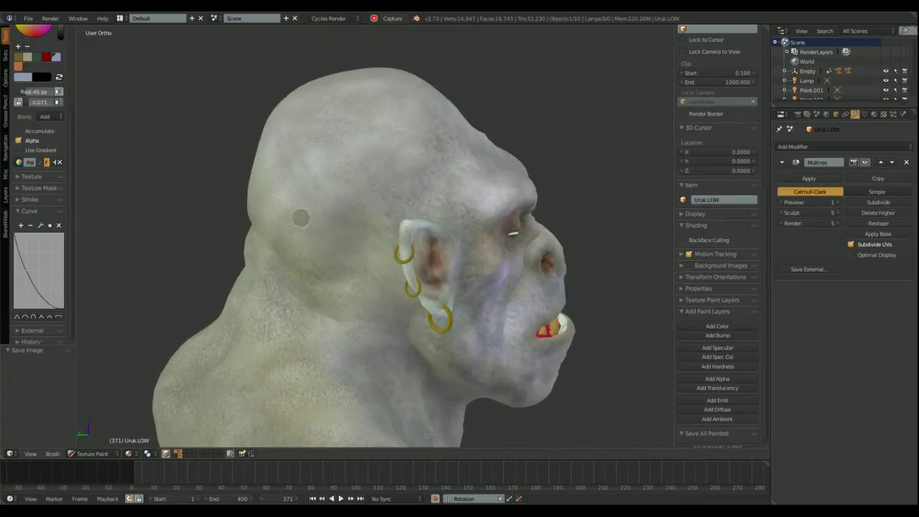
{"action": "mouse_move", "coordinate": [541, 189]}
{"action": "middle_mouse_down"}
{"action": "mouse_move", "coordinate": [363, 199]}
{"action": "mouse_move", "coordinate": [322, 191]}
{"action": "mouse_move", "coordinate": [353, 218]}
{"action": "mouse_move", "coordinate": [330, 199]}
{"action": "middle_mouse_up"}
{"action": "middle_click_drag", "start_coordinate": [349, 275], "coordinate": [504, 239]}
{"action": "scroll", "coordinate": [459, 199], "scroll_direction": "up", "scroll_amount": 3}
{"action": "middle_click_drag", "start_coordinate": [460, 199], "coordinate": [446, 287], "text": "shift"}
{"action": "middle_click_drag", "start_coordinate": [388, 215], "coordinate": [451, 184]}
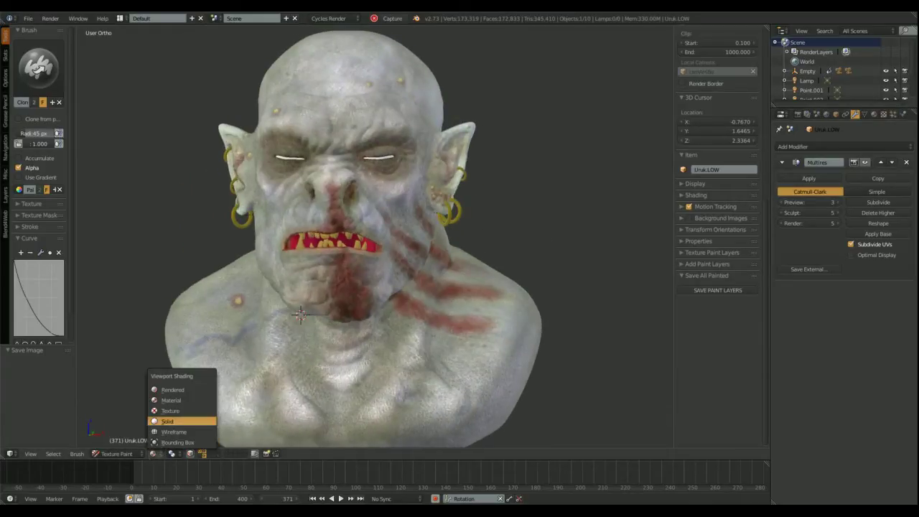
- Switch the viewport shading to Solid and replace the Clone brush with the plain paint brush
{"action": "mouse_move", "coordinate": [238, 299]}
{"action": "middle_mouse_down"}
{"action": "mouse_move", "coordinate": [199, 318]}
{"action": "mouse_move", "coordinate": [208, 337]}
{"action": "mouse_move", "coordinate": [242, 356]}
{"action": "middle_mouse_up"}
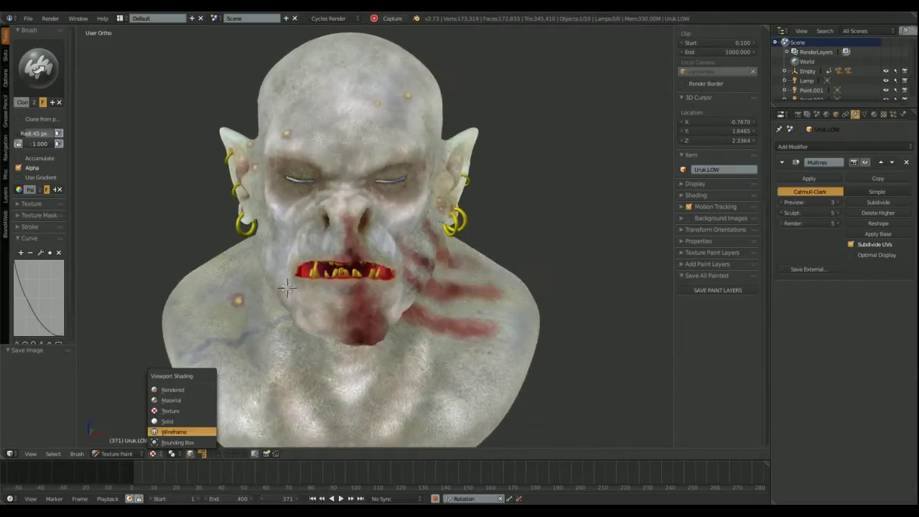
{"action": "left_click", "coordinate": [169, 421]}
{"action": "mouse_move", "coordinate": [467, 240]}
{"action": "middle_mouse_down"}
{"action": "mouse_move", "coordinate": [441, 237]}
{"action": "mouse_move", "coordinate": [502, 224]}
{"action": "middle_mouse_up"}
{"action": "mouse_move", "coordinate": [438, 224]}
{"action": "middle_mouse_down"}
{"action": "mouse_move", "coordinate": [533, 209]}
{"action": "mouse_move", "coordinate": [372, 211]}
{"action": "mouse_move", "coordinate": [416, 223]}
{"action": "mouse_move", "coordinate": [447, 201]}
{"action": "mouse_move", "coordinate": [420, 205]}
{"action": "middle_mouse_up"}
{"action": "left_click", "coordinate": [38, 66]}
{"action": "left_click", "coordinate": [33, 117]}
- Set the brush to Multiply blending at strength 0.339 and paint a dark red trail down the side of the throat
{"action": "middle_click_drag", "start_coordinate": [358, 251], "coordinate": [127, 259]}
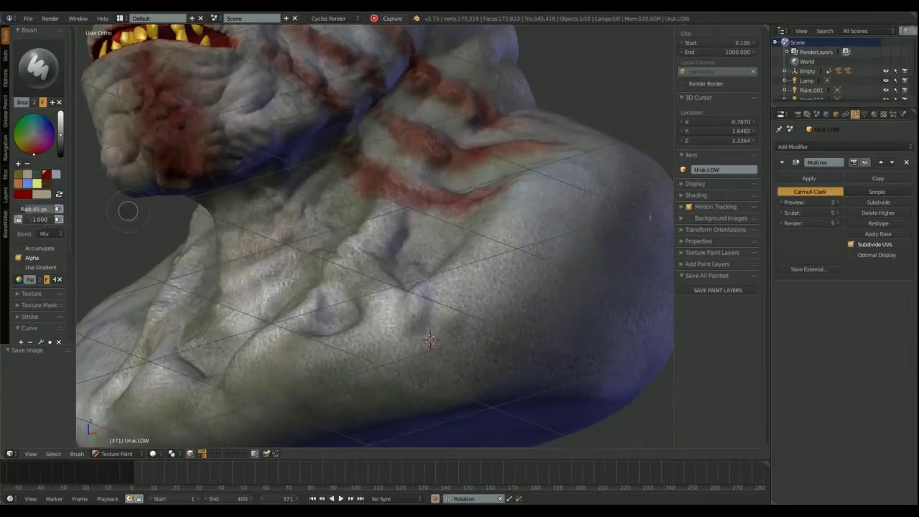
{"action": "left_click", "coordinate": [48, 233]}
{"action": "left_click", "coordinate": [87, 207]}
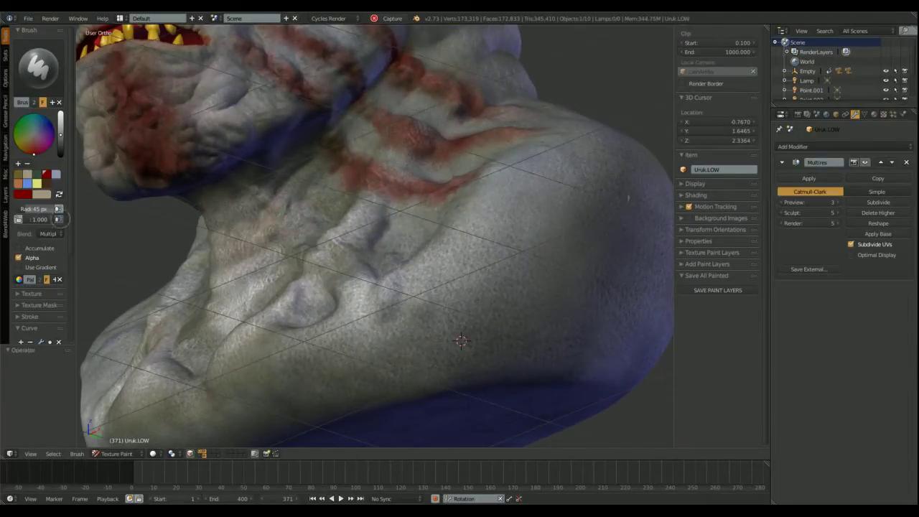
{"action": "middle_click_drag", "start_coordinate": [22, 285], "coordinate": [50, 170]}
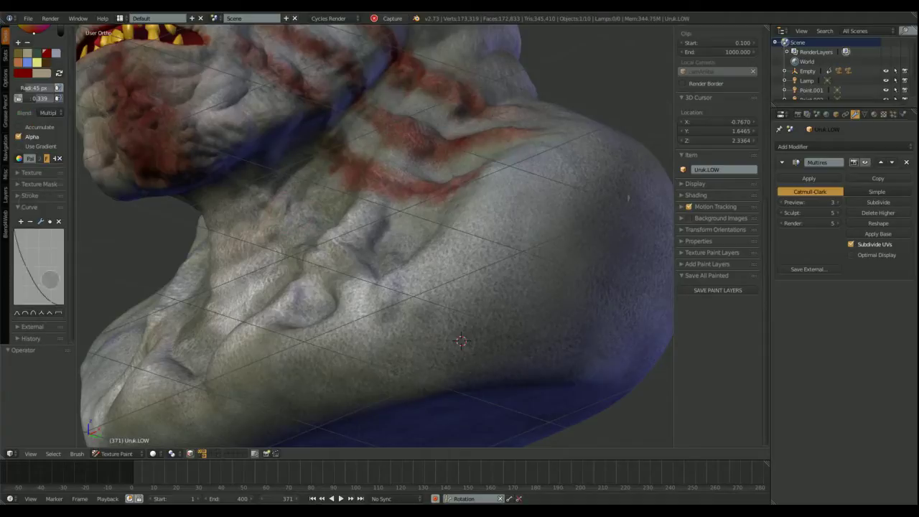
{"action": "left_click", "coordinate": [30, 196], "text": "ctrl"}
{"action": "middle_click_drag", "start_coordinate": [133, 222], "coordinate": [219, 168]}
{"action": "middle_click_drag", "start_coordinate": [297, 223], "coordinate": [372, 265]}
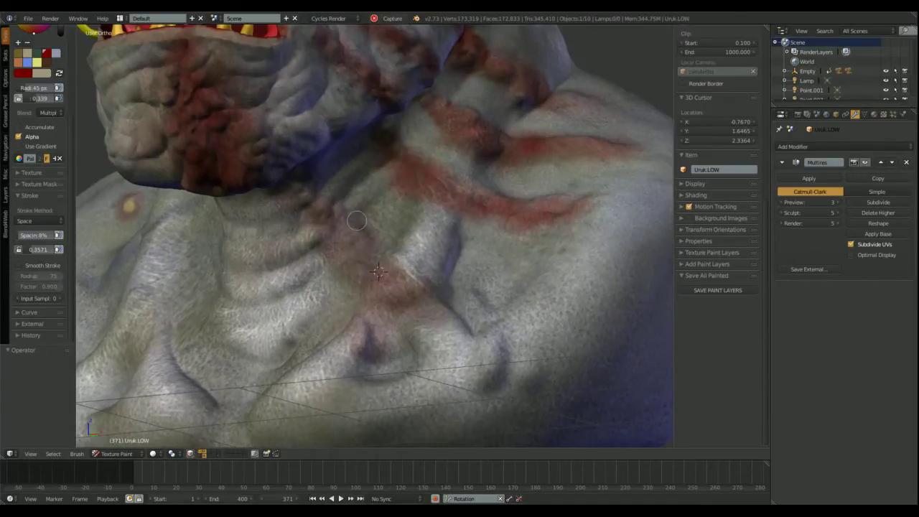
- Raise the Multires preview level to 4 and deepen the red neck trail with the scratchy skin texture on the brush
{"action": "left_click", "coordinate": [833, 202]}
{"action": "middle_click_drag", "start_coordinate": [417, 204], "coordinate": [296, 176]}
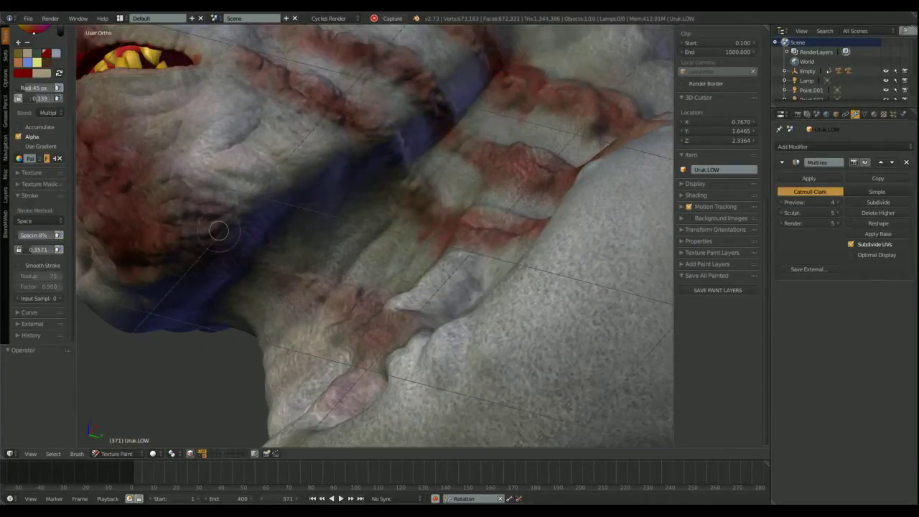
{"action": "left_click", "coordinate": [31, 173]}
{"action": "left_click", "coordinate": [42, 217]}
{"action": "left_click", "coordinate": [106, 303]}
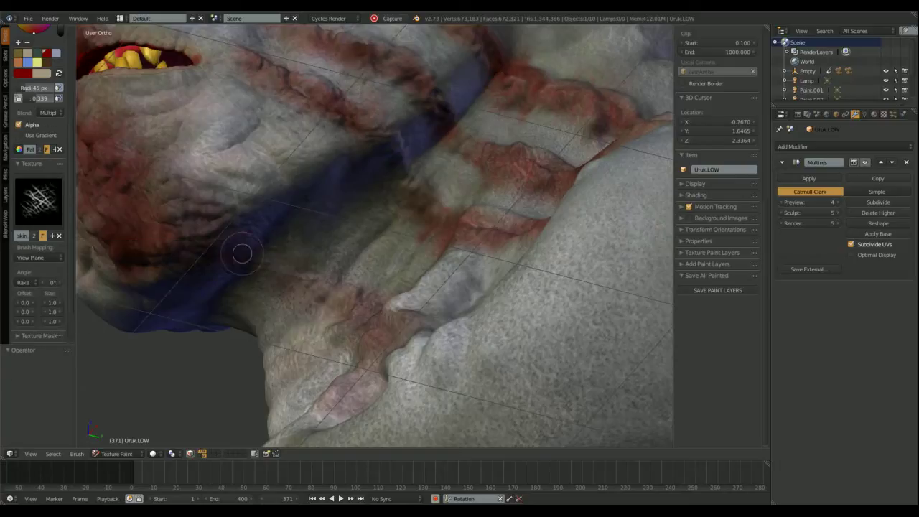
{"action": "middle_click_drag", "start_coordinate": [242, 252], "coordinate": [412, 259]}
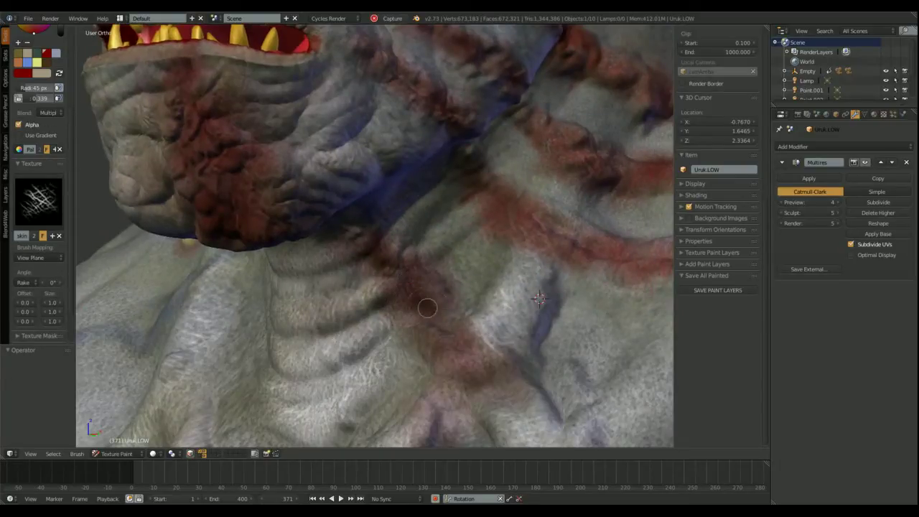
{"action": "middle_click_drag", "start_coordinate": [512, 312], "coordinate": [254, 142]}
- Remove the texture from the brush and set its blending to Add with the pale yellow colour
{"action": "scroll", "coordinate": [478, 265], "scroll_direction": "down", "scroll_amount": 5}
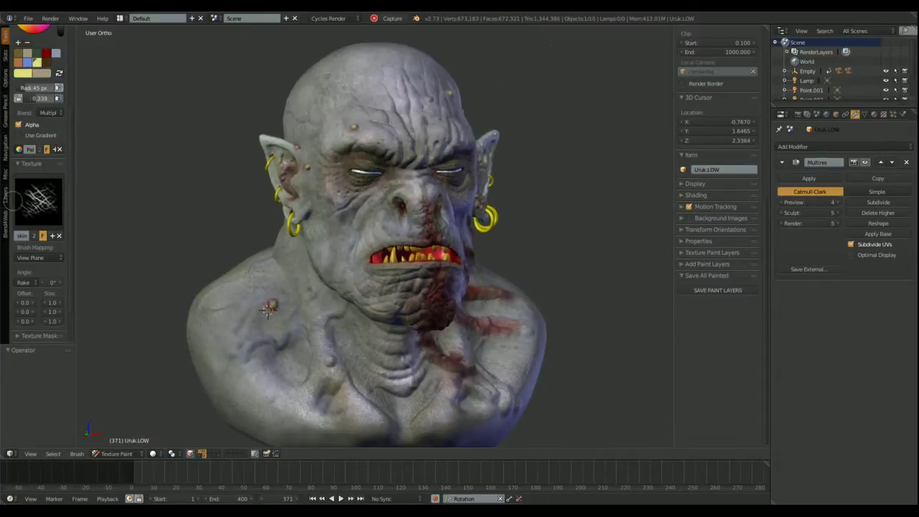
{"action": "left_click", "coordinate": [59, 236]}
{"action": "left_click", "coordinate": [36, 164]}
{"action": "left_click", "coordinate": [51, 112]}
{"action": "left_click", "coordinate": [54, 135]}
- Paint yellow highlights on the three warts on the earlobe
{"action": "scroll", "coordinate": [456, 165], "scroll_direction": "up", "scroll_amount": 5}
{"action": "mouse_move", "coordinate": [545, 169]}
{"action": "middle_mouse_down"}
{"action": "mouse_move", "coordinate": [457, 165]}
{"action": "mouse_move", "coordinate": [394, 246]}
{"action": "middle_mouse_up"}
{"action": "scroll", "coordinate": [424, 188], "scroll_direction": "up", "scroll_amount": 8}
{"action": "left_click_drag", "start_coordinate": [393, 193], "coordinate": [404, 202]}
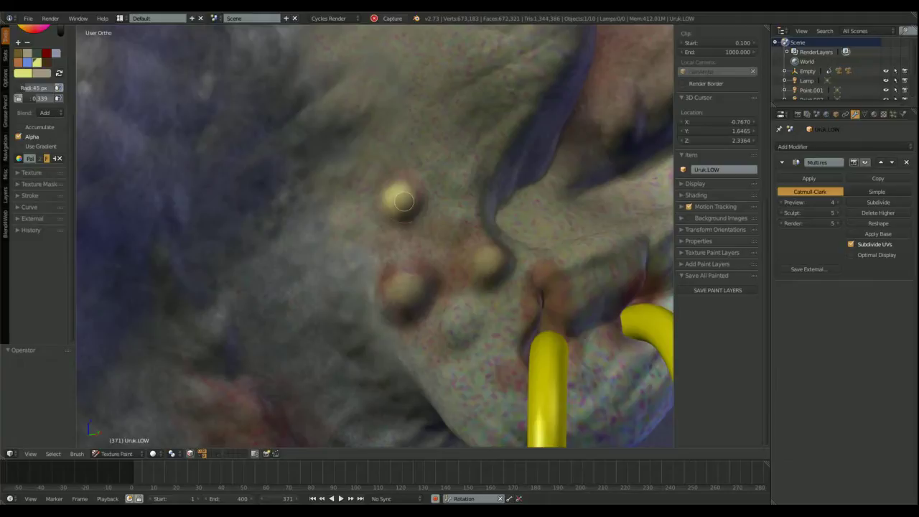
{"action": "left_click", "coordinate": [405, 291]}
{"action": "left_click", "coordinate": [490, 262]}
- Paint yellow highlights on the remaining warts on the side of the head and near the ear
{"action": "middle_click_drag", "start_coordinate": [491, 204], "coordinate": [463, 262]}
{"action": "scroll", "coordinate": [464, 262], "scroll_direction": "down", "scroll_amount": 6}
{"action": "middle_click_drag", "start_coordinate": [488, 183], "coordinate": [470, 292], "text": "shift"}
{"action": "scroll", "coordinate": [469, 291], "scroll_direction": "up", "scroll_amount": 7}
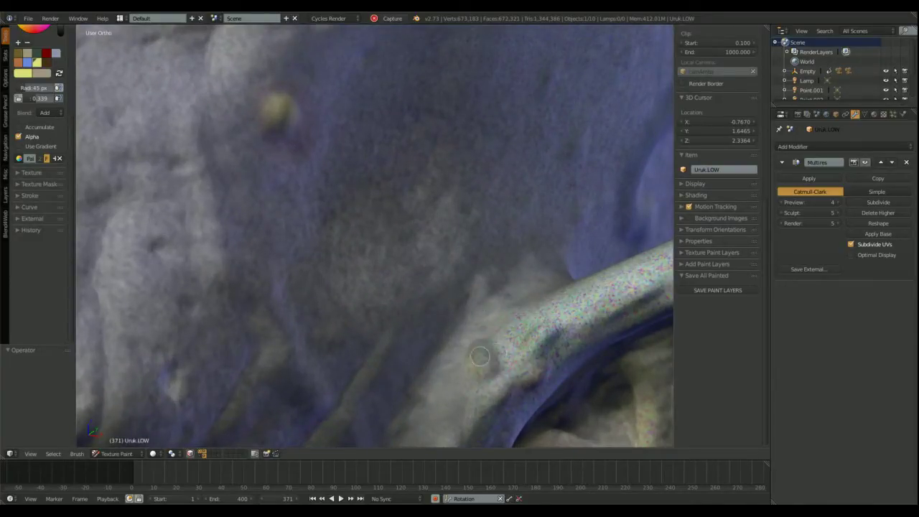
{"action": "scroll", "coordinate": [560, 178], "scroll_direction": "down", "scroll_amount": 10}
{"action": "middle_click_drag", "start_coordinate": [474, 234], "coordinate": [360, 136]}
{"action": "scroll", "coordinate": [304, 280], "scroll_direction": "up", "scroll_amount": 6}
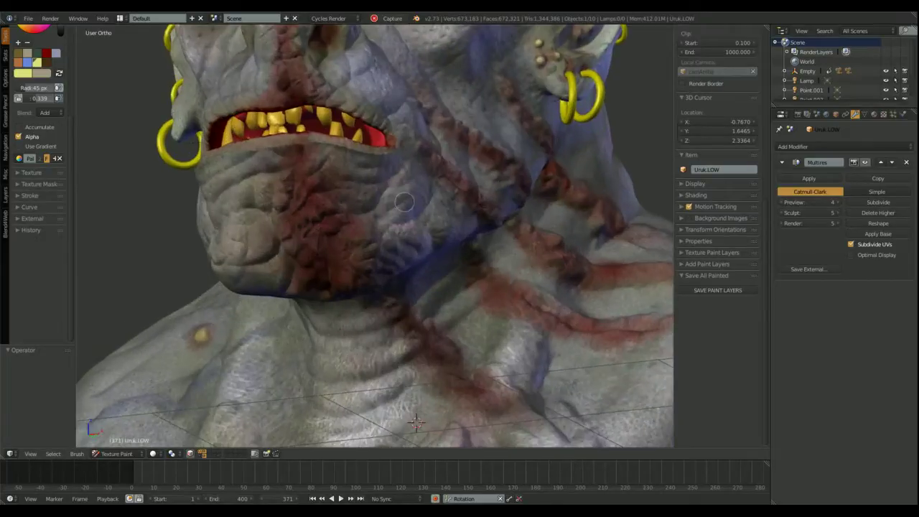
- Brighten the raised folds of the chin's war paint with red Add strokes
{"action": "scroll", "coordinate": [288, 214], "scroll_direction": "up", "scroll_amount": 2}
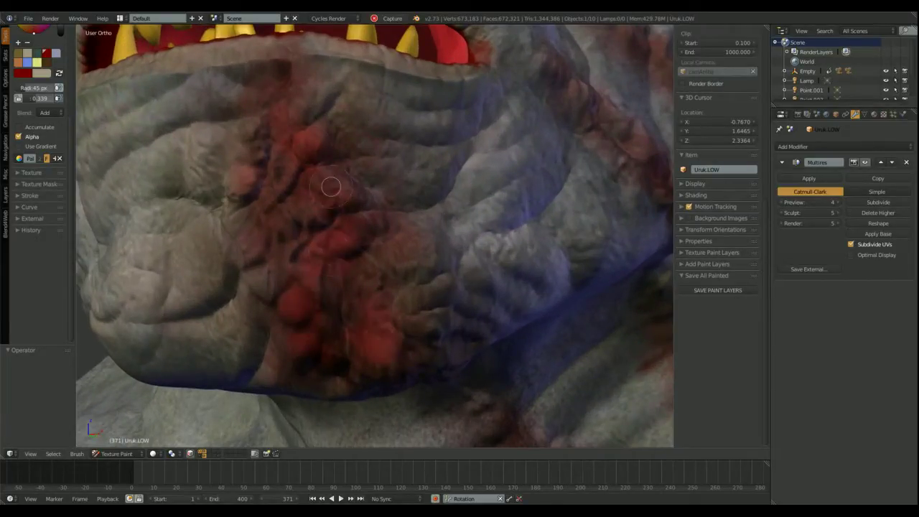
{"action": "mouse_move", "coordinate": [270, 233]}
{"action": "middle_mouse_down"}
{"action": "mouse_move", "coordinate": [220, 175]}
{"action": "mouse_move", "coordinate": [252, 244]}
{"action": "middle_mouse_up"}
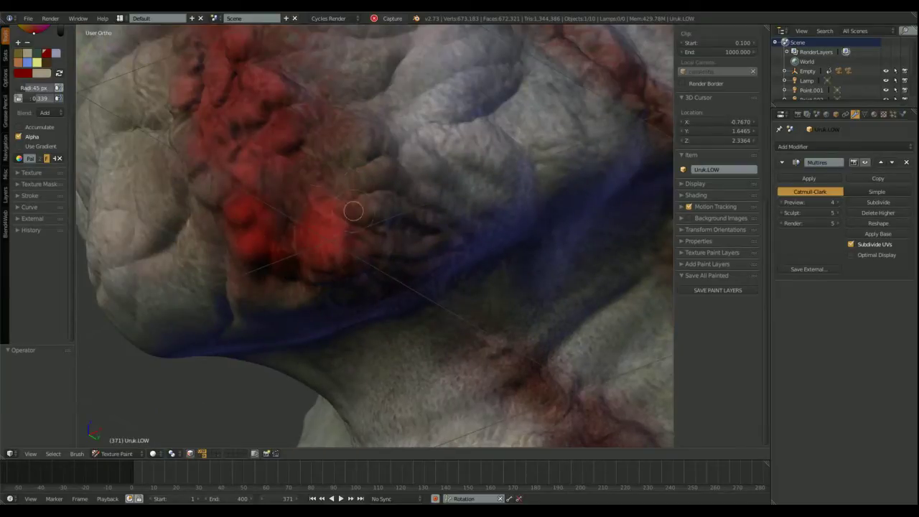
{"action": "mouse_move", "coordinate": [298, 186]}
{"action": "middle_mouse_down"}
{"action": "mouse_move", "coordinate": [232, 187]}
{"action": "mouse_move", "coordinate": [474, 153]}
{"action": "mouse_move", "coordinate": [381, 201]}
{"action": "mouse_move", "coordinate": [285, 218]}
{"action": "middle_mouse_up"}
- Brighten the red stripe between the nose and upper lip, and turn off the Multires modifier's viewport display
{"action": "scroll", "coordinate": [437, 303], "scroll_direction": "down", "scroll_amount": 6}
{"action": "scroll", "coordinate": [499, 177], "scroll_direction": "up", "scroll_amount": 6}
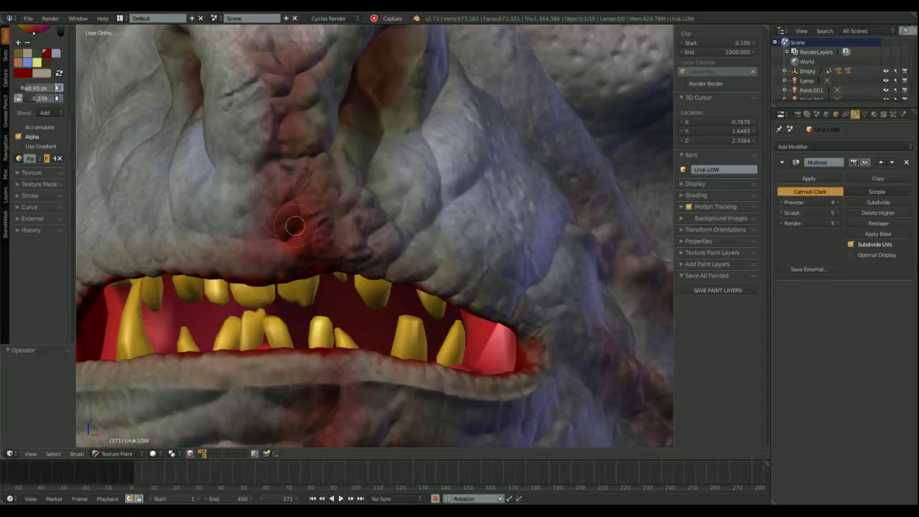
{"action": "left_click", "coordinate": [865, 162]}
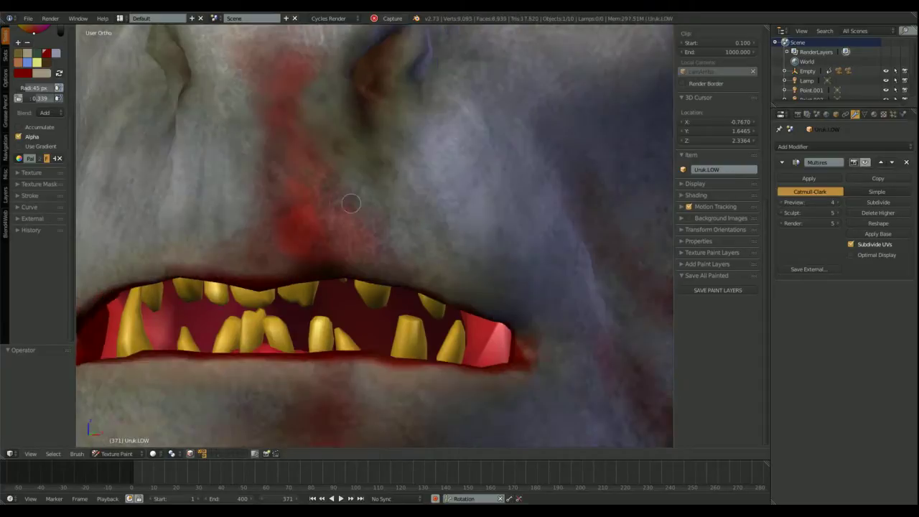
{"action": "scroll", "coordinate": [351, 201], "scroll_direction": "down", "scroll_amount": 3}
{"action": "mouse_move", "coordinate": [351, 201]}
{"action": "middle_mouse_down"}
{"action": "mouse_move", "coordinate": [320, 194]}
{"action": "mouse_move", "coordinate": [422, 266]}
{"action": "mouse_move", "coordinate": [471, 257]}
{"action": "mouse_move", "coordinate": [503, 175]}
{"action": "mouse_move", "coordinate": [494, 203]}
{"action": "middle_mouse_up"}
{"action": "scroll", "coordinate": [423, 267], "scroll_direction": "down", "scroll_amount": 3}
{"action": "scroll", "coordinate": [423, 267], "scroll_direction": "down", "scroll_amount": 3}
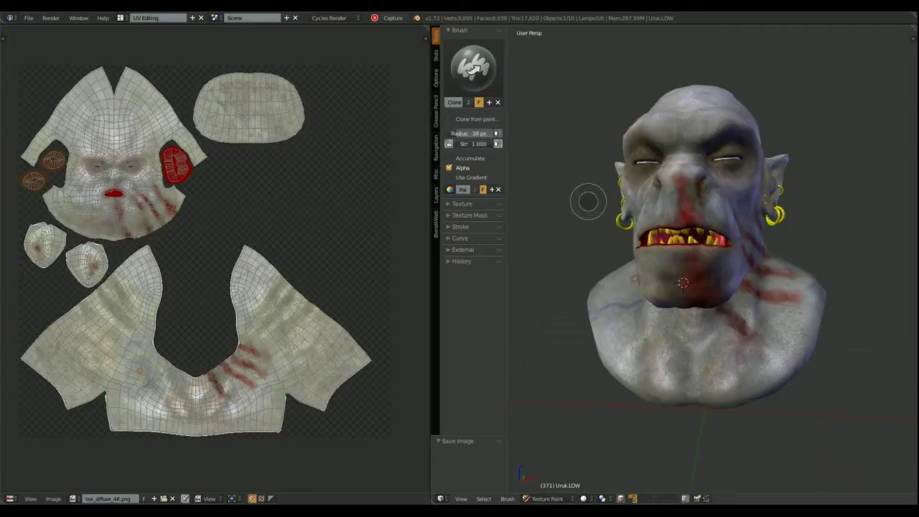
- Examine the painted mouth area on the UV layout and the bust from several sides in orthographic view
{"action": "scroll", "coordinate": [724, 211], "scroll_direction": "up", "scroll_amount": 5}
{"action": "scroll", "coordinate": [732, 220], "scroll_direction": "down", "scroll_amount": 4}
{"action": "middle_click_drag", "start_coordinate": [723, 211], "coordinate": [287, 217]}
{"action": "scroll", "coordinate": [287, 218], "scroll_direction": "up", "scroll_amount": 8}
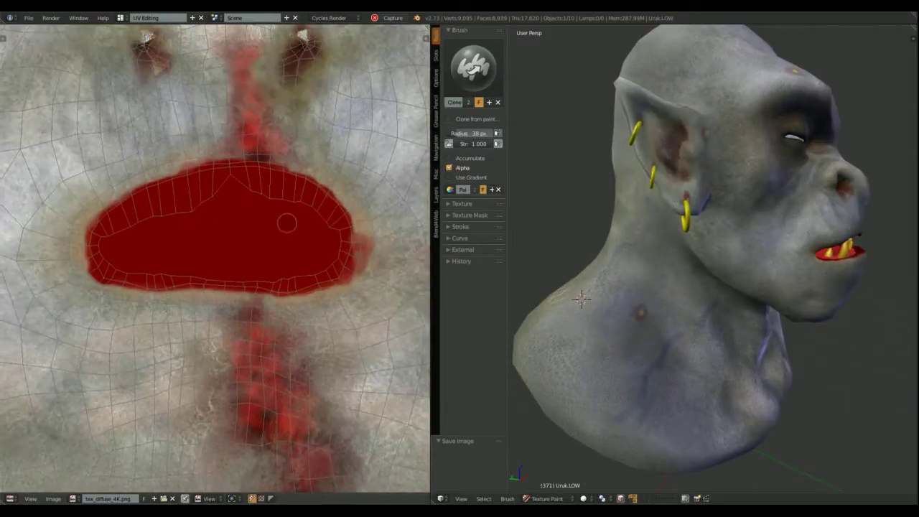
{"action": "middle_click_drag", "start_coordinate": [546, 232], "coordinate": [764, 220]}
{"action": "scroll", "coordinate": [797, 211], "scroll_direction": "up", "scroll_amount": 4}
{"action": "scroll", "coordinate": [797, 211], "scroll_direction": "down", "scroll_amount": 7}
{"action": "key", "text": "KP_5"}
{"action": "mouse_move", "coordinate": [689, 220]}
{"action": "middle_mouse_down"}
{"action": "mouse_move", "coordinate": [760, 217]}
{"action": "mouse_move", "coordinate": [611, 269]}
{"action": "mouse_move", "coordinate": [718, 205]}
{"action": "mouse_move", "coordinate": [700, 223]}
{"action": "mouse_move", "coordinate": [745, 284]}
{"action": "middle_mouse_up"}
- Select the Smear brush and smear the red piercing marks above the rings on the first earlobe
{"action": "scroll", "coordinate": [760, 217], "scroll_direction": "up", "scroll_amount": 3}
{"action": "scroll", "coordinate": [689, 228], "scroll_direction": "up", "scroll_amount": 5}
{"action": "scroll", "coordinate": [689, 228], "scroll_direction": "up", "scroll_amount": 2}
{"action": "left_click", "coordinate": [474, 69]}
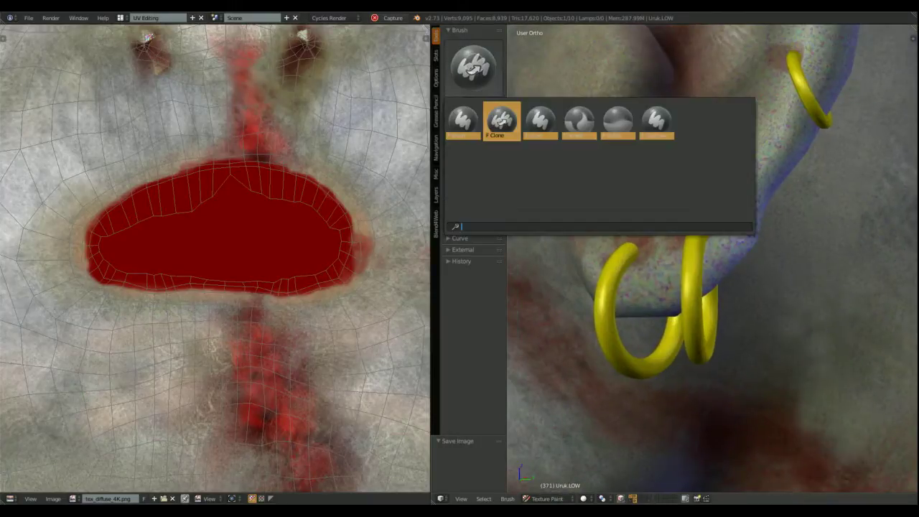
{"action": "left_click", "coordinate": [579, 119]}
{"action": "scroll", "coordinate": [724, 202], "scroll_direction": "up", "scroll_amount": 3}
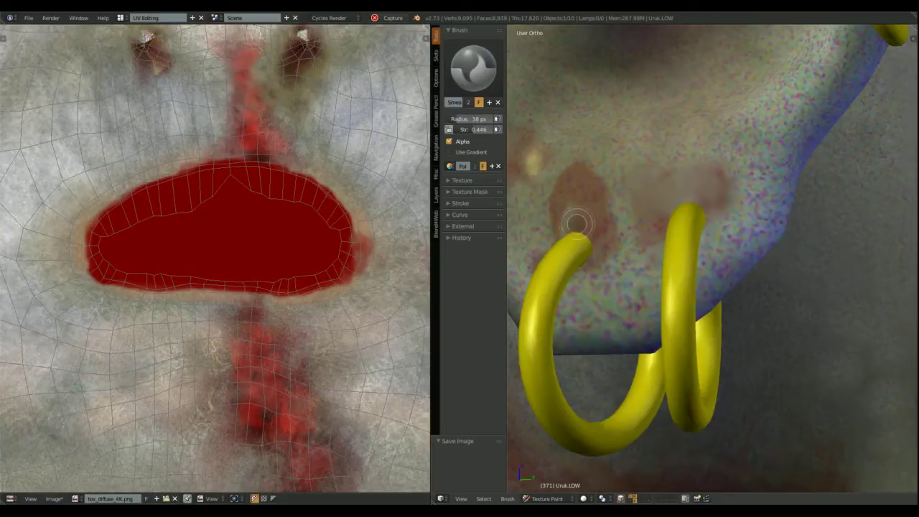
- Smear the red piercing marks around the rings on the opposite ear
{"action": "scroll", "coordinate": [608, 179], "scroll_direction": "down", "scroll_amount": 3}
{"action": "middle_click_drag", "start_coordinate": [609, 179], "coordinate": [753, 230]}
{"action": "scroll", "coordinate": [753, 230], "scroll_direction": "down", "scroll_amount": 2}
{"action": "middle_click_drag", "start_coordinate": [613, 269], "coordinate": [689, 273], "text": "shift"}
{"action": "scroll", "coordinate": [688, 273], "scroll_direction": "up", "scroll_amount": 3}
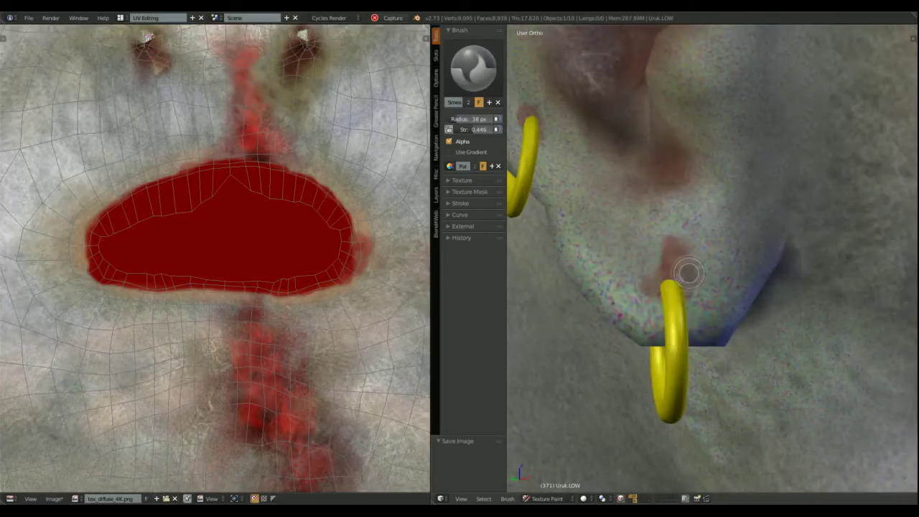
{"action": "middle_click_drag", "start_coordinate": [545, 137], "coordinate": [653, 100]}
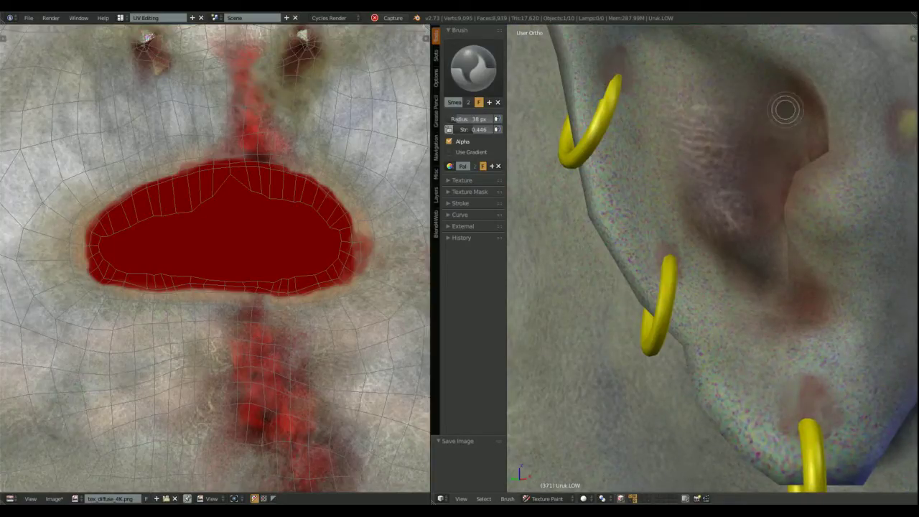
- Save the painted texture image and switch the 3D view to Rendered shading
{"action": "scroll", "coordinate": [785, 109], "scroll_direction": "down", "scroll_amount": 4}
{"action": "mouse_move", "coordinate": [786, 109]}
{"action": "middle_mouse_down"}
{"action": "mouse_move", "coordinate": [830, 411]}
{"action": "mouse_move", "coordinate": [683, 369]}
{"action": "mouse_move", "coordinate": [737, 325]}
{"action": "middle_mouse_up"}
{"action": "left_click", "coordinate": [53, 498]}
{"action": "key", "text": "Return"}
{"action": "left_click", "coordinate": [583, 499]}
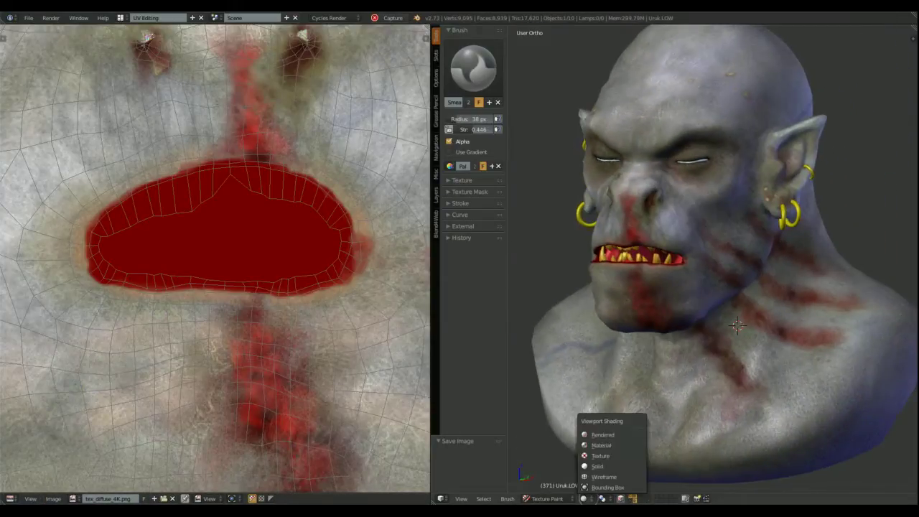
{"action": "left_click", "coordinate": [602, 435]}
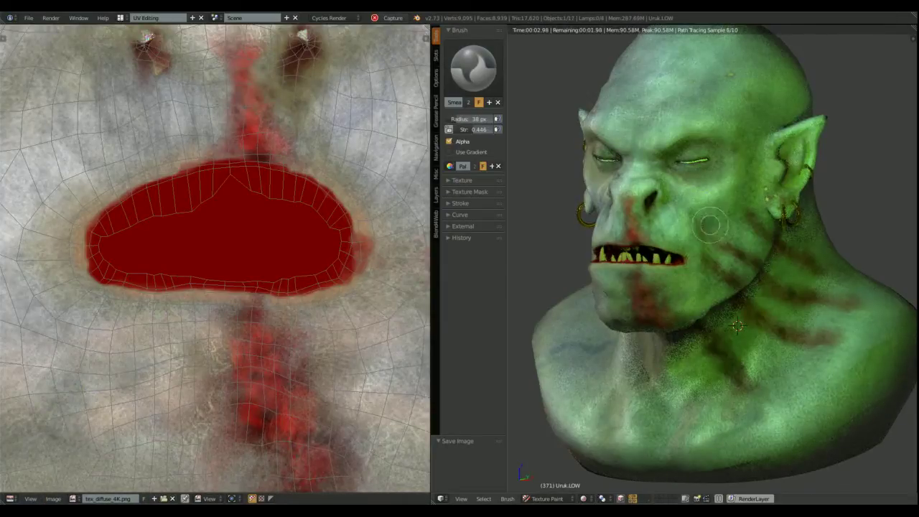
- Split the 3D view, turn the new area into a Properties editor, and show the Multires modifier at preview level 3
{"action": "left_click_drag", "start_coordinate": [904, 30], "coordinate": [775, 79]}
{"action": "left_click", "coordinate": [780, 498]}
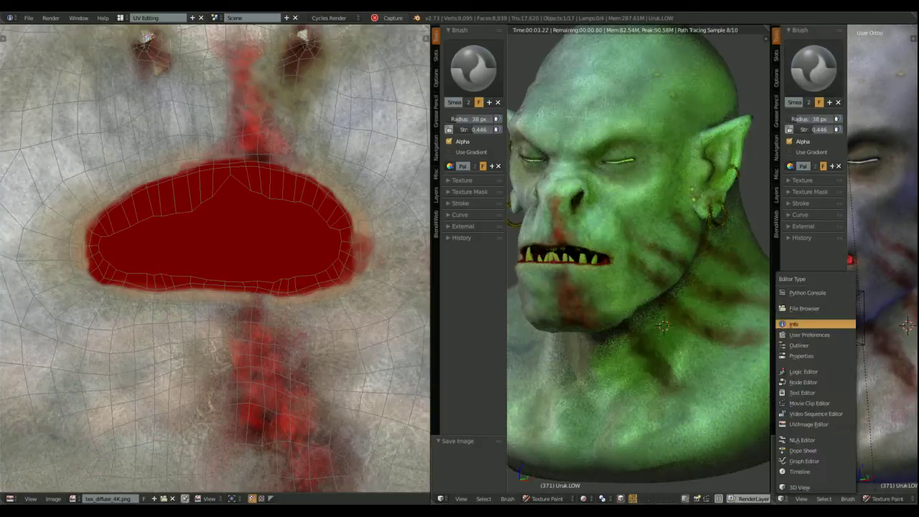
{"action": "left_click", "coordinate": [815, 325]}
{"action": "left_click", "coordinate": [854, 31]}
{"action": "left_click", "coordinate": [782, 119]}
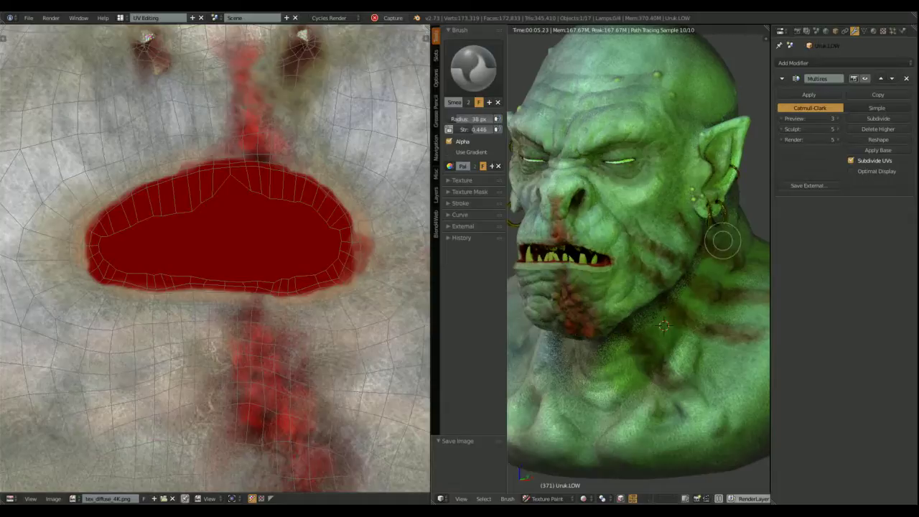
- Widen the rendered 3D view and inspect the bust with the Multires preview level at 4
{"action": "middle_click_drag", "start_coordinate": [723, 241], "coordinate": [736, 266]}
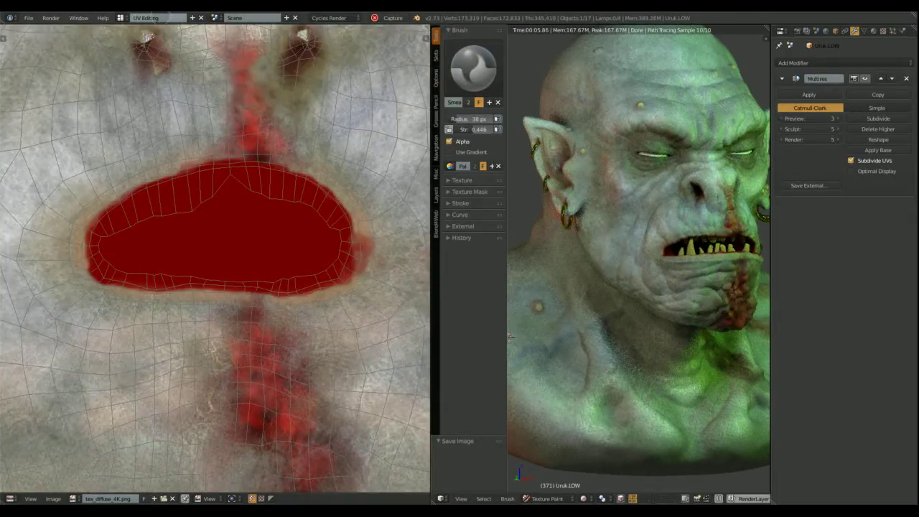
{"action": "left_click_drag", "start_coordinate": [431, 266], "coordinate": [254, 266]}
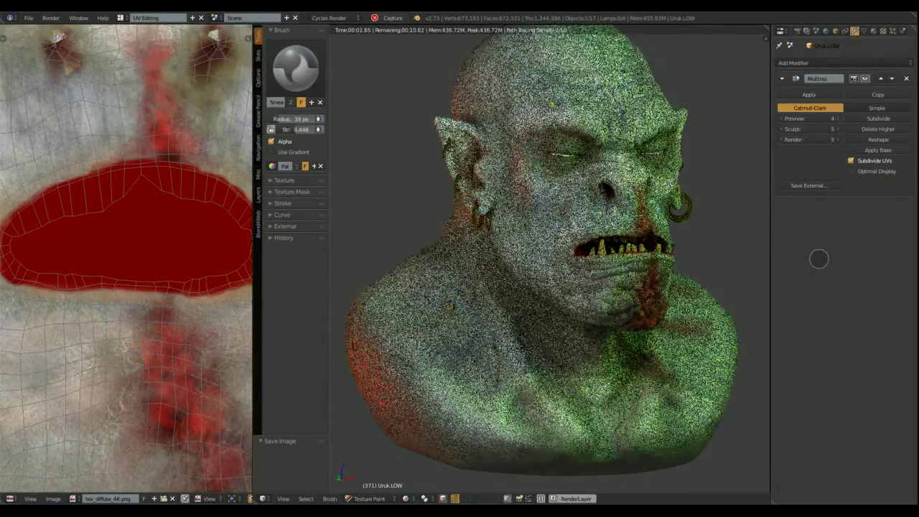
{"action": "middle_click_drag", "start_coordinate": [728, 257], "coordinate": [646, 256]}
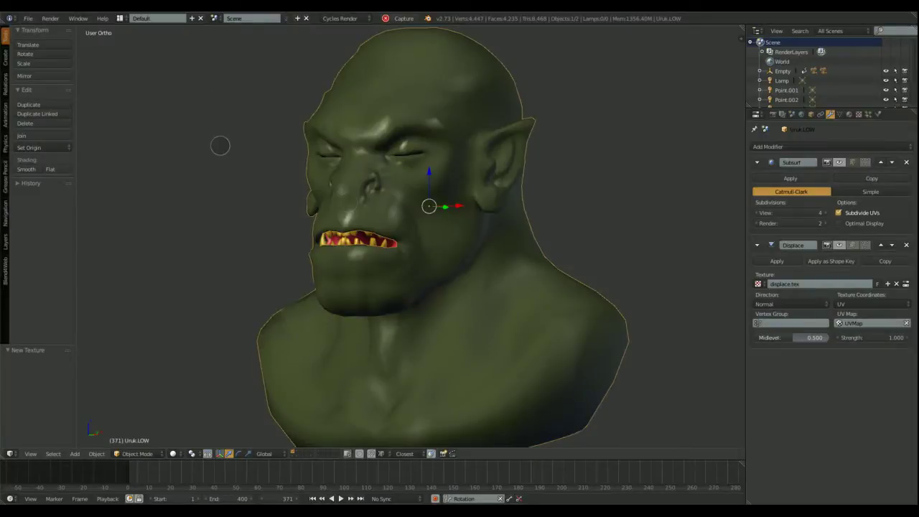
- Turn on the viewport display of the low-poly bust's Subsurf modifier
{"action": "left_click", "coordinate": [839, 162]}
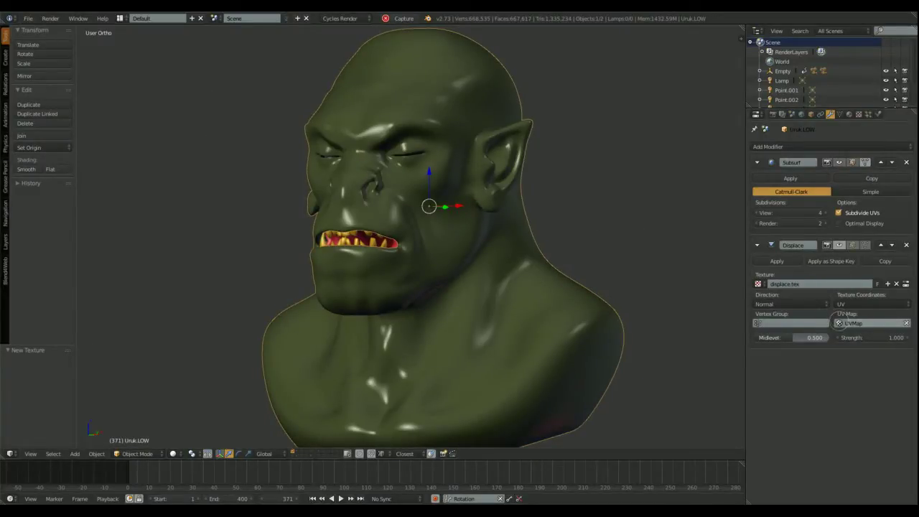
- Show the Displace modifier's effect on the low-poly bust in the viewport and hide the transform manipulator
{"action": "left_click", "coordinate": [839, 244]}
{"action": "middle_click_drag", "start_coordinate": [266, 199], "coordinate": [230, 181]}
{"action": "scroll", "coordinate": [433, 180], "scroll_direction": "up", "scroll_amount": 3}
{"action": "middle_click_drag", "start_coordinate": [433, 181], "coordinate": [652, 196]}
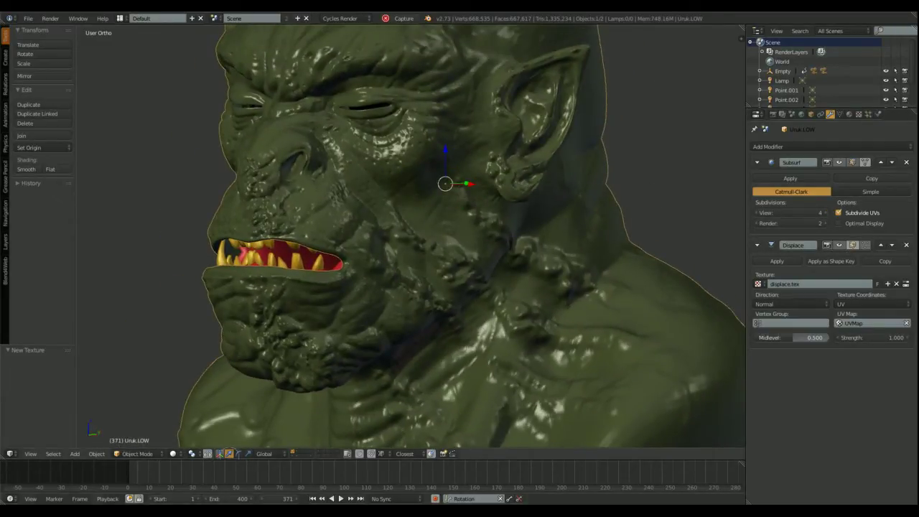
{"action": "key", "text": "ctrl+space"}
- Lower the Subsurf view subdivisions to 0 and raise them back to 4 to compare the displacement detail
{"action": "left_click", "coordinate": [757, 212]}
{"action": "left_click", "coordinate": [758, 213]}
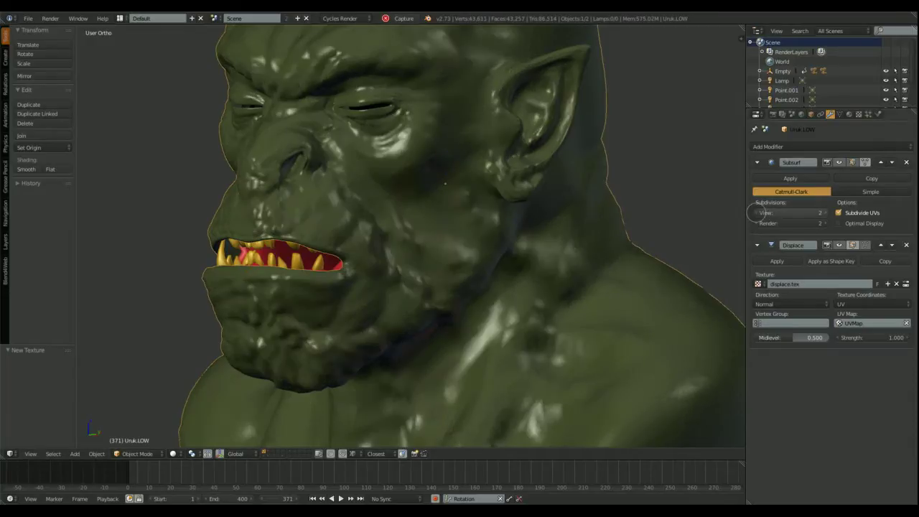
{"action": "left_click", "coordinate": [758, 212]}
{"action": "left_click", "coordinate": [757, 212]}
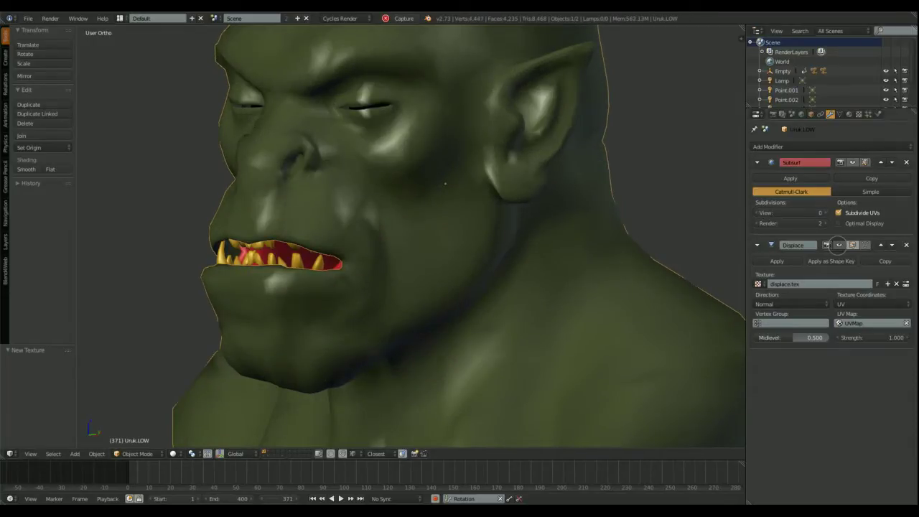
{"action": "left_click", "coordinate": [825, 212]}
{"action": "left_click", "coordinate": [825, 212]}
{"action": "left_click", "coordinate": [825, 212]}
{"action": "left_click", "coordinate": [825, 212]}
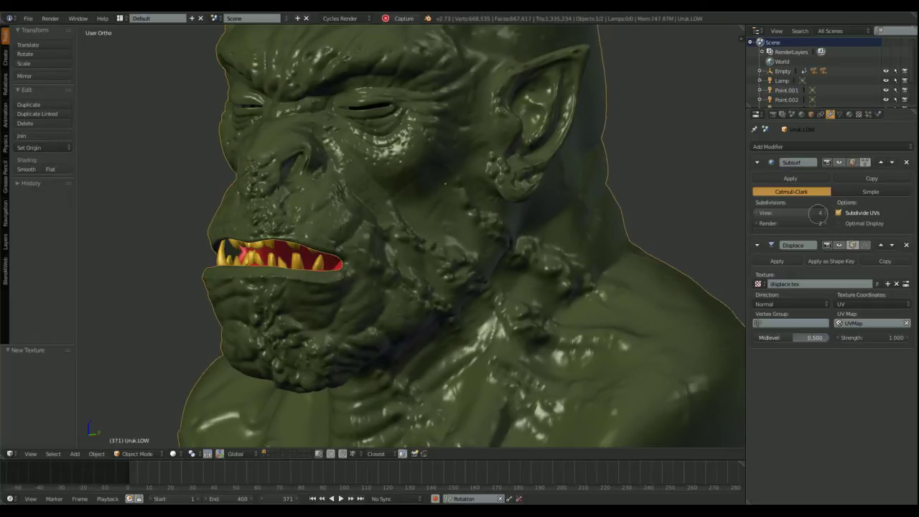
- Open the displace.tex texture settings and assign displacement.png as its image
{"action": "scroll", "coordinate": [451, 154], "scroll_direction": "up", "scroll_amount": 2}
{"action": "middle_click_drag", "start_coordinate": [444, 100], "coordinate": [473, 217], "text": "shift"}
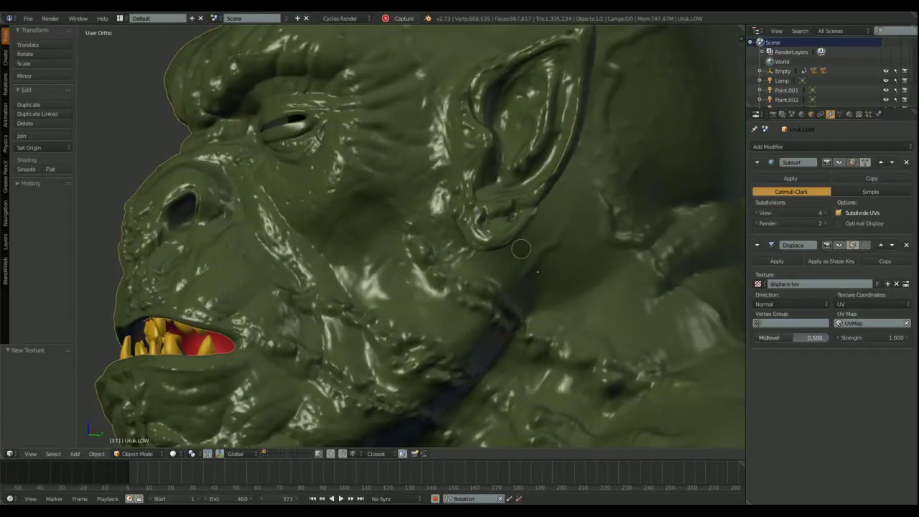
{"action": "left_click", "coordinate": [906, 284]}
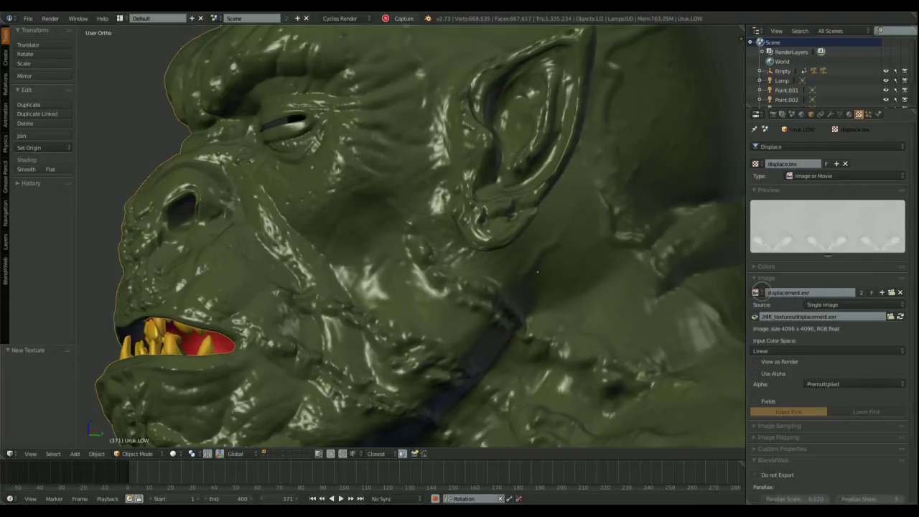
{"action": "left_click", "coordinate": [756, 292]}
{"action": "left_click", "coordinate": [787, 376]}
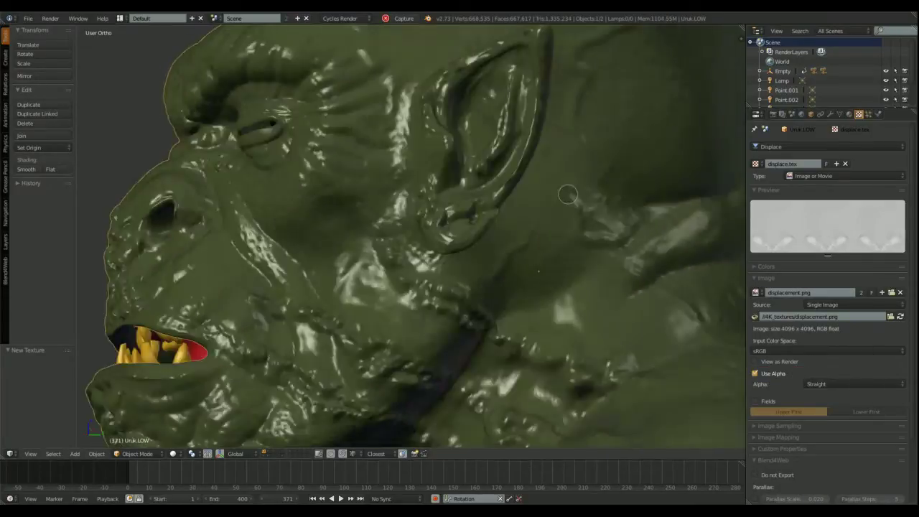
- Switch the displacement texture's image to displacement_16bits_BW.png and view the head from the side
{"action": "middle_click_drag", "start_coordinate": [568, 194], "coordinate": [786, 368]}
{"action": "left_click", "coordinate": [757, 292]}
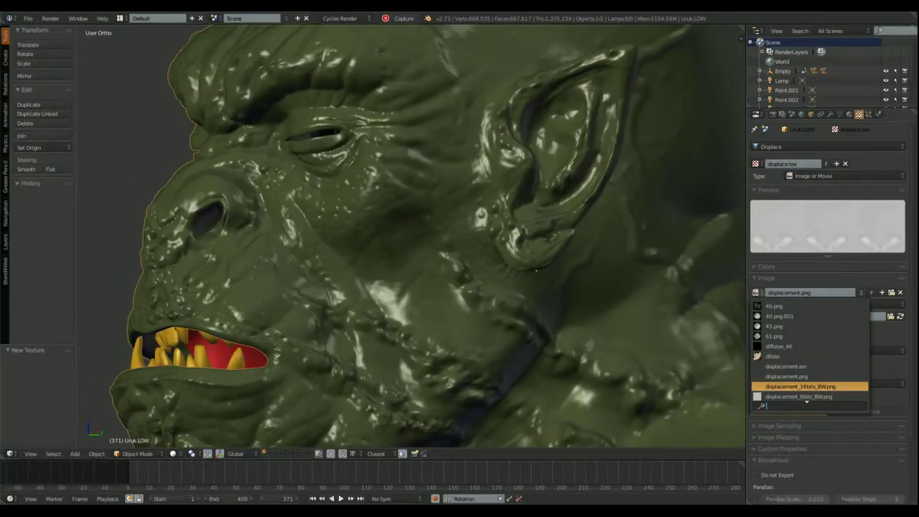
{"action": "left_click", "coordinate": [800, 387]}
{"action": "middle_click_drag", "start_coordinate": [431, 201], "coordinate": [555, 203]}
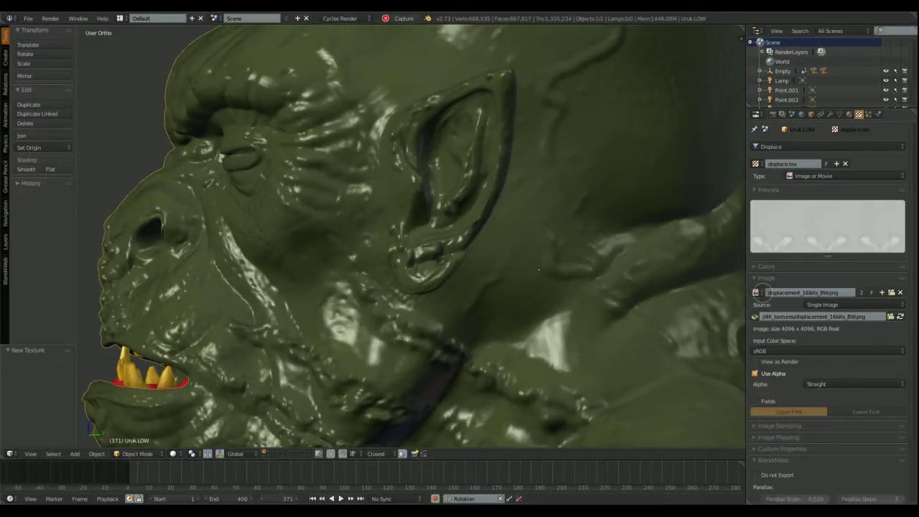
- Assign displacement_8bits_RGB.png to the displacement texture and set the Displace modifier's midlevel to 0.735
{"action": "left_click", "coordinate": [756, 293]}
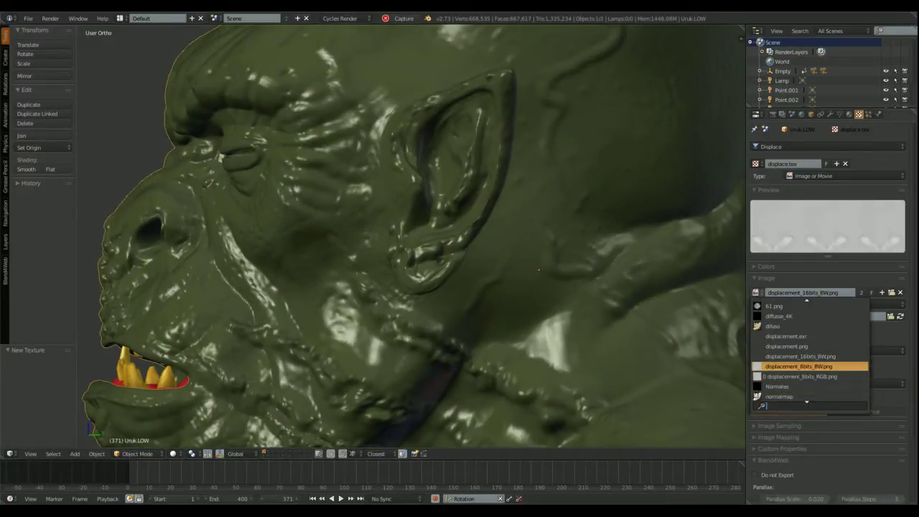
{"action": "left_click", "coordinate": [799, 376]}
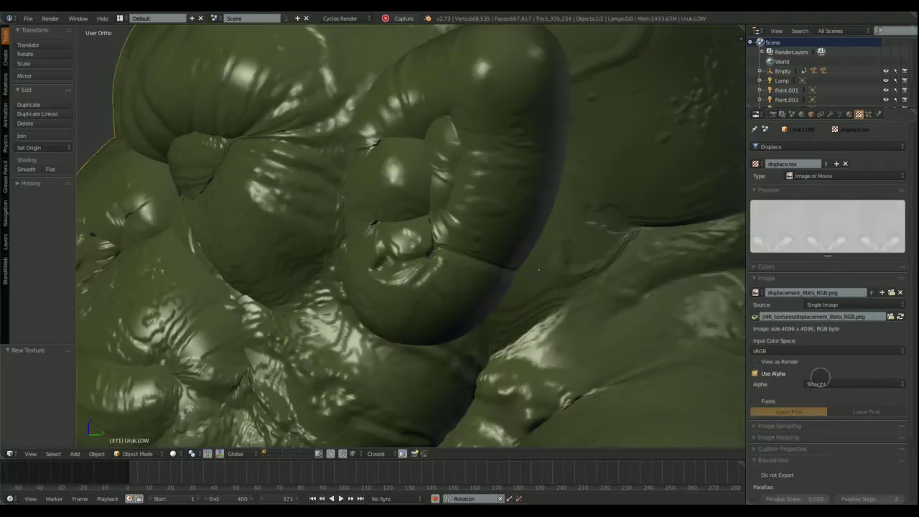
{"action": "middle_click_drag", "start_coordinate": [275, 208], "coordinate": [495, 218]}
{"action": "left_click", "coordinate": [831, 113]}
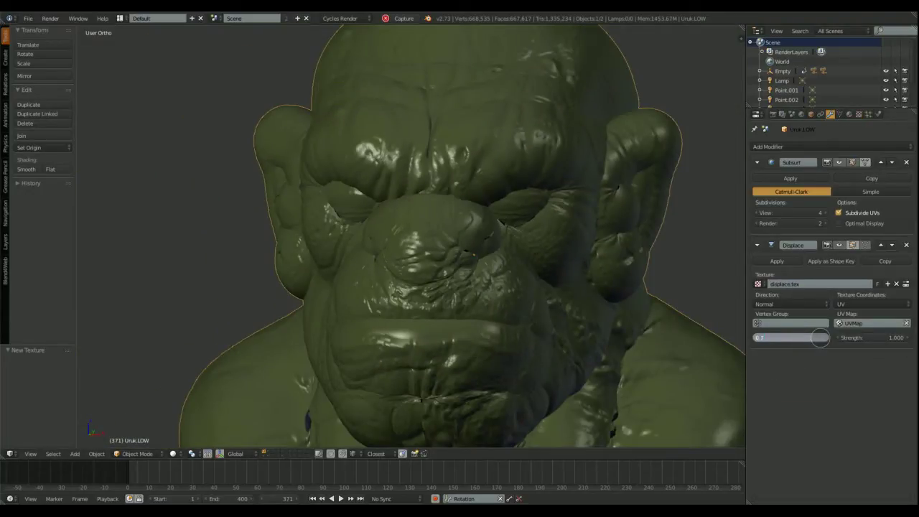
{"action": "key", "text": "Return"}
- Examine the surface detail of the 8-bit displacement up close around the eye, nose and cheek
{"action": "scroll", "coordinate": [567, 226], "scroll_direction": "down", "scroll_amount": 1}
{"action": "middle_click_drag", "start_coordinate": [567, 226], "coordinate": [173, 179]}
{"action": "scroll", "coordinate": [548, 218], "scroll_direction": "down", "scroll_amount": 2}
{"action": "scroll", "coordinate": [465, 241], "scroll_direction": "up", "scroll_amount": 8}
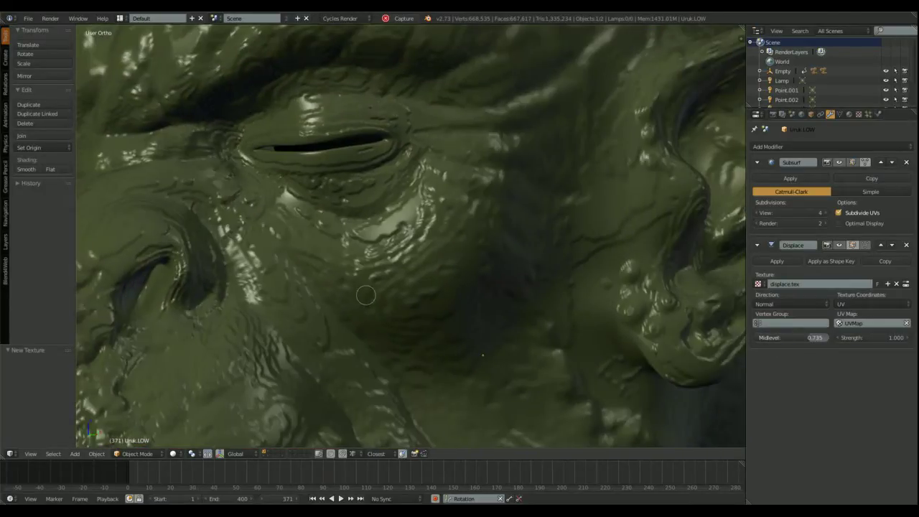
{"action": "middle_click_drag", "start_coordinate": [402, 208], "coordinate": [413, 158]}
{"action": "scroll", "coordinate": [550, 294], "scroll_direction": "down", "scroll_amount": 2}
{"action": "scroll", "coordinate": [537, 199], "scroll_direction": "up", "scroll_amount": 5}
{"action": "scroll", "coordinate": [420, 291], "scroll_direction": "down", "scroll_amount": 4}
{"action": "scroll", "coordinate": [370, 249], "scroll_direction": "up", "scroll_amount": 2}
{"action": "scroll", "coordinate": [421, 264], "scroll_direction": "up", "scroll_amount": 2}
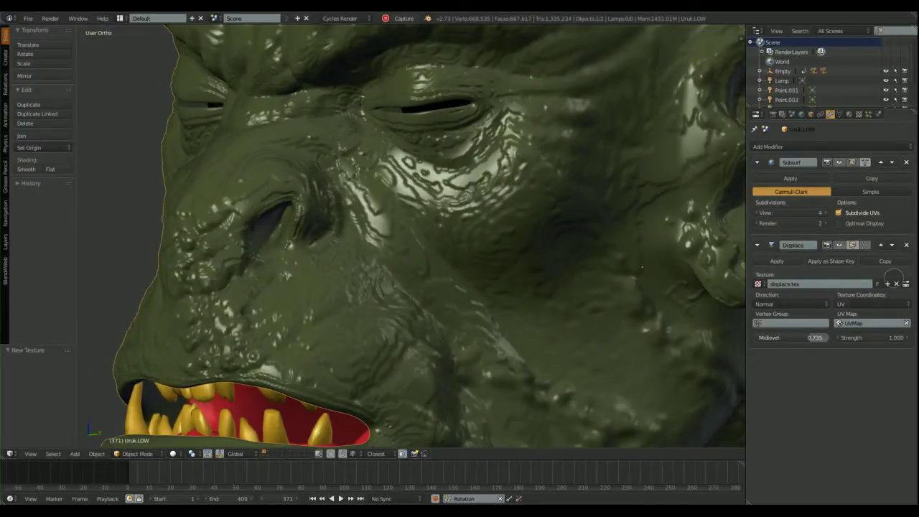
- Reassign displacement_16bits_BW.png as the displacement texture's image and return to the bust's modifier settings
{"action": "left_click", "coordinate": [906, 283]}
{"action": "left_click", "coordinate": [756, 293]}
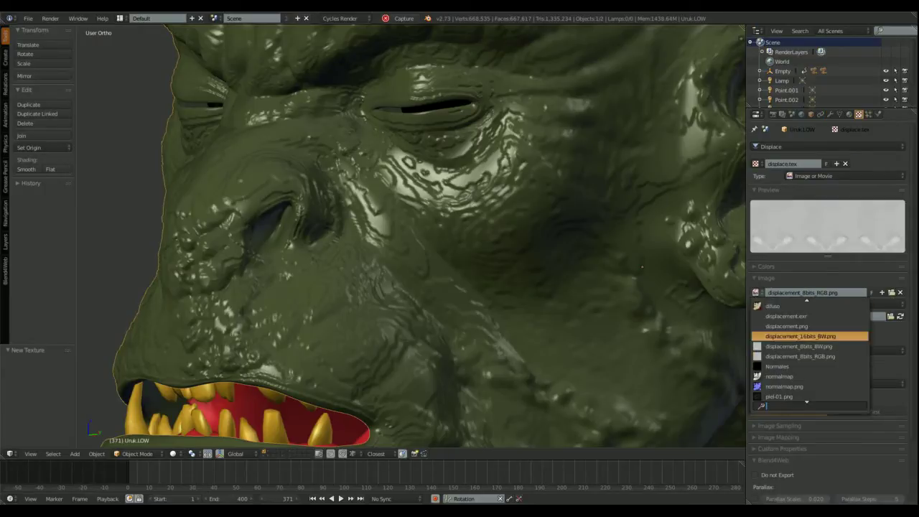
{"action": "left_click", "coordinate": [800, 336]}
{"action": "left_click", "coordinate": [830, 114]}
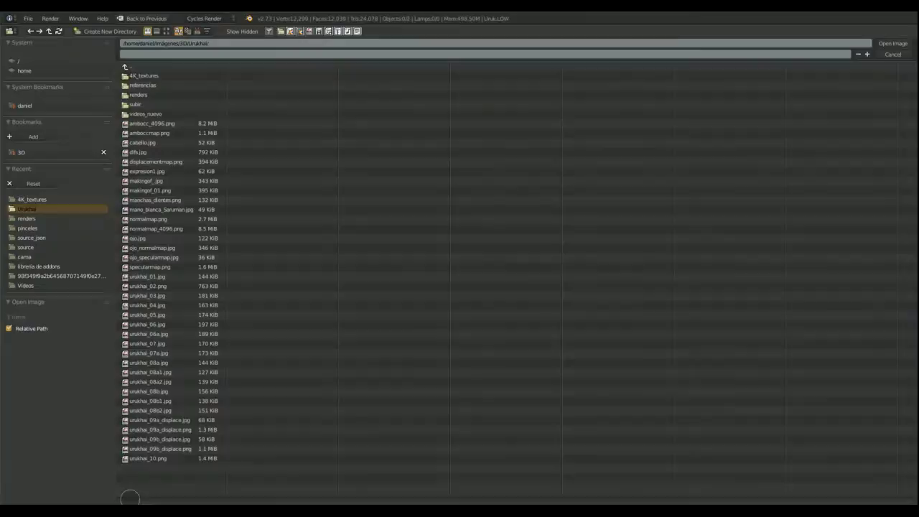
- Load ambient-occlusion_4K.png from the 4K_textures folder into the image editor and rename the image 4K-tex-AO
{"action": "double_click", "coordinate": [149, 75]}
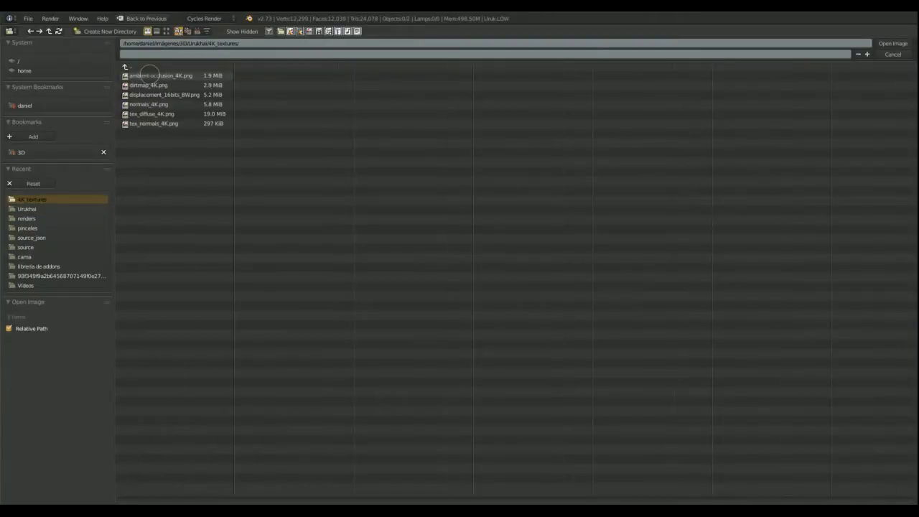
{"action": "left_click", "coordinate": [893, 45]}
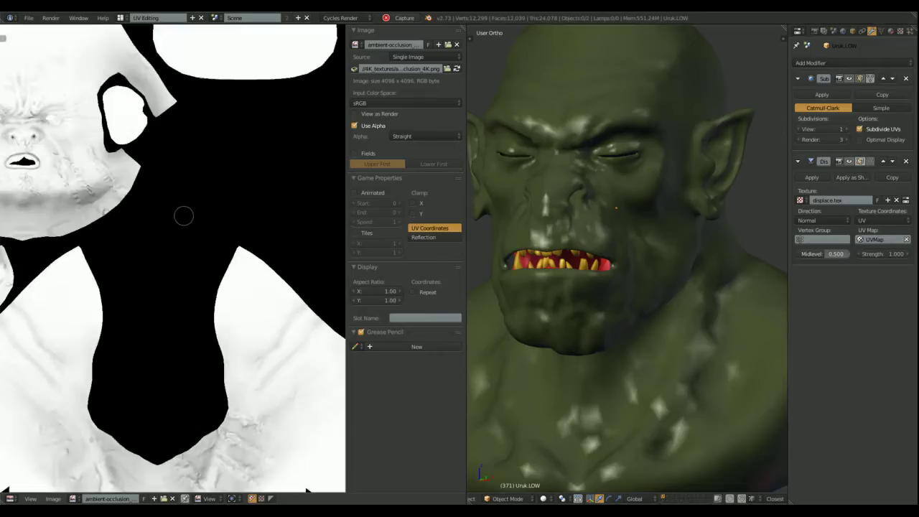
{"action": "scroll", "coordinate": [180, 213], "scroll_direction": "down", "scroll_amount": 3}
{"action": "scroll", "coordinate": [165, 229], "scroll_direction": "up", "scroll_amount": 3}
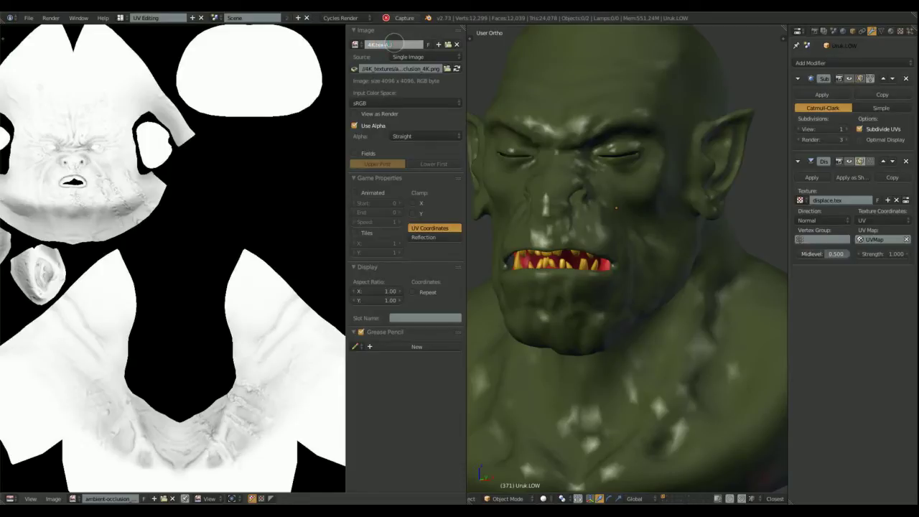
{"action": "scroll", "coordinate": [186, 174], "scroll_direction": "up", "scroll_amount": 5}
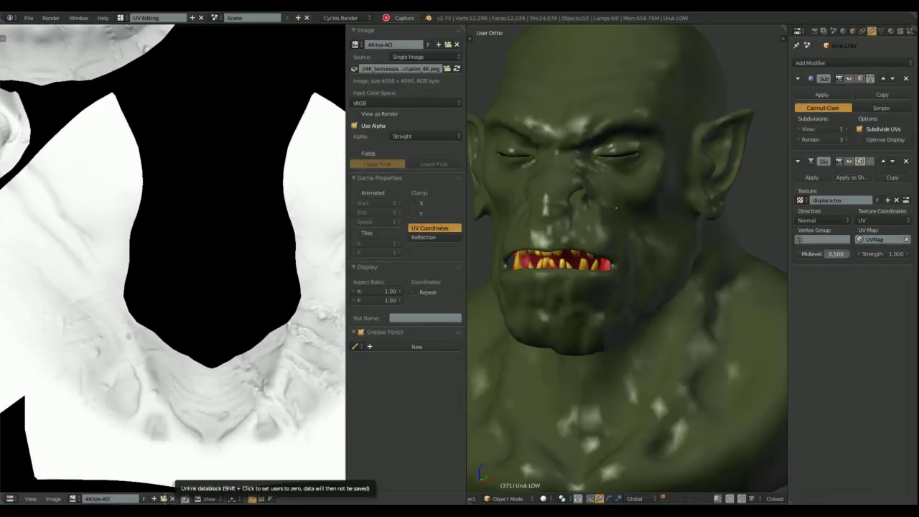
- Unlink the ambient occlusion image from the editor, load dirtmap_4K.png and rename it 4K-tex-dirt
{"action": "left_click", "coordinate": [172, 498]}
{"action": "left_click", "coordinate": [125, 498]}
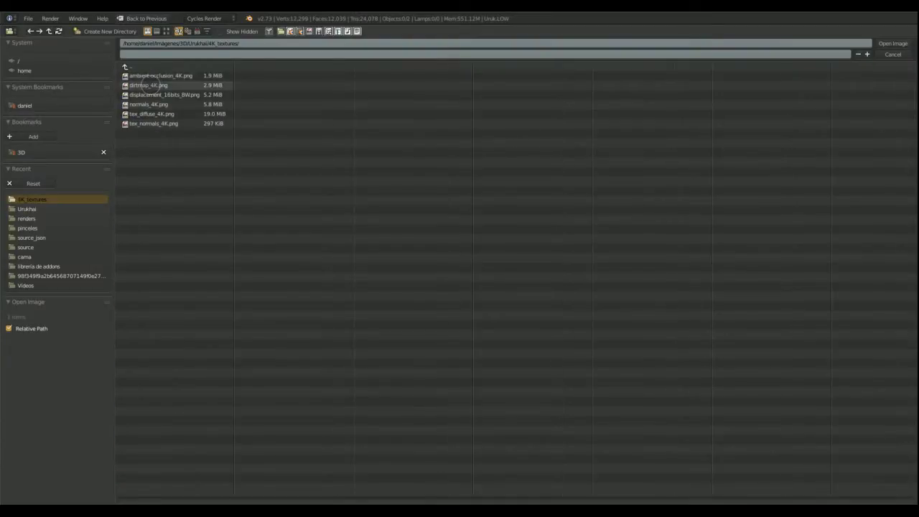
{"action": "left_click", "coordinate": [893, 44]}
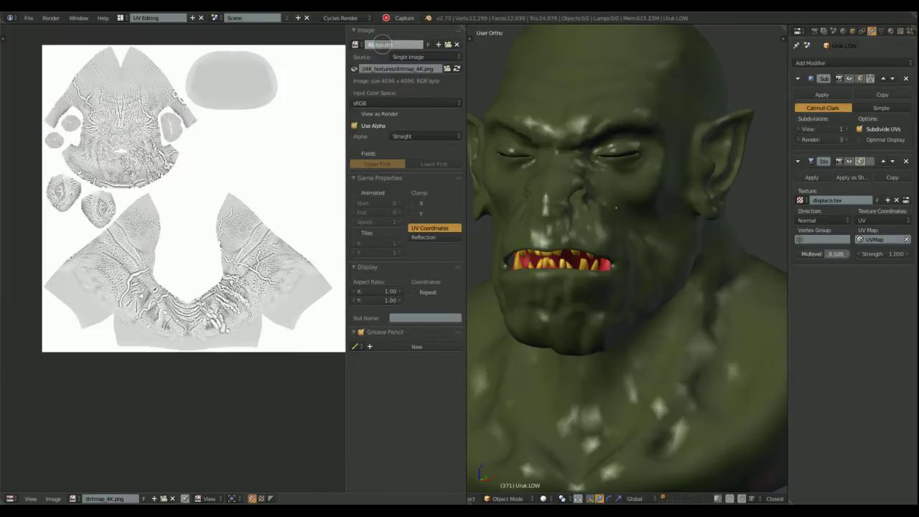
{"action": "scroll", "coordinate": [240, 346], "scroll_direction": "up", "scroll_amount": 6}
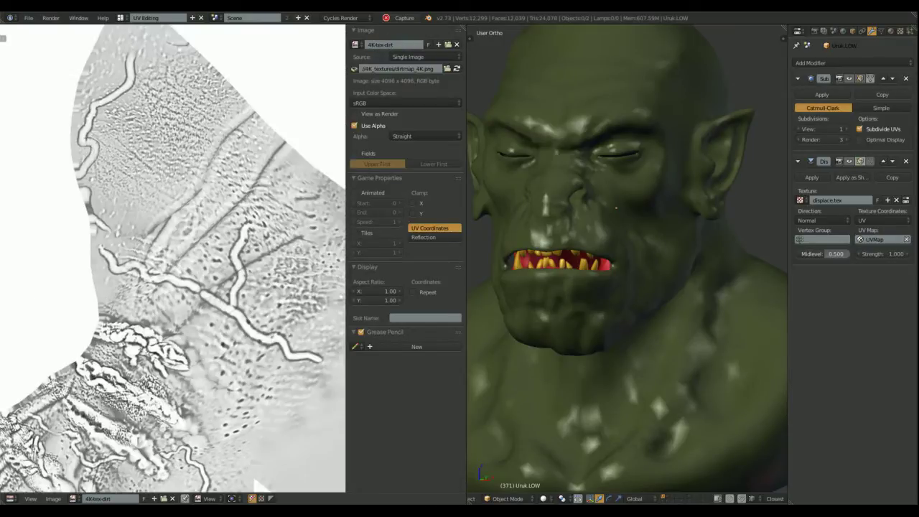
{"action": "scroll", "coordinate": [239, 345], "scroll_direction": "down", "scroll_amount": 6}
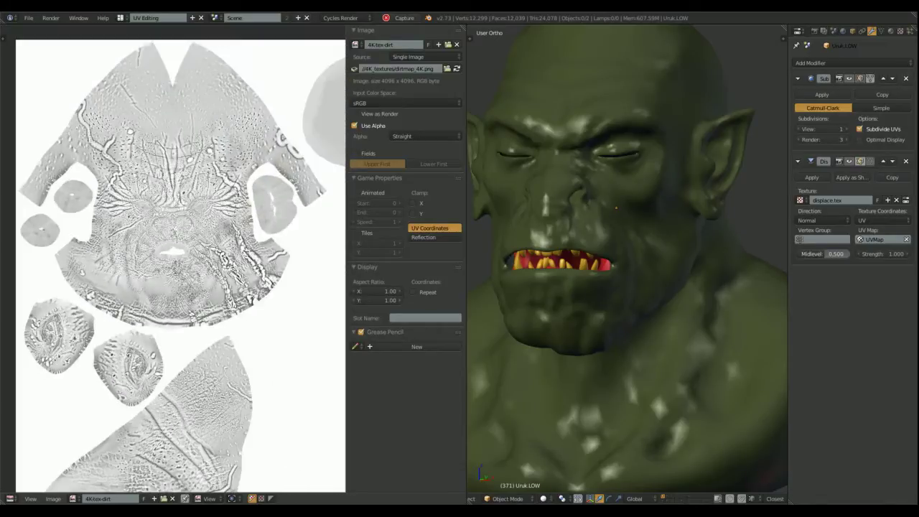
- Unlink the dirt map from the editor, load normals_4K.png and rename it 4K-tex-normals
{"action": "left_click", "coordinate": [172, 498]}
{"action": "left_click", "coordinate": [124, 498]}
{"action": "left_click", "coordinate": [164, 75]}
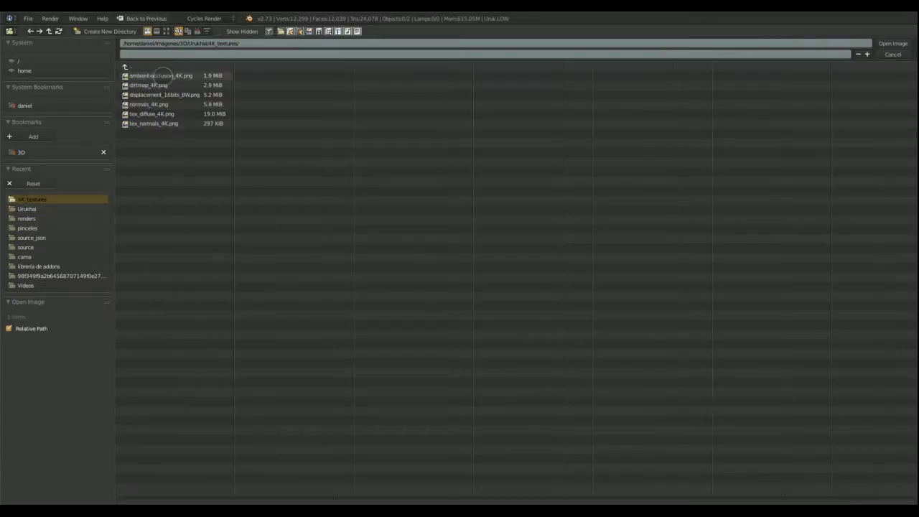
{"action": "left_click", "coordinate": [893, 43]}
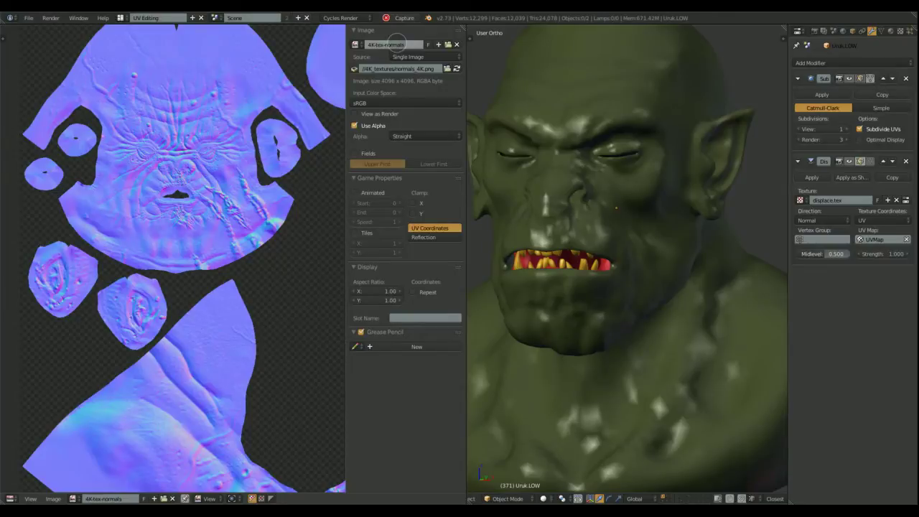
{"action": "middle_click_drag", "start_coordinate": [263, 394], "coordinate": [305, 119]}
{"action": "scroll", "coordinate": [265, 303], "scroll_direction": "up", "scroll_amount": 5}
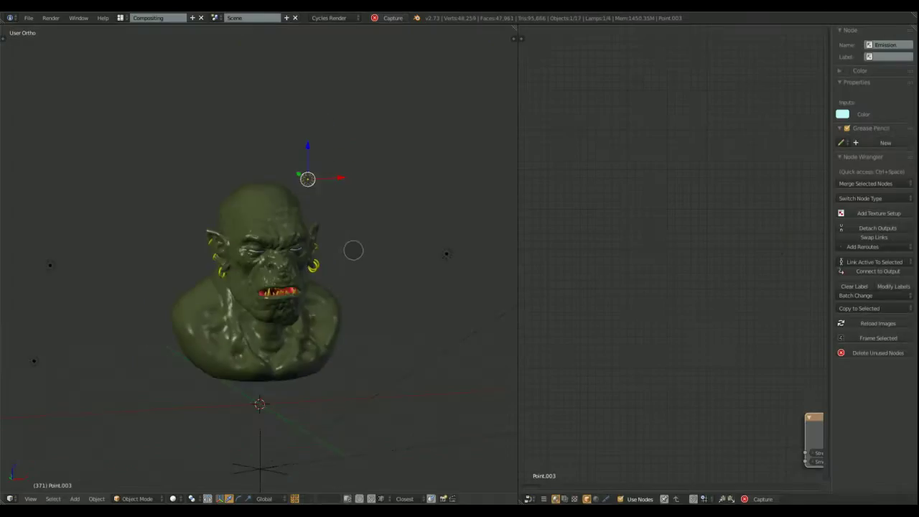
- Edit the Light Falloff strength of the Point.003 light and set the Lamp's strength to 700
{"action": "scroll", "coordinate": [719, 304], "scroll_direction": "up", "scroll_amount": 5}
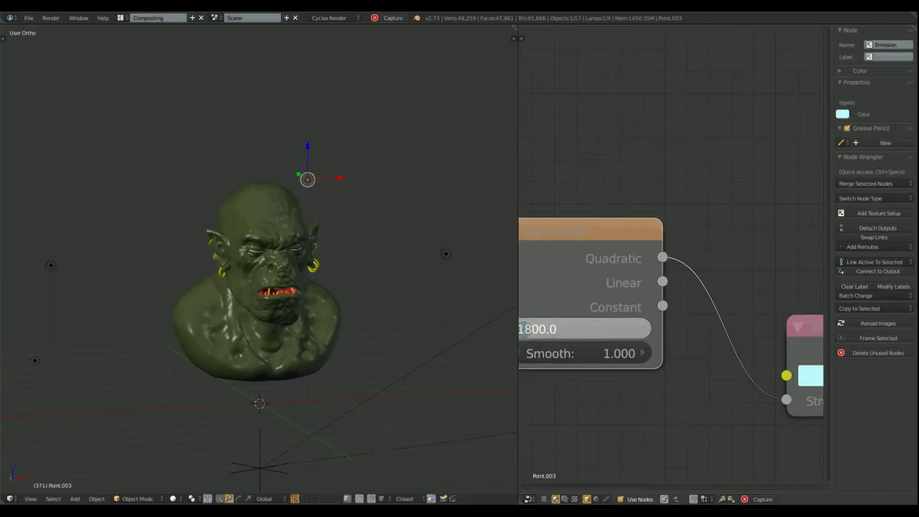
{"action": "key", "text": "Return"}
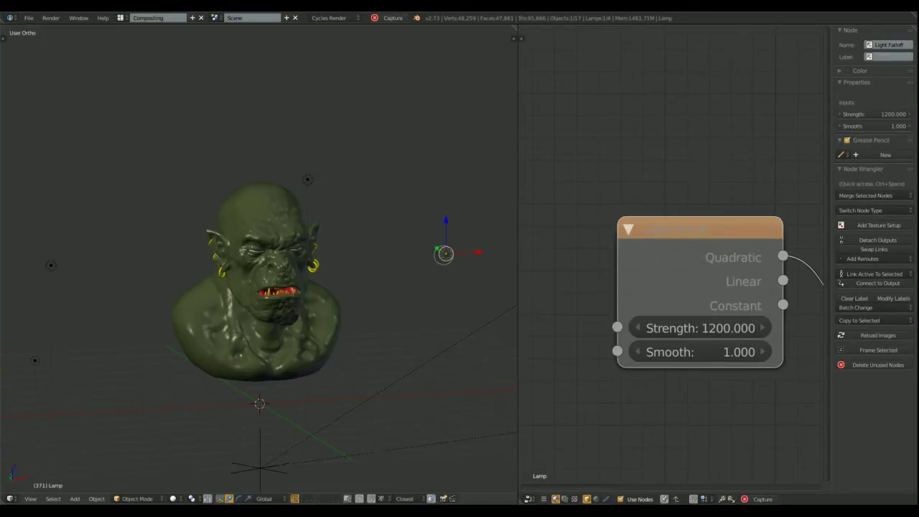
{"action": "left_click", "coordinate": [695, 332]}
{"action": "type", "text": "700"}
{"action": "key", "text": "Return"}
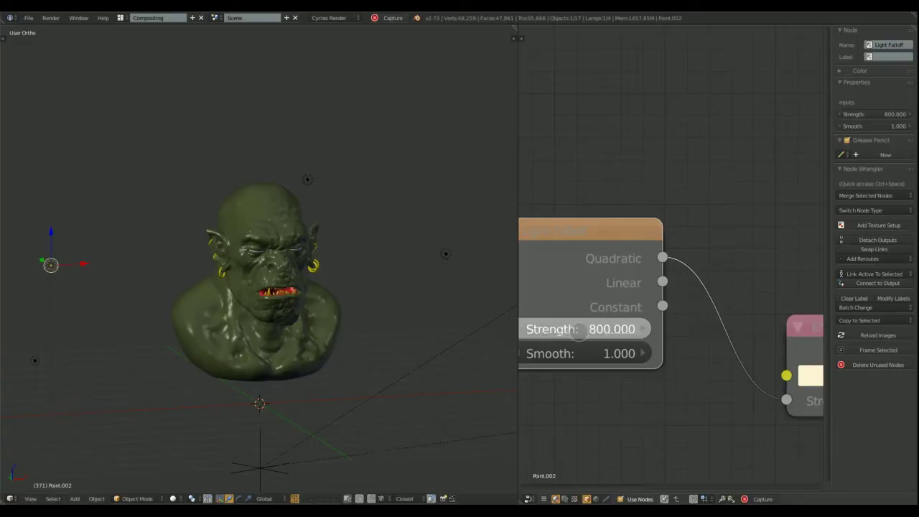
- Set the Light Falloff strength of the Point.002 light to 400
{"action": "left_click", "coordinate": [579, 331]}
{"action": "type", "text": "400"}
{"action": "key", "text": "Return"}
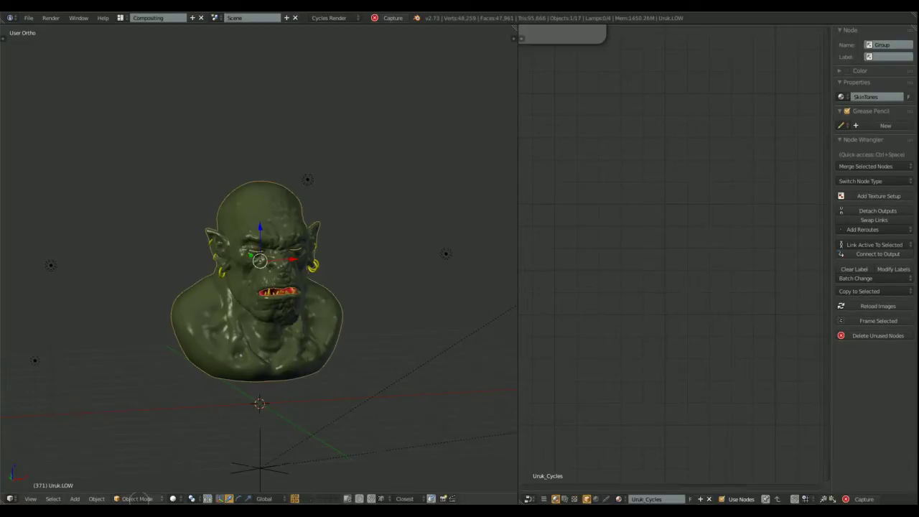
- Switch the 3D view to Rendered shading and frame the orc bust closely at an angle
{"action": "mouse_move", "coordinate": [176, 498]}
{"action": "left_click", "coordinate": [192, 422]}
{"action": "middle_click_drag", "start_coordinate": [400, 289], "coordinate": [327, 289]}
{"action": "scroll", "coordinate": [401, 289], "scroll_direction": "up", "scroll_amount": 4}
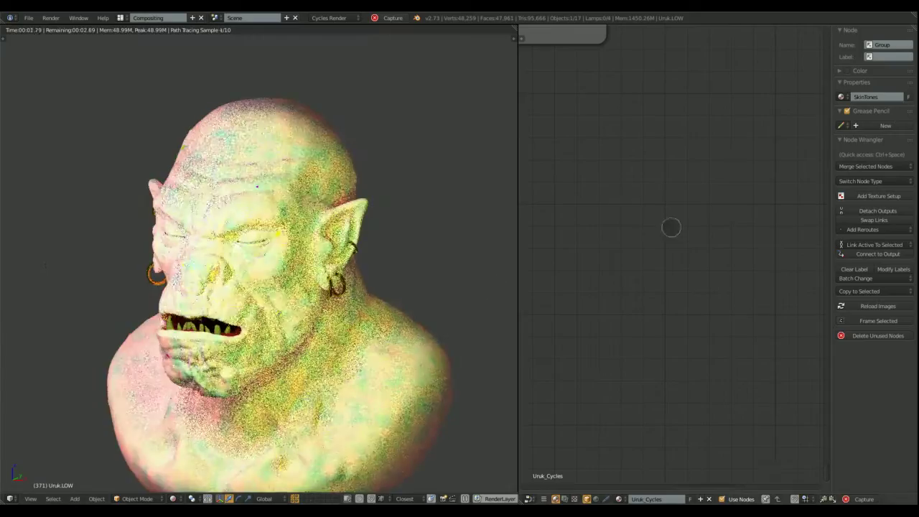
- Add a MixRGB node below the SkinTones group in the Uruk_Cycles material
{"action": "scroll", "coordinate": [671, 228], "scroll_direction": "down", "scroll_amount": 4}
{"action": "scroll", "coordinate": [741, 300], "scroll_direction": "down", "scroll_amount": 1}
{"action": "middle_click_drag", "start_coordinate": [551, 242], "coordinate": [652, 304]}
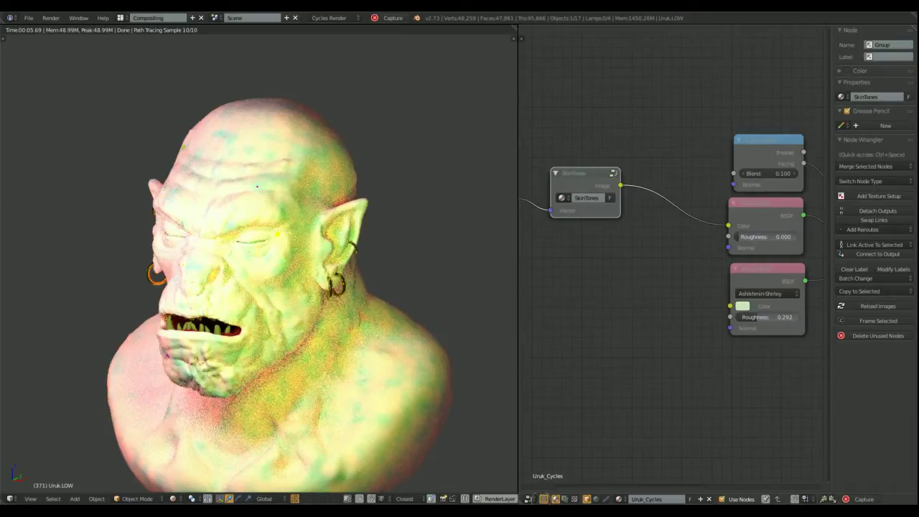
{"action": "mouse_move", "coordinate": [615, 421]}
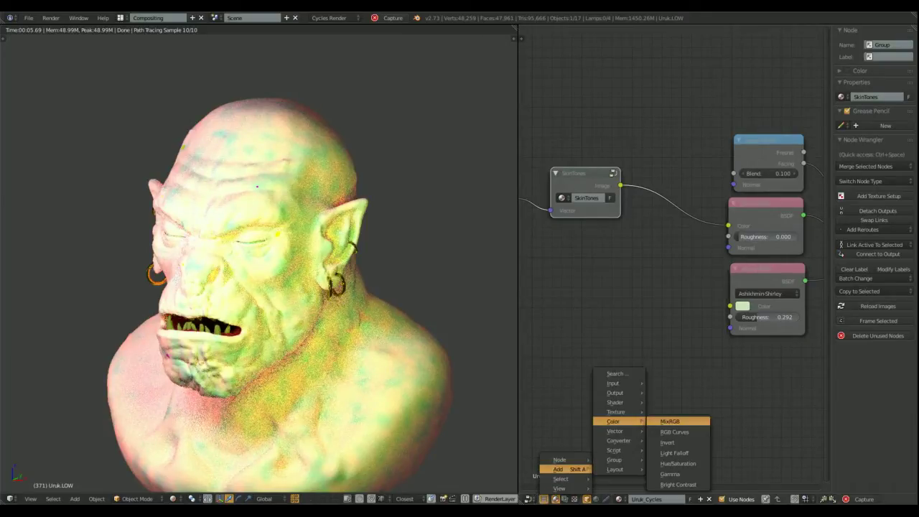
{"action": "left_click", "coordinate": [675, 421]}
{"action": "left_click", "coordinate": [666, 270]}
- Set the new MixRGB node's blend mode to Multiply with a factor of 1.000
{"action": "left_click", "coordinate": [666, 260]}
{"action": "left_click", "coordinate": [666, 225]}
{"action": "left_click_drag", "start_coordinate": [666, 283], "coordinate": [700, 283]}
- Tint the Multiply node's Color1 light orange and insert the node between the SkinTones group and the Diffuse shader
{"action": "left_click", "coordinate": [645, 295]}
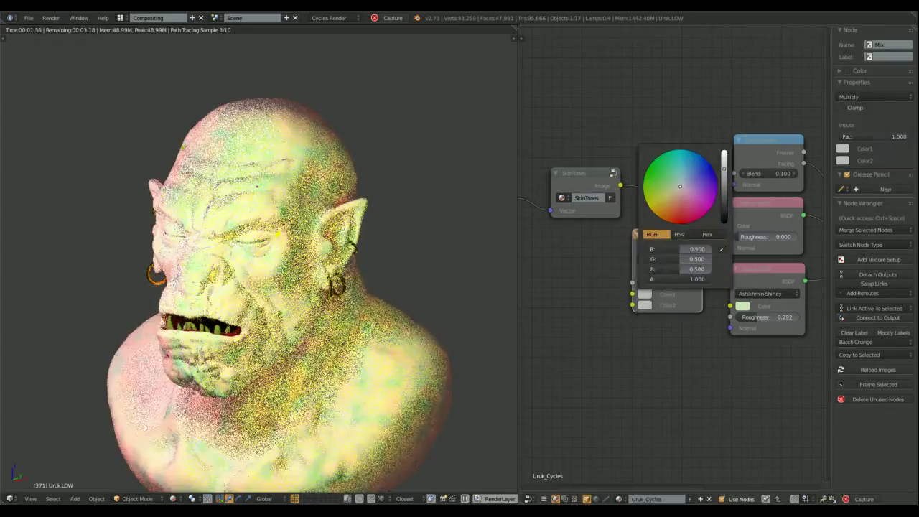
{"action": "left_click", "coordinate": [669, 200]}
{"action": "left_click_drag", "start_coordinate": [667, 236], "coordinate": [671, 187]}
{"action": "left_click_drag", "start_coordinate": [636, 245], "coordinate": [636, 255]}
{"action": "left_click_drag", "start_coordinate": [670, 186], "coordinate": [677, 165]}
{"action": "left_click_drag", "start_coordinate": [592, 183], "coordinate": [574, 211]}
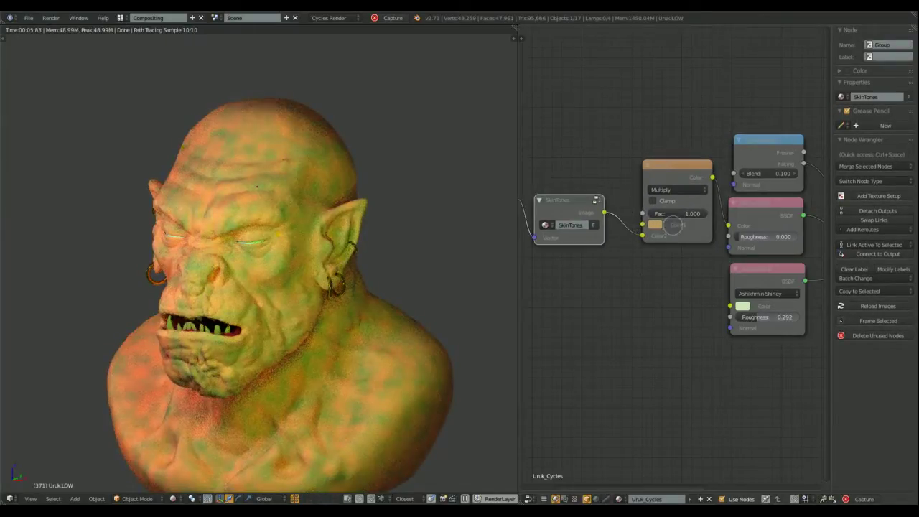
{"action": "middle_click_drag", "start_coordinate": [263, 302], "coordinate": [332, 328]}
{"action": "scroll", "coordinate": [332, 328], "scroll_direction": "up", "scroll_amount": 2}
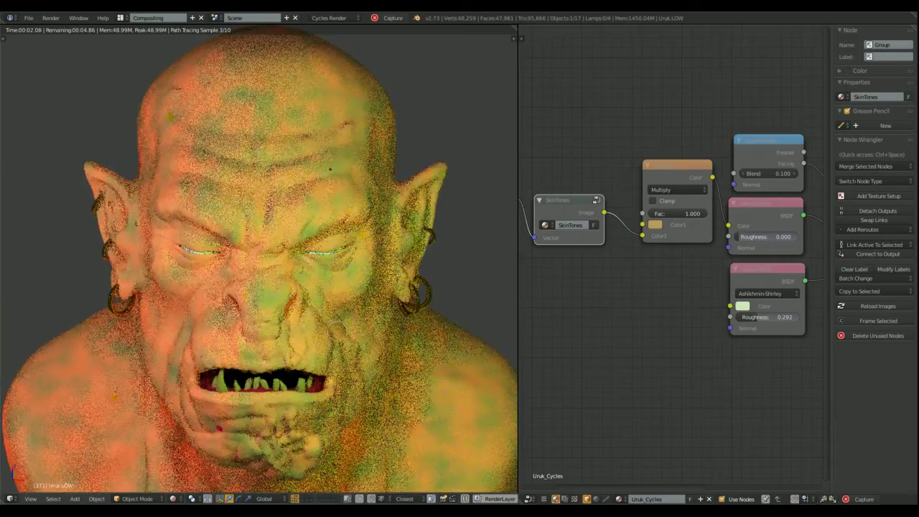
{"action": "middle_click_drag", "start_coordinate": [392, 300], "coordinate": [379, 267]}
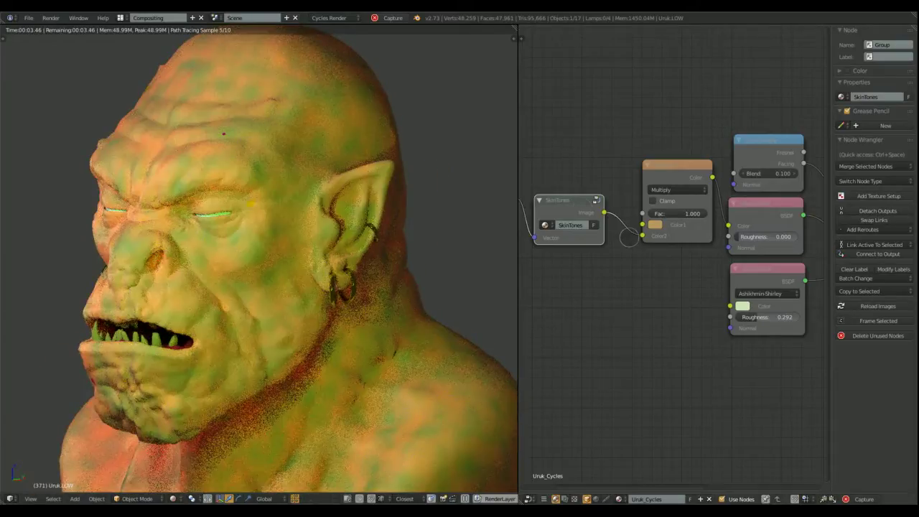
- Inside the SkinTones group, set the noise texture's Scale to 6.5
{"action": "key", "text": "Tab"}
{"action": "scroll", "coordinate": [641, 283], "scroll_direction": "up", "scroll_amount": 4}
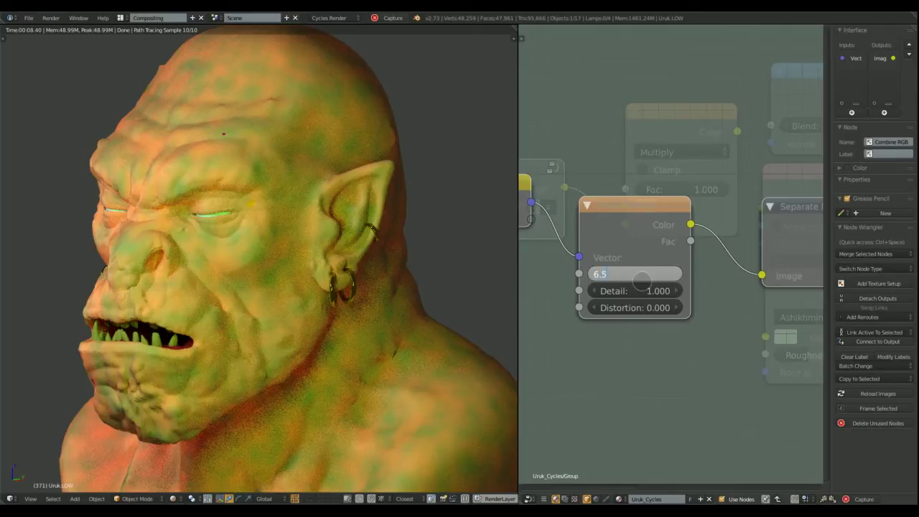
{"action": "left_click", "coordinate": [641, 282]}
{"action": "type", "text": "6.5"}
{"action": "key", "text": "Return"}
{"action": "middle_click_drag", "start_coordinate": [272, 273], "coordinate": [309, 330]}
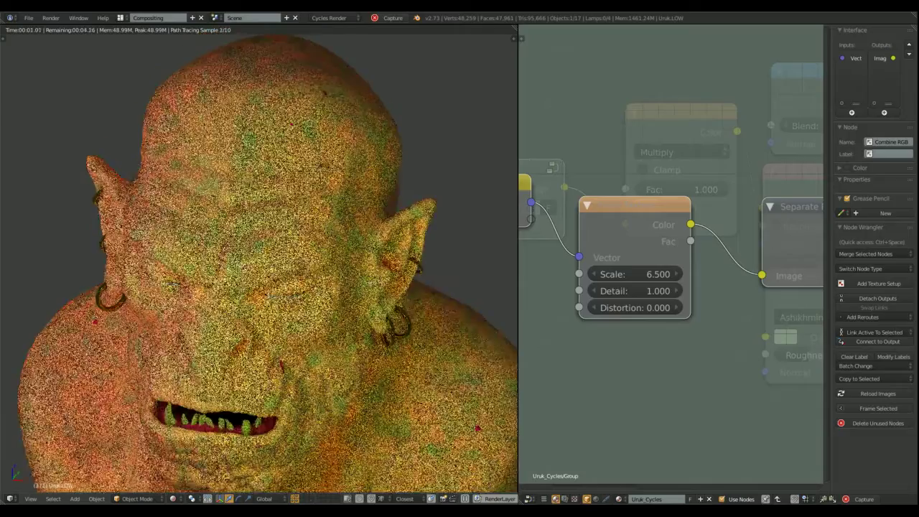
- Expose the noise texture's Scale, Detail and Distortion as inputs of the SkinTones group, and leave the group
{"action": "middle_click_drag", "start_coordinate": [561, 345], "coordinate": [646, 307]}
{"action": "left_click_drag", "start_coordinate": [615, 182], "coordinate": [663, 236]}
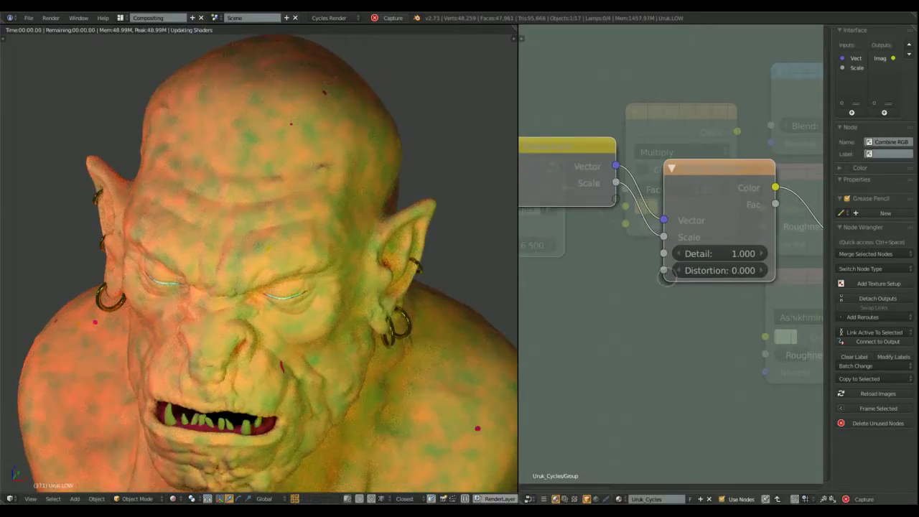
{"action": "left_click_drag", "start_coordinate": [615, 199], "coordinate": [663, 253]}
{"action": "left_click_drag", "start_coordinate": [615, 215], "coordinate": [663, 270]}
{"action": "scroll", "coordinate": [706, 355], "scroll_direction": "down", "scroll_amount": 6}
{"action": "mouse_move", "coordinate": [706, 354]}
{"action": "middle_mouse_down"}
{"action": "mouse_move", "coordinate": [579, 352]}
{"action": "mouse_move", "coordinate": [719, 346]}
{"action": "middle_mouse_up"}
{"action": "middle_click_drag", "start_coordinate": [526, 388], "coordinate": [669, 354]}
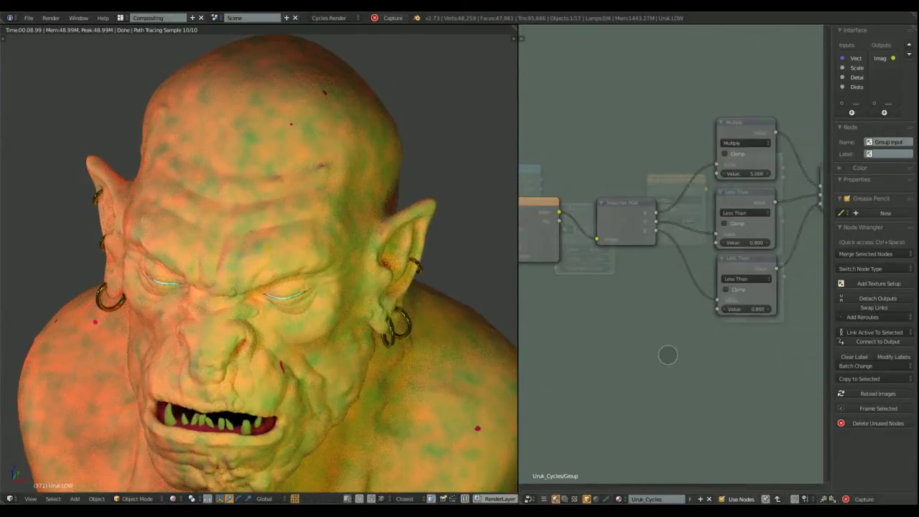
{"action": "middle_click_drag", "start_coordinate": [539, 341], "coordinate": [652, 349]}
{"action": "scroll", "coordinate": [711, 306], "scroll_direction": "up", "scroll_amount": 6}
{"action": "key", "text": "Tab"}
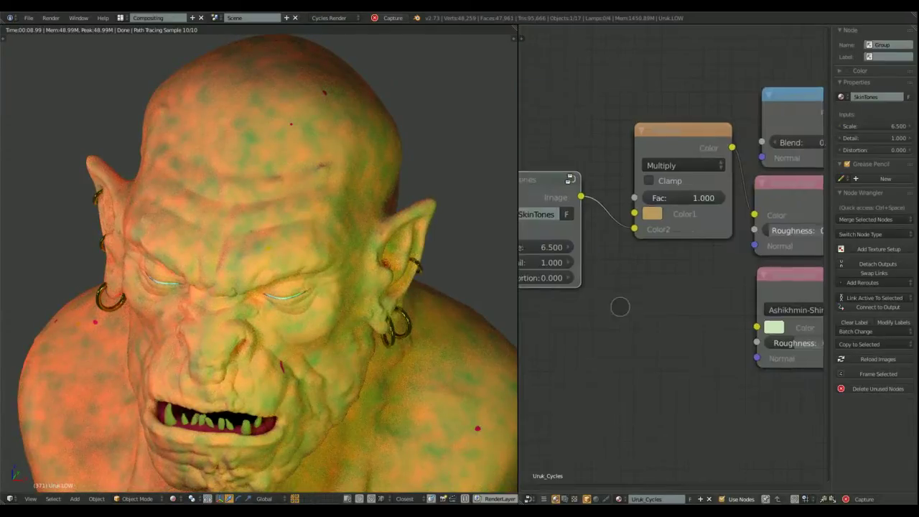
- Move the Texture Coordinate node further away from the SkinTones group
{"action": "middle_click_drag", "start_coordinate": [532, 176], "coordinate": [645, 151]}
{"action": "middle_click_drag", "start_coordinate": [673, 305], "coordinate": [723, 309]}
{"action": "scroll", "coordinate": [724, 309], "scroll_direction": "up", "scroll_amount": 1}
{"action": "scroll", "coordinate": [724, 310], "scroll_direction": "down", "scroll_amount": 8}
{"action": "left_click_drag", "start_coordinate": [636, 213], "coordinate": [607, 236]}
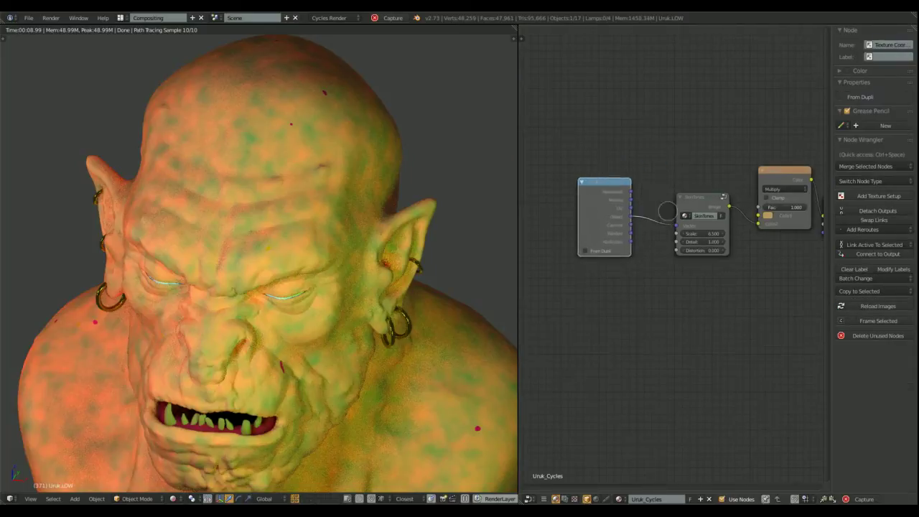
{"action": "middle_click_drag", "start_coordinate": [754, 281], "coordinate": [696, 280]}
{"action": "scroll", "coordinate": [696, 279], "scroll_direction": "up", "scroll_amount": 7}
{"action": "middle_click_drag", "start_coordinate": [316, 320], "coordinate": [397, 262]}
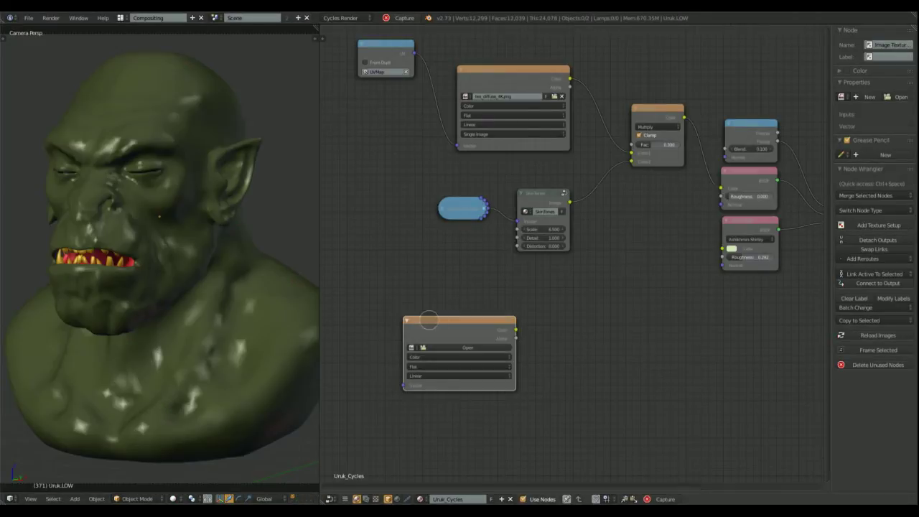
- Place the empty Image Texture node beside the Texture Coordinate node and duplicate it twice, stacking the copies below it
{"action": "left_click_drag", "start_coordinate": [439, 321], "coordinate": [394, 257]}
{"action": "scroll", "coordinate": [445, 310], "scroll_direction": "up", "scroll_amount": 3}
{"action": "middle_click_drag", "start_coordinate": [447, 311], "coordinate": [551, 284]}
{"action": "left_click_drag", "start_coordinate": [496, 218], "coordinate": [428, 172]}
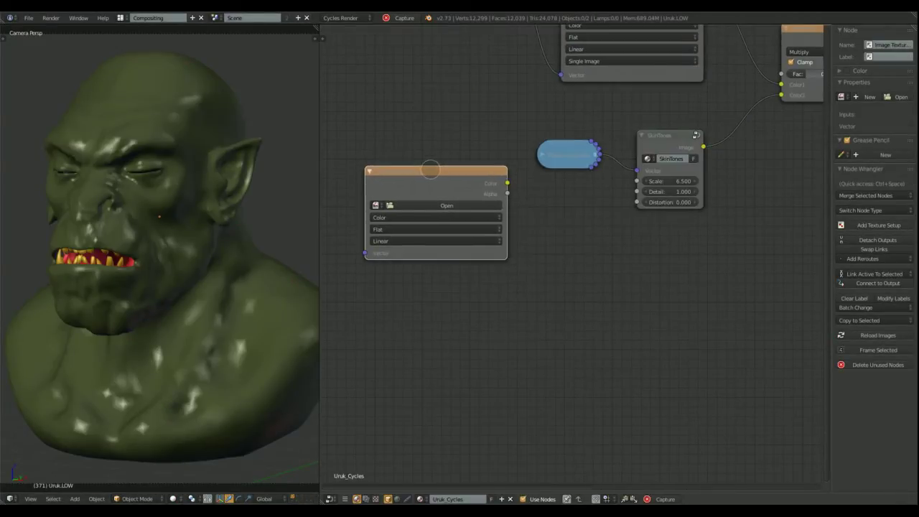
{"action": "key", "text": "shift+d"}
{"action": "left_click", "coordinate": [430, 269]}
{"action": "key", "text": "shift+d"}
{"action": "left_click", "coordinate": [428, 368]}
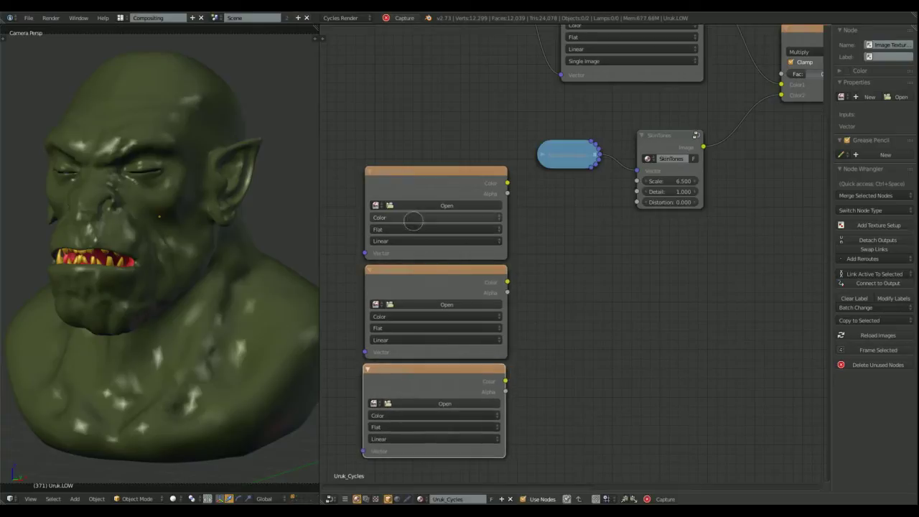
- Assign the images 4K-tex-AO, 4K-tex-dirt and 4K-tex-normals to the three stacked Image Texture nodes
{"action": "left_click", "coordinate": [375, 206]}
{"action": "type", "text": "tex"}
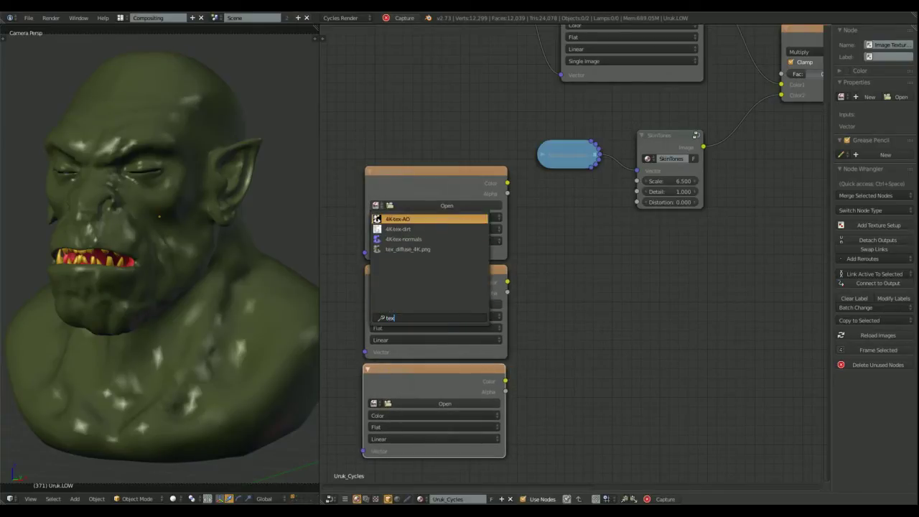
{"action": "key", "text": "Return"}
{"action": "left_click", "coordinate": [375, 305]}
{"action": "key", "text": "Return"}
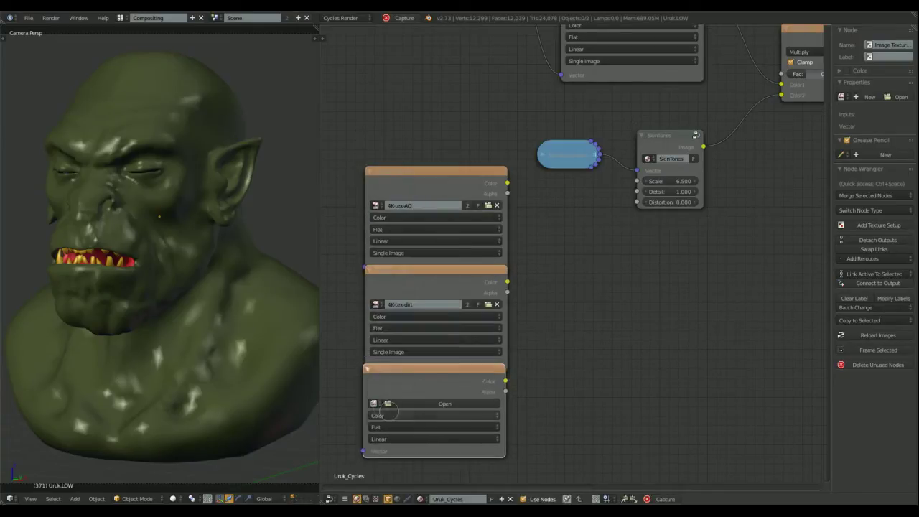
{"action": "left_click", "coordinate": [374, 403]}
{"action": "type", "text": "tex"}
{"action": "key", "text": "Down"}
{"action": "key", "text": "Down"}
{"action": "key", "text": "Return"}
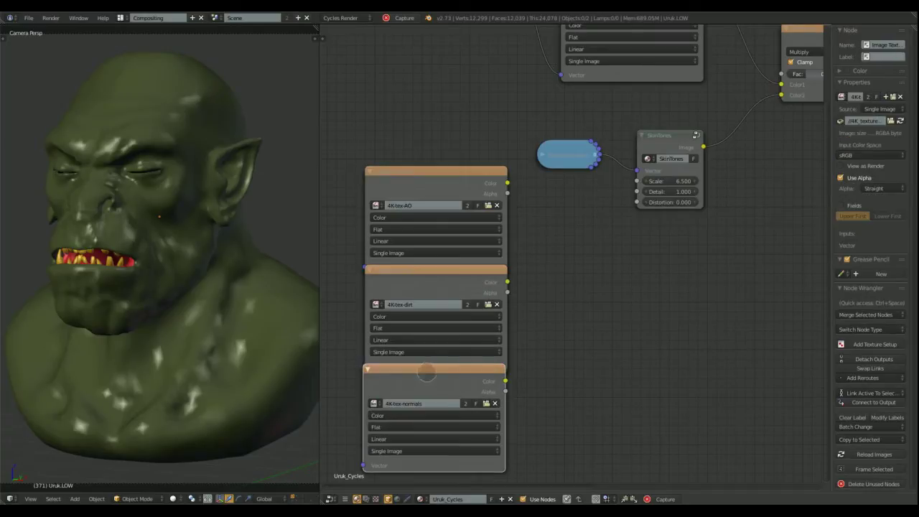
- Move the 4K-tex-normals node below the SkinTones group and switch the 3D view to Rendered shading
{"action": "left_click_drag", "start_coordinate": [426, 372], "coordinate": [603, 355]}
{"action": "scroll", "coordinate": [743, 248], "scroll_direction": "down", "scroll_amount": 1}
{"action": "middle_click_drag", "start_coordinate": [743, 248], "coordinate": [656, 318]}
{"action": "left_click", "coordinate": [172, 498]}
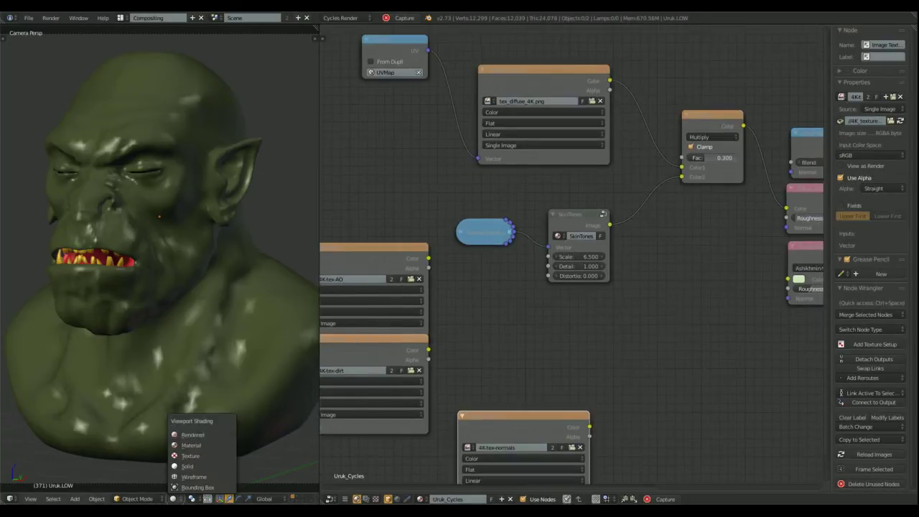
{"action": "left_click", "coordinate": [192, 434]}
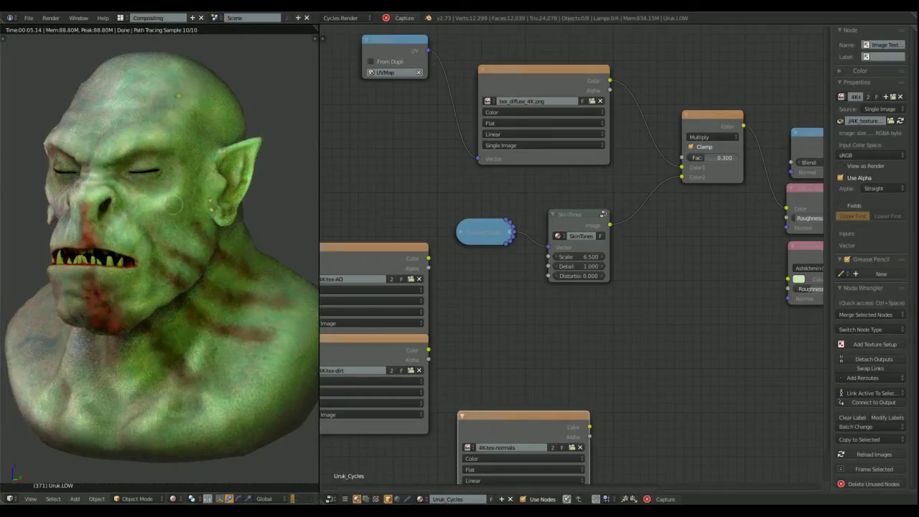
- Move the 4K-tex-normals node closer to SkinTones and add a Normal Map node beside it, using UVMap in tangent space
{"action": "middle_click_drag", "start_coordinate": [654, 400], "coordinate": [616, 322]}
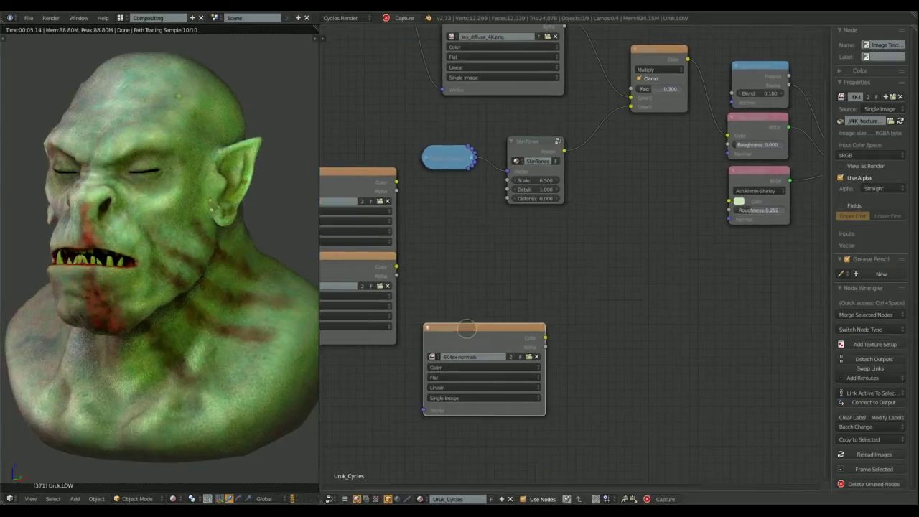
{"action": "left_click_drag", "start_coordinate": [472, 332], "coordinate": [488, 286]}
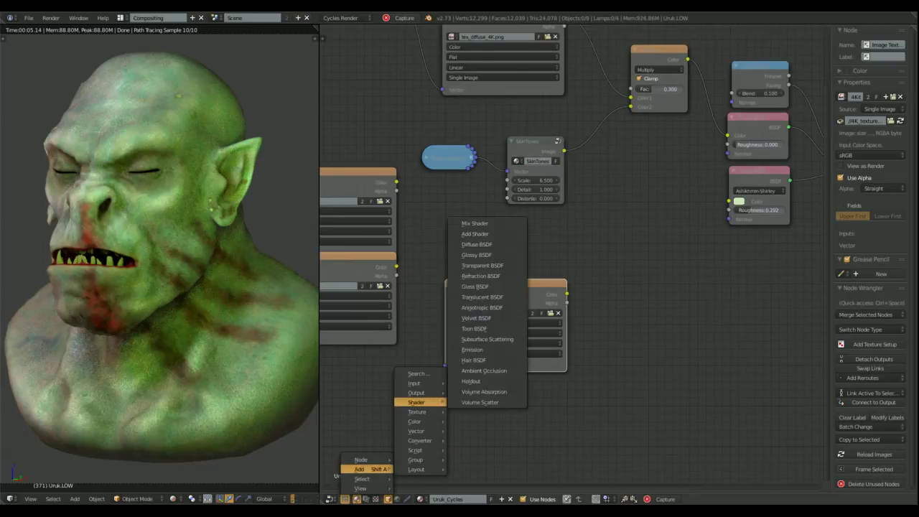
{"action": "mouse_move", "coordinate": [419, 431]}
{"action": "left_click", "coordinate": [482, 450]}
{"action": "left_click", "coordinate": [610, 285]}
{"action": "left_click", "coordinate": [632, 318]}
{"action": "left_click", "coordinate": [623, 330]}
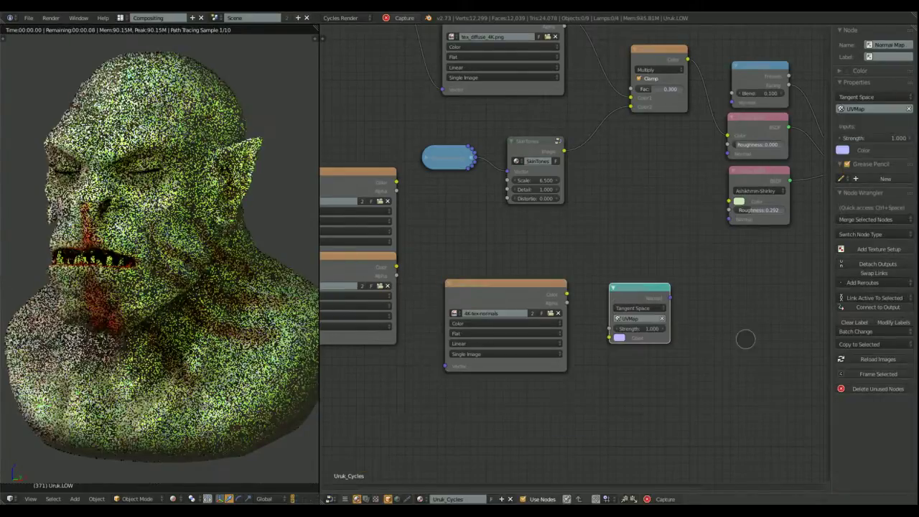
- Set 4K-tex-normals to Non-Color Data and connect it through the Normal Map node to the normals of both BSDF shaders
{"action": "middle_click_drag", "start_coordinate": [745, 338], "coordinate": [713, 346]}
{"action": "left_click_drag", "start_coordinate": [559, 330], "coordinate": [571, 284]}
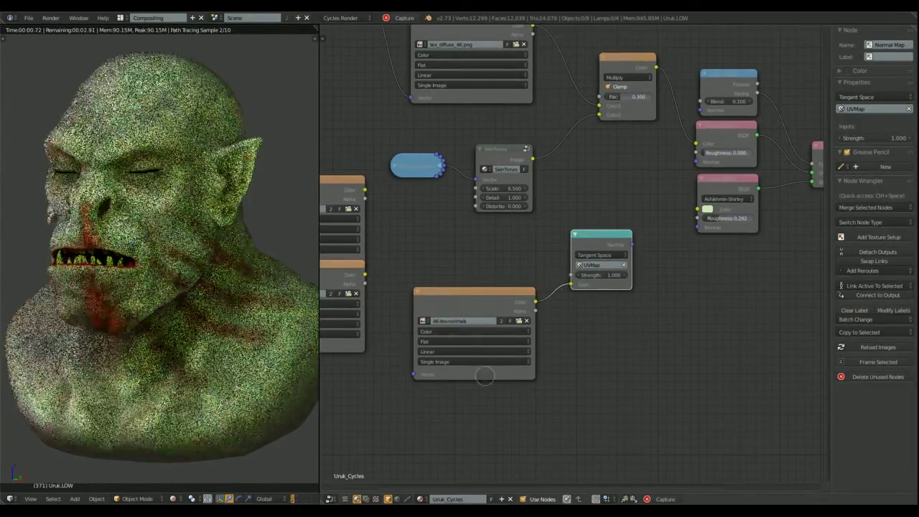
{"action": "left_click", "coordinate": [474, 331]}
{"action": "left_click", "coordinate": [449, 316]}
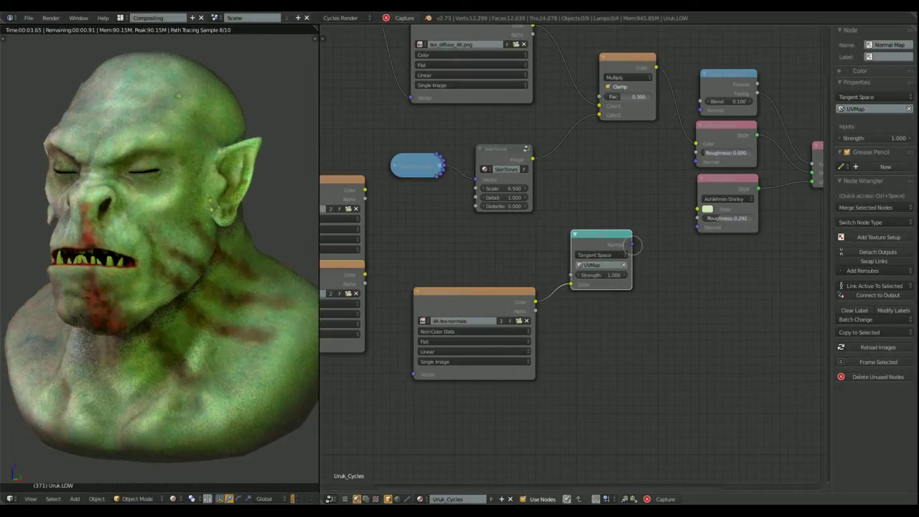
{"action": "left_click_drag", "start_coordinate": [683, 165], "coordinate": [696, 161]}
{"action": "left_click_drag", "start_coordinate": [632, 245], "coordinate": [698, 228]}
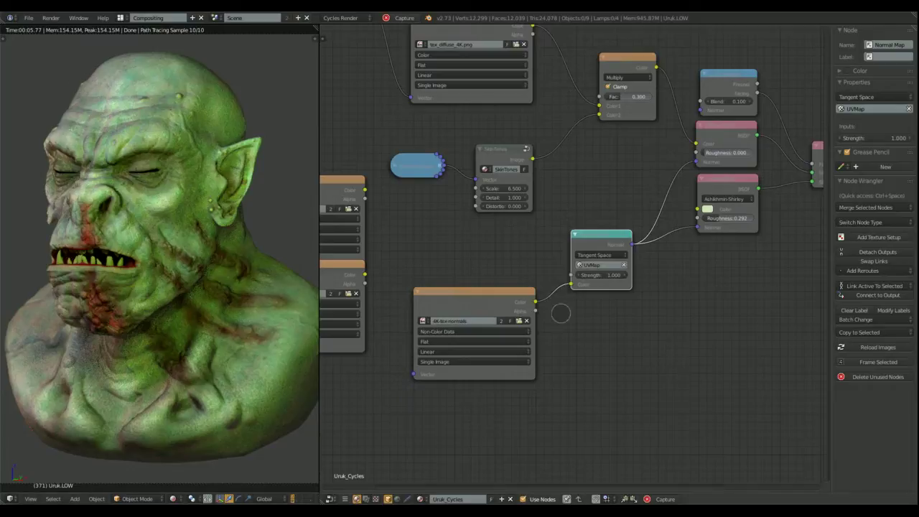
- Move the 4K-tex-AO and 4K-tex-dirt texture nodes above the diffuse texture node
{"action": "scroll", "coordinate": [431, 254], "scroll_direction": "down", "scroll_amount": 1}
{"action": "middle_click_drag", "start_coordinate": [453, 222], "coordinate": [527, 342]}
{"action": "left_click_drag", "start_coordinate": [370, 305], "coordinate": [515, 47]}
{"action": "left_click_drag", "start_coordinate": [395, 385], "coordinate": [402, 202]}
{"action": "scroll", "coordinate": [630, 103], "scroll_direction": "down", "scroll_amount": 3}
{"action": "middle_click_drag", "start_coordinate": [630, 103], "coordinate": [599, 235]}
{"action": "left_click_drag", "start_coordinate": [512, 193], "coordinate": [427, 71]}
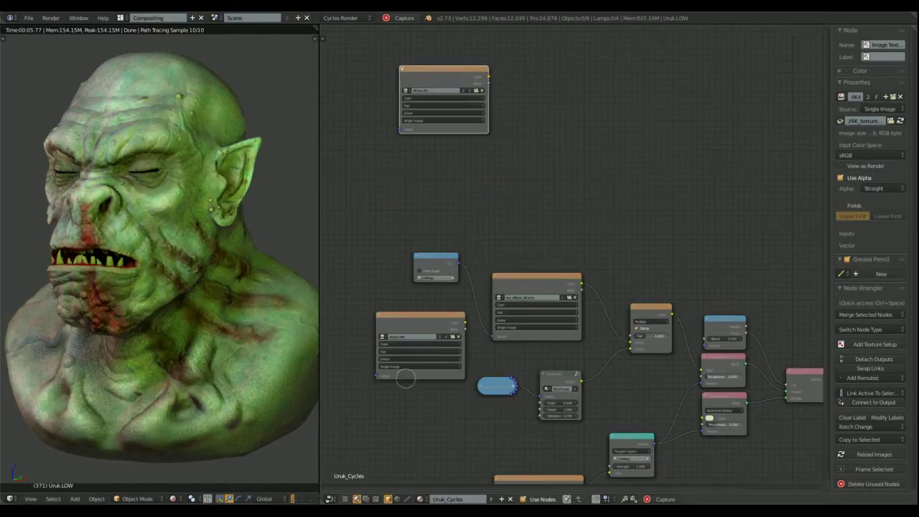
{"action": "left_click_drag", "start_coordinate": [415, 316], "coordinate": [538, 199]}
- Link the UV map to the dirt texture and shift the UV, diffuse, Multiply, SkinTones and coordinate nodes away from the shaders
{"action": "left_click_drag", "start_coordinate": [436, 257], "coordinate": [343, 258]}
{"action": "left_click_drag", "start_coordinate": [534, 275], "coordinate": [500, 259]}
{"action": "scroll", "coordinate": [731, 282], "scroll_direction": "up", "scroll_amount": 1}
{"action": "middle_click_drag", "start_coordinate": [733, 283], "coordinate": [647, 231]}
{"action": "left_click_drag", "start_coordinate": [567, 261], "coordinate": [510, 259]}
{"action": "left_click_drag", "start_coordinate": [474, 334], "coordinate": [435, 305]}
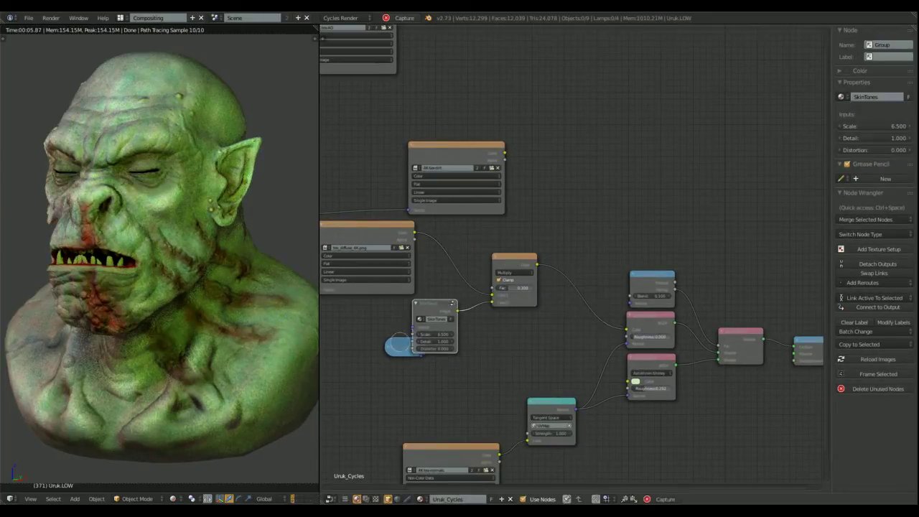
{"action": "left_click_drag", "start_coordinate": [399, 342], "coordinate": [355, 329]}
- Duplicate the Multiply node, insert the copy before the Diffuse shader and connect the 4K-tex-dirt colour to its Color2
{"action": "scroll", "coordinate": [554, 328], "scroll_direction": "up", "scroll_amount": 1}
{"action": "middle_click_drag", "start_coordinate": [563, 326], "coordinate": [510, 328]}
{"action": "left_click", "coordinate": [446, 259]}
{"action": "key", "text": "shift+d"}
{"action": "left_click", "coordinate": [528, 271]}
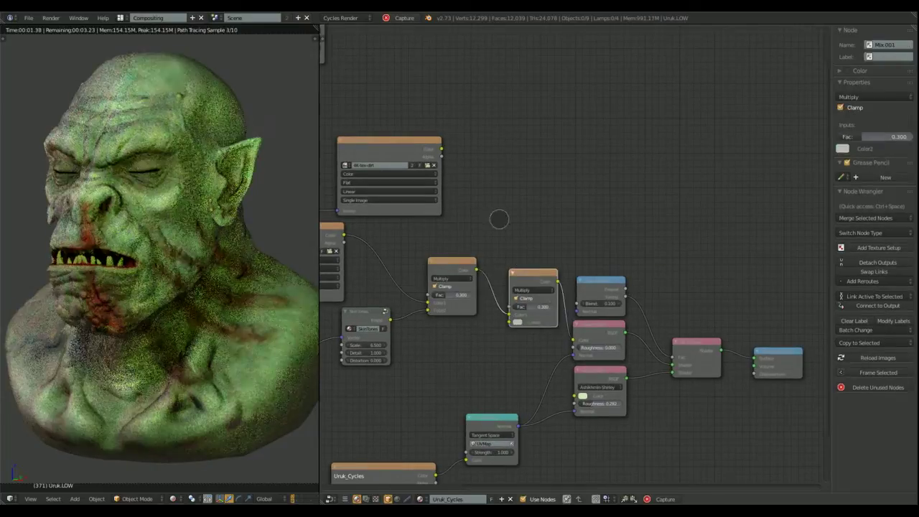
{"action": "middle_click_drag", "start_coordinate": [518, 204], "coordinate": [523, 179]}
{"action": "scroll", "coordinate": [522, 177], "scroll_direction": "up", "scroll_amount": 1}
{"action": "left_click_drag", "start_coordinate": [501, 213], "coordinate": [508, 300]}
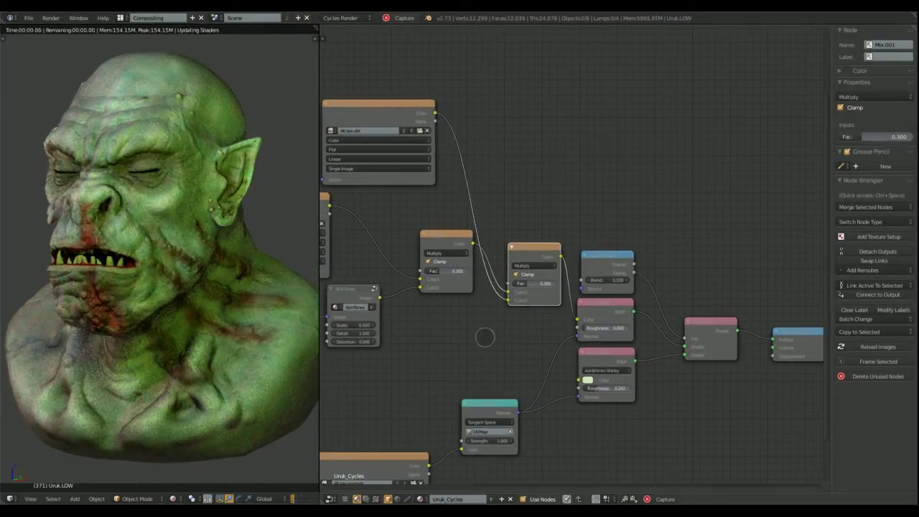
- Try a factor of 1 on the dirt Multiply node and inspect the orc's face up close
{"action": "middle_click_drag", "start_coordinate": [389, 213], "coordinate": [417, 223]}
{"action": "left_click", "coordinate": [557, 294]}
{"action": "type", "text": "1"}
{"action": "key", "text": "Return"}
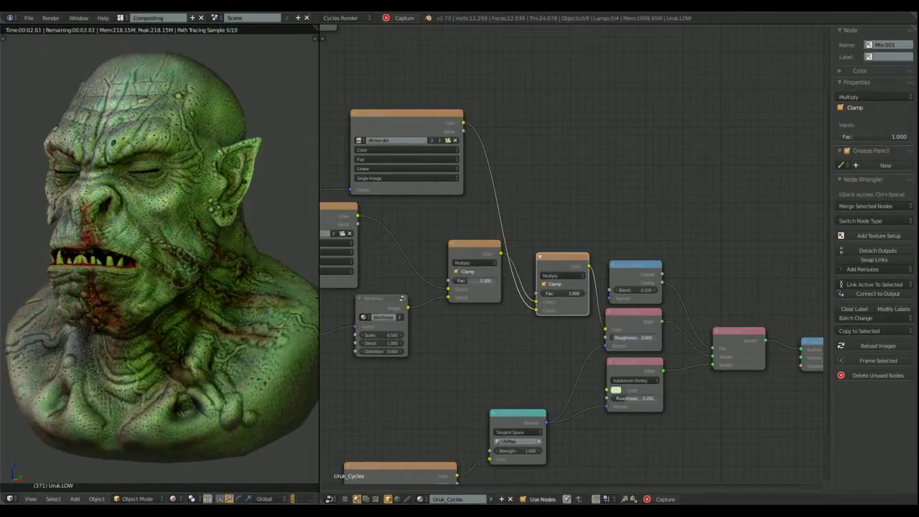
{"action": "key", "text": "Home"}
{"action": "middle_click_drag", "start_coordinate": [204, 270], "coordinate": [151, 316]}
{"action": "scroll", "coordinate": [168, 242], "scroll_direction": "up", "scroll_amount": 1}
{"action": "scroll", "coordinate": [151, 316], "scroll_direction": "up", "scroll_amount": 7}
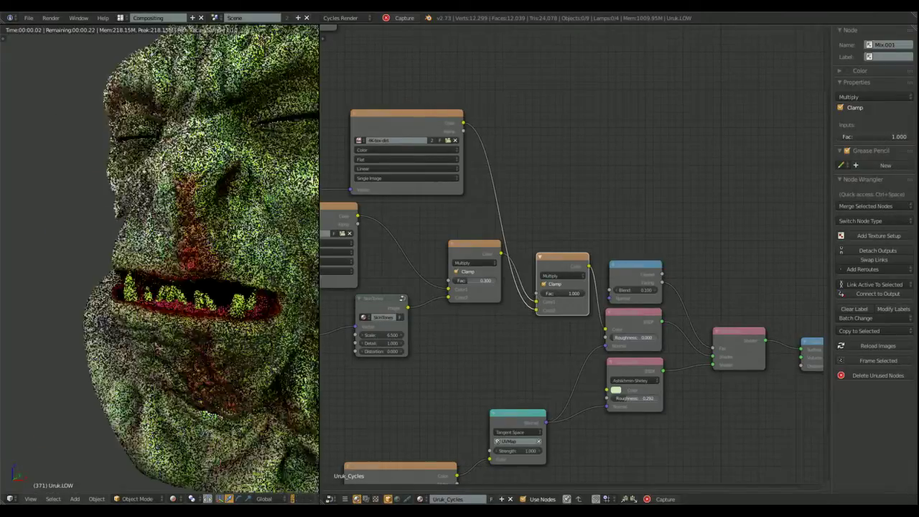
{"action": "middle_click_drag", "start_coordinate": [187, 273], "coordinate": [101, 337], "text": "shift"}
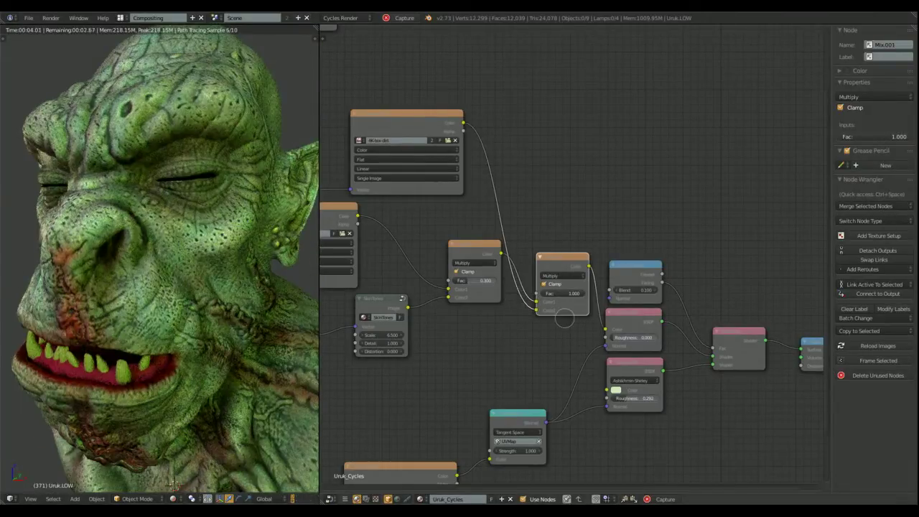
- Set the dirt Multiply node's factor to 0.527 and check the bust from the front and the side
{"action": "left_click_drag", "start_coordinate": [574, 294], "coordinate": [539, 295]}
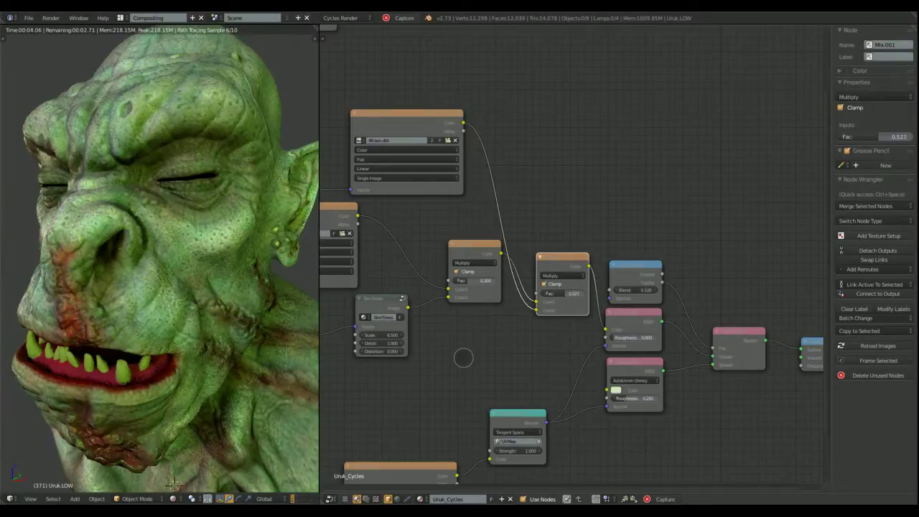
{"action": "scroll", "coordinate": [176, 296], "scroll_direction": "down", "scroll_amount": 5}
{"action": "middle_click_drag", "start_coordinate": [176, 296], "coordinate": [214, 291]}
{"action": "scroll", "coordinate": [214, 292], "scroll_direction": "up", "scroll_amount": 1}
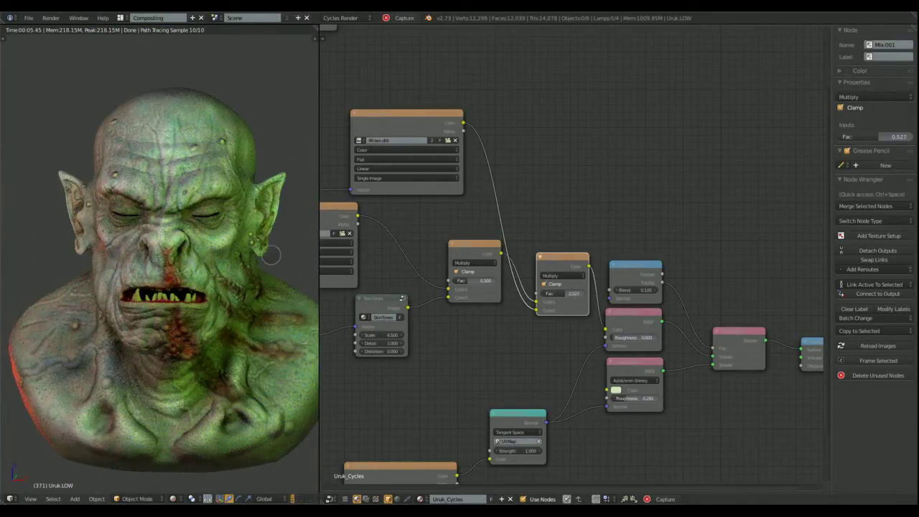
{"action": "middle_click_drag", "start_coordinate": [259, 268], "coordinate": [233, 332]}
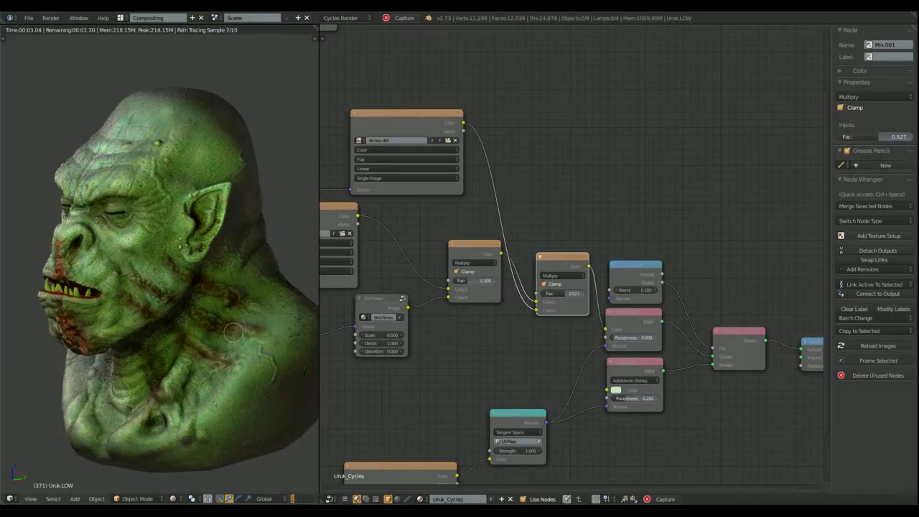
{"action": "middle_click_drag", "start_coordinate": [124, 282], "coordinate": [245, 333]}
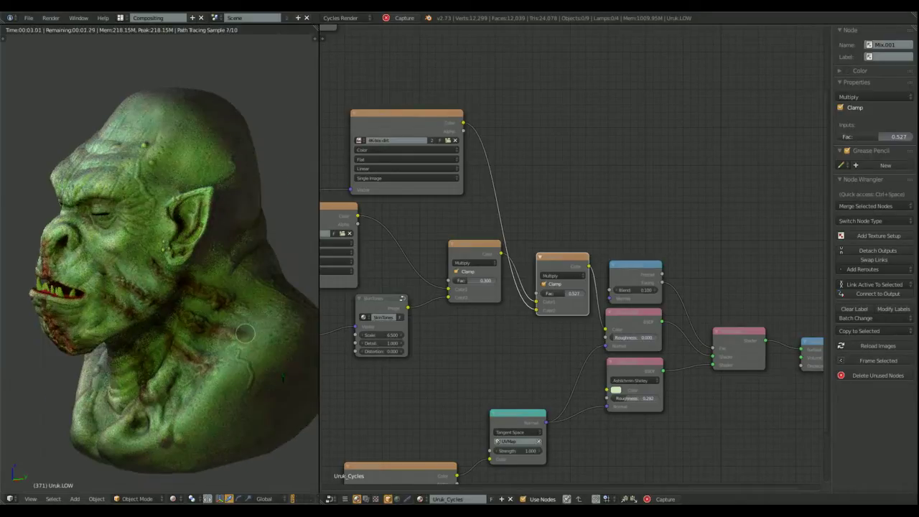
- Check the bust from the other side and set the dirt Multiply node's factor to 0.809
{"action": "middle_click_drag", "start_coordinate": [120, 260], "coordinate": [270, 342]}
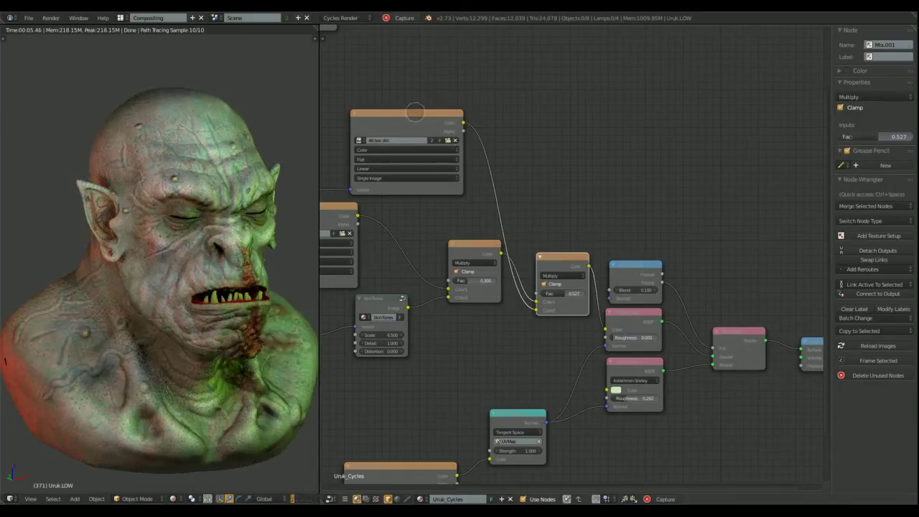
{"action": "left_click_drag", "start_coordinate": [415, 112], "coordinate": [375, 88]}
{"action": "left_click_drag", "start_coordinate": [563, 294], "coordinate": [576, 296]}
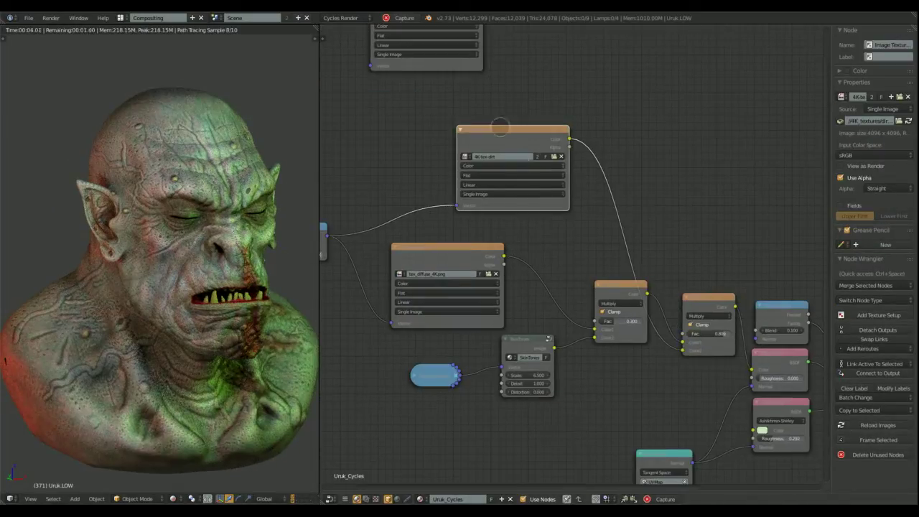
- Make room beside the 4K-tex-dirt node and insert an RGB Curves node between it and the dirt Multiply node
{"action": "left_click_drag", "start_coordinate": [501, 127], "coordinate": [437, 135]}
{"action": "left_click", "coordinate": [344, 499]}
{"action": "mouse_move", "coordinate": [359, 469]}
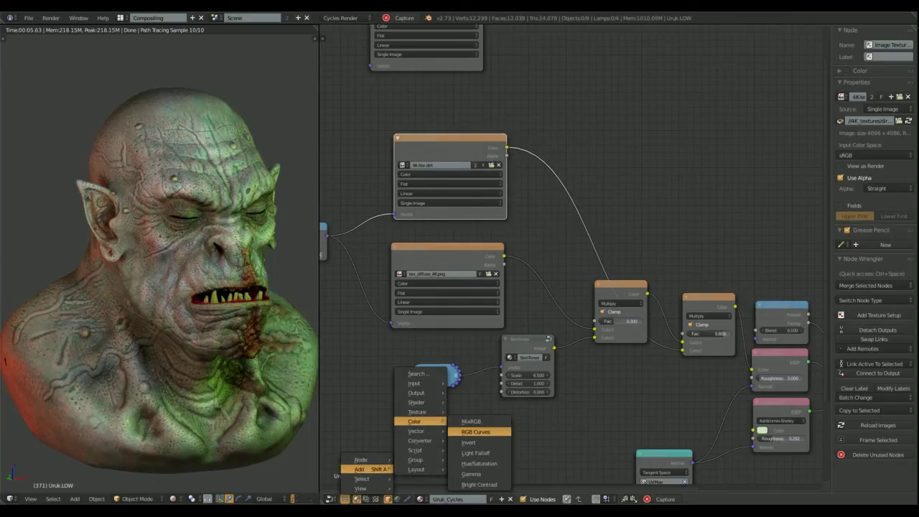
{"action": "left_click", "coordinate": [475, 432]}
{"action": "left_click", "coordinate": [443, 282]}
{"action": "middle_click_drag", "start_coordinate": [583, 117], "coordinate": [512, 134]}
{"action": "left_click_drag", "start_coordinate": [512, 134], "coordinate": [529, 172]}
- Raise the dirt curve's red channel at about X 0.314, Y 0.625 and lower its green channel at about X 0.536, Y 0.419
{"action": "left_click", "coordinate": [504, 188]}
{"action": "left_click_drag", "start_coordinate": [535, 224], "coordinate": [536, 212]}
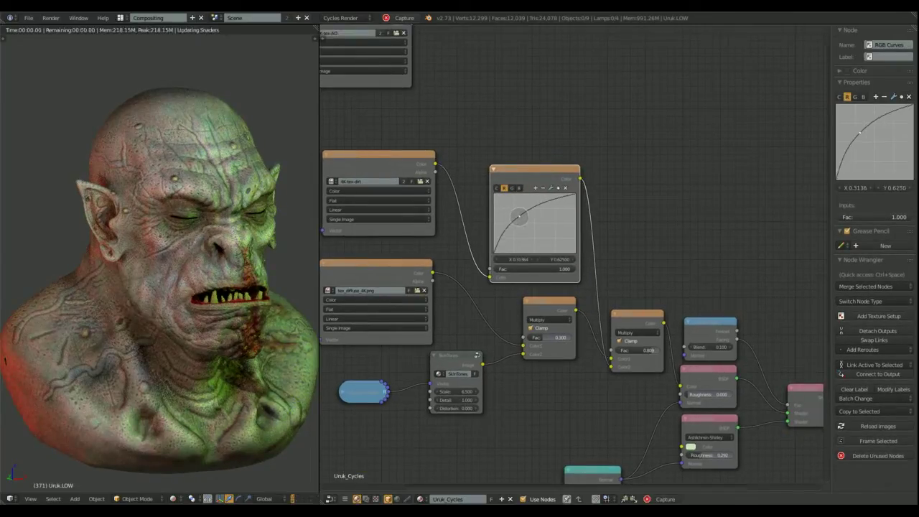
{"action": "left_click", "coordinate": [511, 189]}
{"action": "left_click_drag", "start_coordinate": [534, 224], "coordinate": [540, 241]}
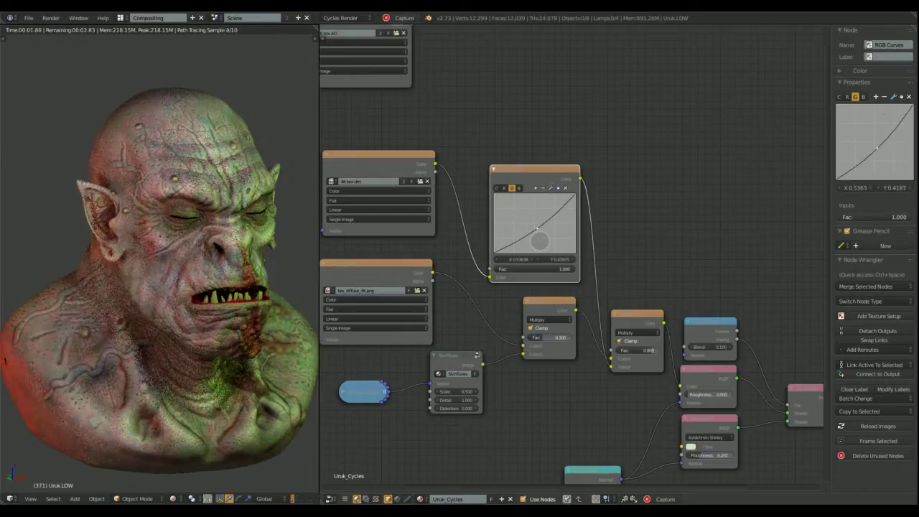
- Compare the skin with the RGB Curves and dirt Multiply nodes muted, and lower the Multiply node's factor slightly
{"action": "key", "text": "m"}
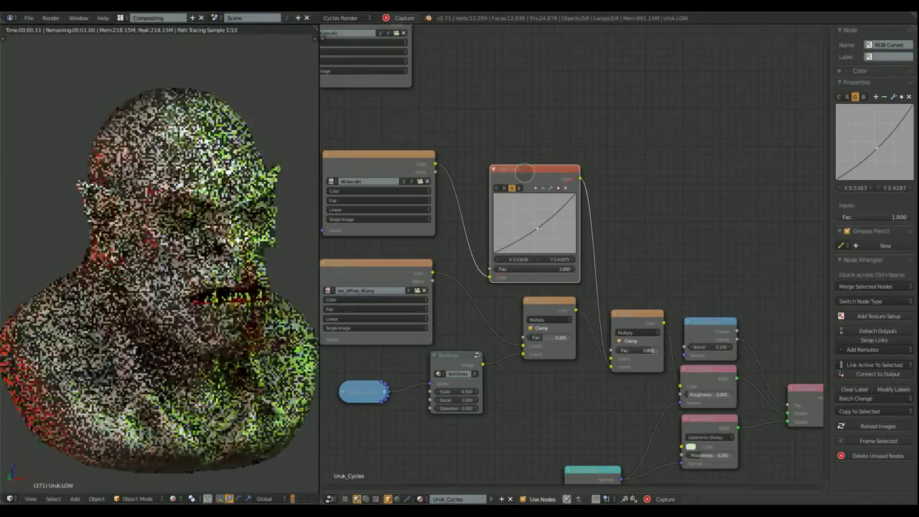
{"action": "key", "text": "m"}
{"action": "middle_click_drag", "start_coordinate": [674, 291], "coordinate": [581, 222]}
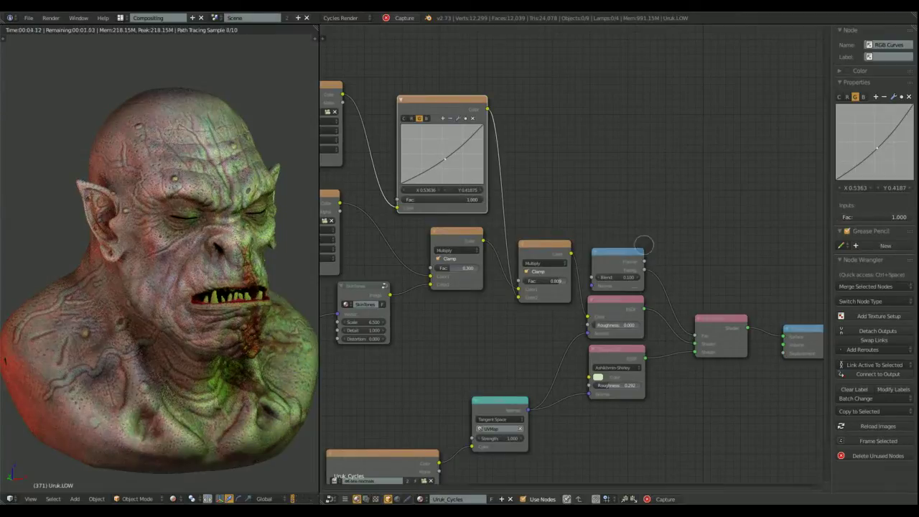
{"action": "left_click", "coordinate": [532, 252]}
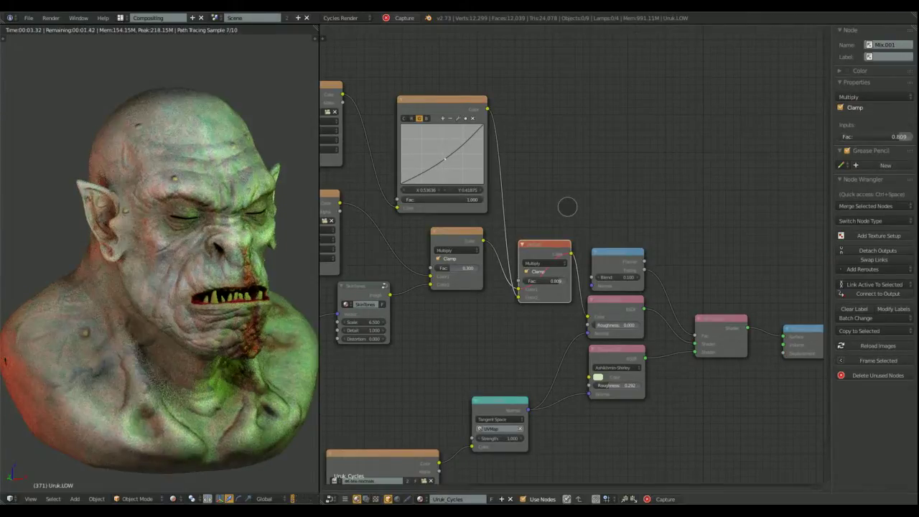
{"action": "left_click_drag", "start_coordinate": [562, 281], "coordinate": [555, 282]}
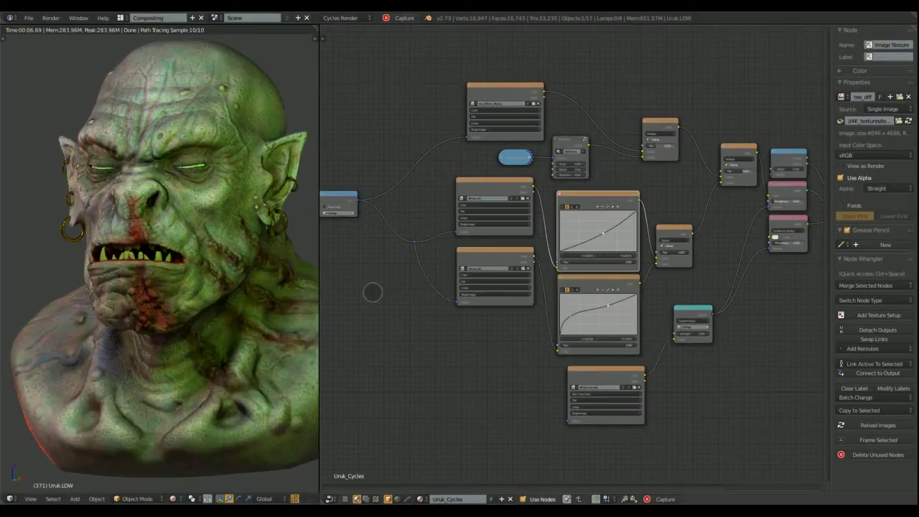
- Examine the finished node network from the UV map and AO, dirt and diffuse textures through the RGB Curves, Darken and normal map nodes
{"action": "scroll", "coordinate": [371, 320], "scroll_direction": "up", "scroll_amount": 5}
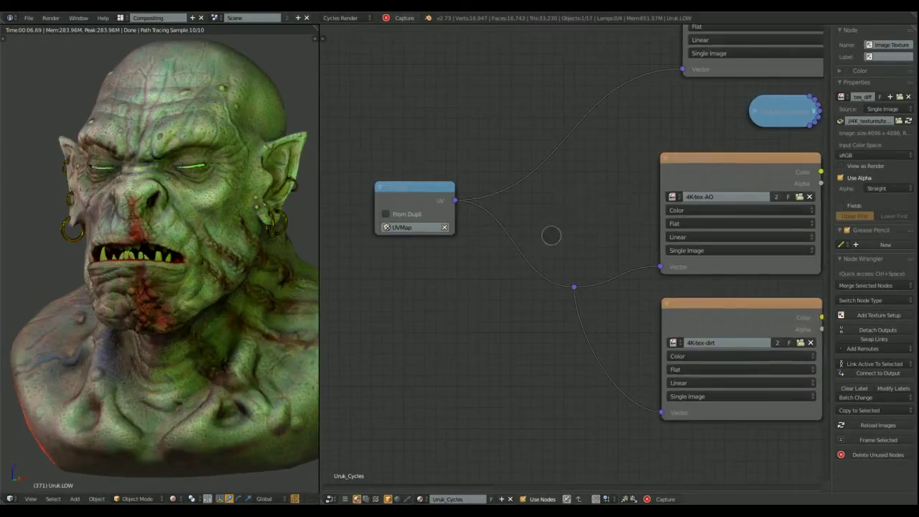
{"action": "middle_click_drag", "start_coordinate": [583, 234], "coordinate": [507, 223]}
{"action": "scroll", "coordinate": [574, 225], "scroll_direction": "down", "scroll_amount": 3}
{"action": "middle_click_drag", "start_coordinate": [660, 224], "coordinate": [546, 223]}
{"action": "middle_click_drag", "start_coordinate": [490, 197], "coordinate": [436, 229]}
{"action": "scroll", "coordinate": [478, 217], "scroll_direction": "down", "scroll_amount": 3}
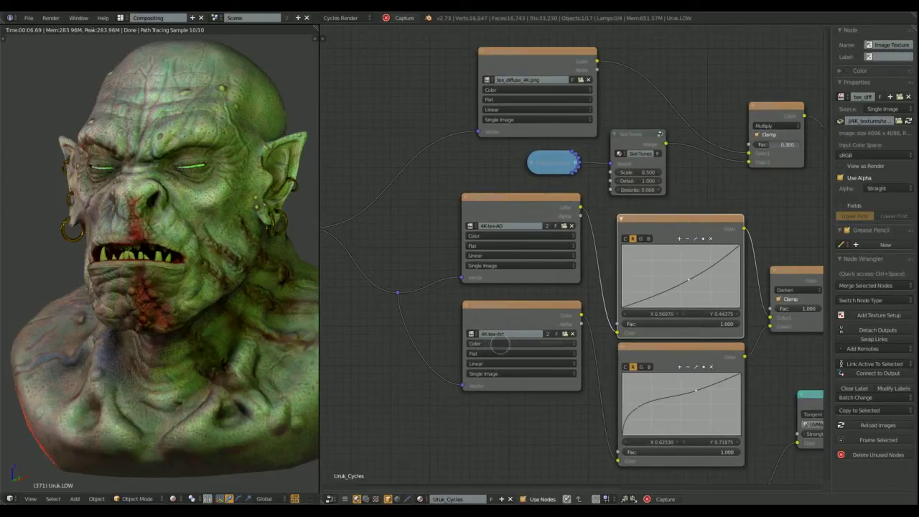
{"action": "middle_click_drag", "start_coordinate": [601, 289], "coordinate": [554, 282]}
{"action": "middle_click_drag", "start_coordinate": [700, 354], "coordinate": [505, 270]}
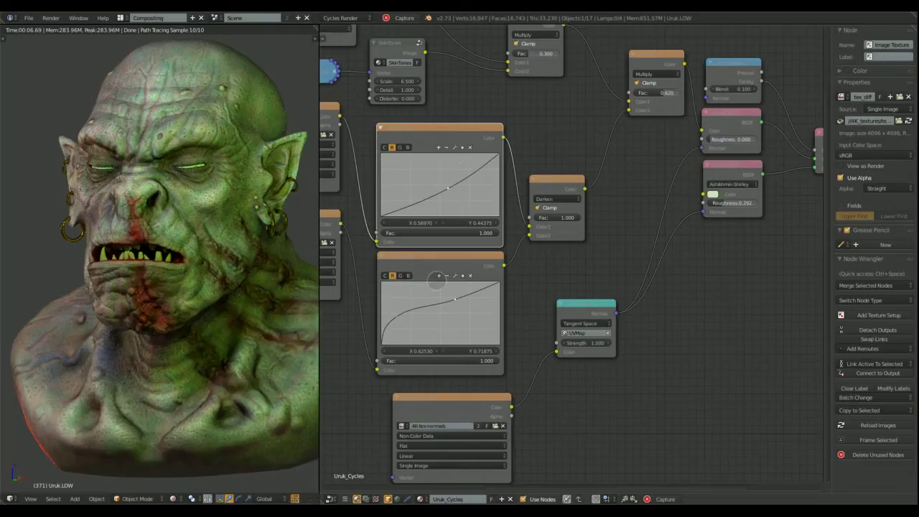
{"action": "middle_click_drag", "start_coordinate": [445, 418], "coordinate": [426, 348]}
{"action": "middle_click_drag", "start_coordinate": [641, 167], "coordinate": [685, 314]}
{"action": "middle_click_drag", "start_coordinate": [621, 201], "coordinate": [567, 195]}
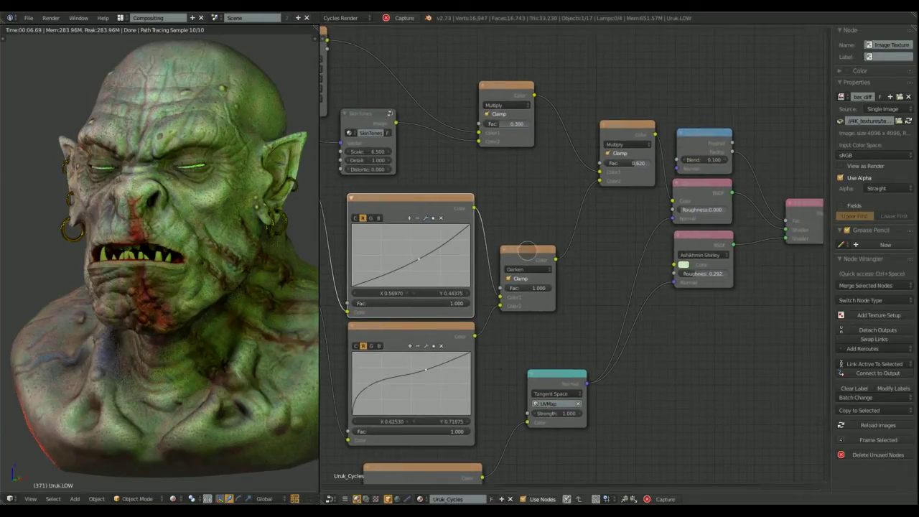
- Mute and unmute the final Multiply node to compare the skin with and without the AO and dirt
{"action": "left_click", "coordinate": [630, 135]}
{"action": "key", "text": "m"}
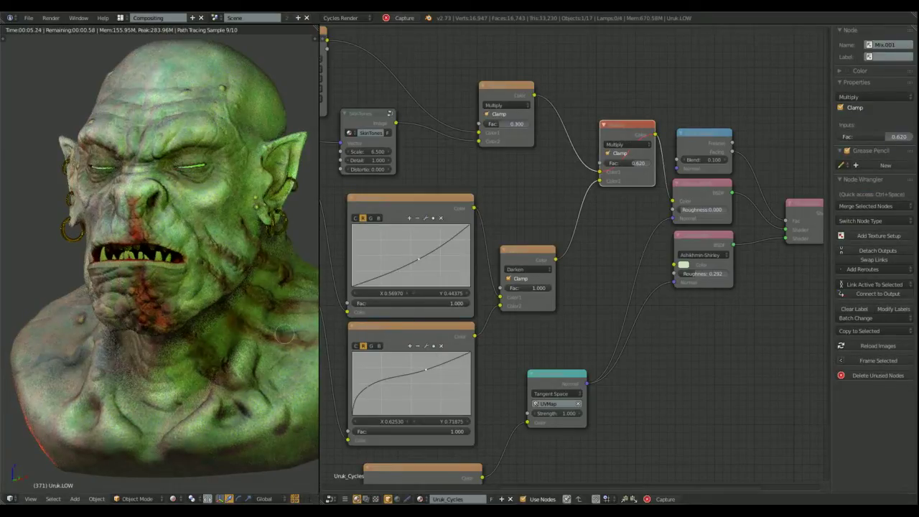
{"action": "key", "text": "m"}
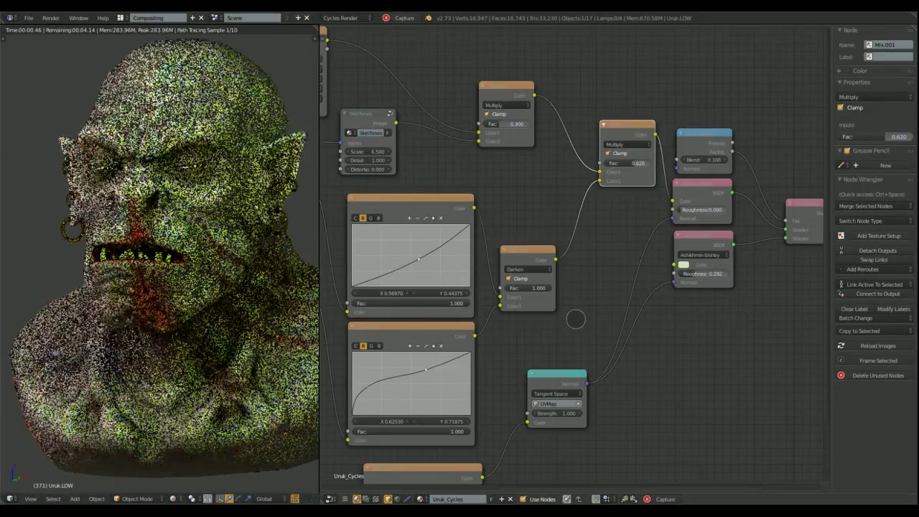
{"action": "middle_click_drag", "start_coordinate": [622, 328], "coordinate": [521, 332]}
{"action": "middle_click_drag", "start_coordinate": [471, 264], "coordinate": [702, 196]}
- Switch to the Default screen layout, show only the bust's layer and view the head from a three-quarter angle
{"action": "key", "text": "ctrl+Left"}
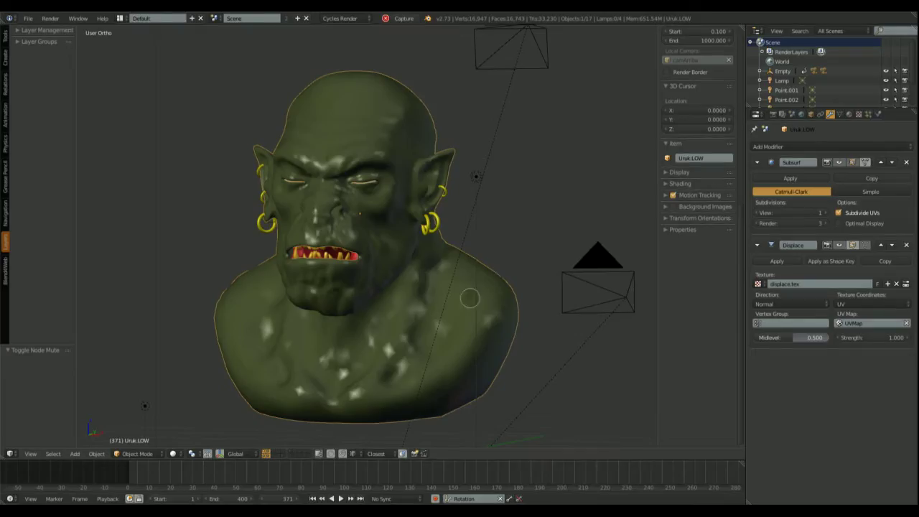
{"action": "scroll", "coordinate": [433, 269], "scroll_direction": "up", "scroll_amount": 5}
{"action": "key", "text": "1"}
{"action": "middle_click_drag", "start_coordinate": [653, 133], "coordinate": [545, 147]}
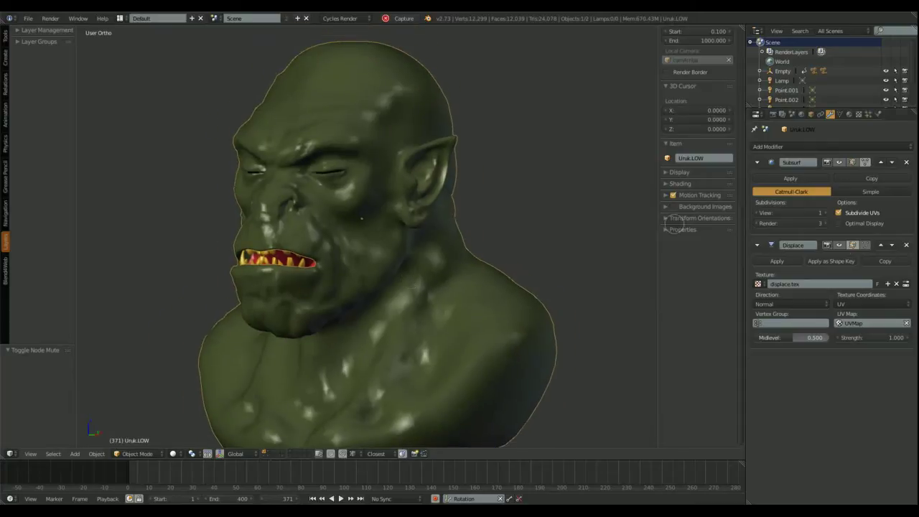
- Turn off the Displace and Subsurf modifiers in the viewport and inspect the low-poly bust from the front
{"action": "left_click", "coordinate": [839, 244]}
{"action": "left_click", "coordinate": [840, 163]}
{"action": "middle_click_drag", "start_coordinate": [338, 237], "coordinate": [400, 208]}
{"action": "middle_click_drag", "start_coordinate": [520, 220], "coordinate": [203, 112]}
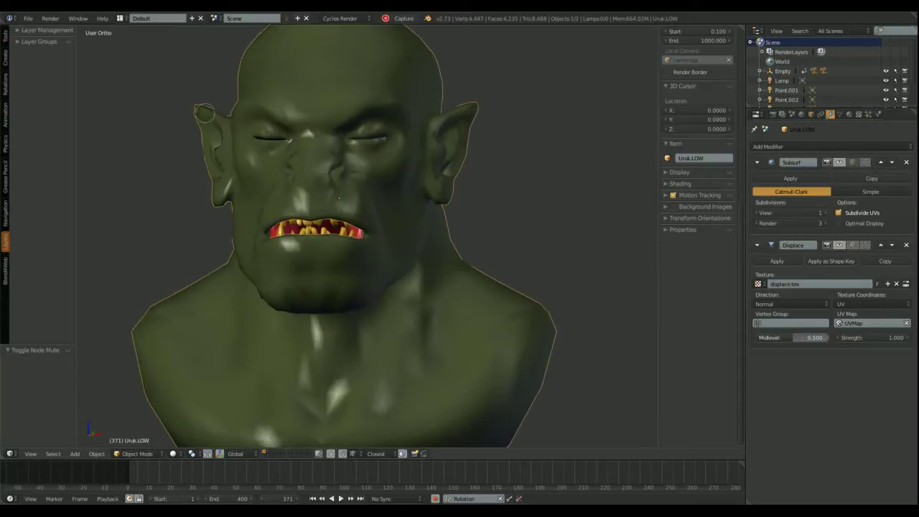
- Switch the bust to Texture Paint mode and bring up its available paint slots
{"action": "left_click", "coordinate": [137, 453]}
{"action": "left_click", "coordinate": [137, 394]}
{"action": "mouse_move", "coordinate": [206, 338]}
{"action": "middle_mouse_down"}
{"action": "mouse_move", "coordinate": [103, 220]}
{"action": "mouse_move", "coordinate": [495, 238]}
{"action": "mouse_move", "coordinate": [509, 232]}
{"action": "mouse_move", "coordinate": [460, 156]}
{"action": "mouse_move", "coordinate": [436, 203]}
{"action": "mouse_move", "coordinate": [483, 205]}
{"action": "mouse_move", "coordinate": [499, 164]}
{"action": "mouse_move", "coordinate": [529, 262]}
{"action": "mouse_move", "coordinate": [436, 176]}
{"action": "mouse_move", "coordinate": [487, 226]}
{"action": "mouse_move", "coordinate": [516, 288]}
{"action": "mouse_move", "coordinate": [424, 273]}
{"action": "middle_mouse_up"}
{"action": "left_click", "coordinate": [5, 56]}
- View the 4K-tex-AO, 4K-tex-normals and 4K-tex-dirt paint slots and make tex_diffuse_4K.png the active slot
{"action": "left_click", "coordinate": [39, 93]}
{"action": "scroll", "coordinate": [498, 164], "scroll_direction": "up", "scroll_amount": 5}
{"action": "left_click", "coordinate": [46, 103]}
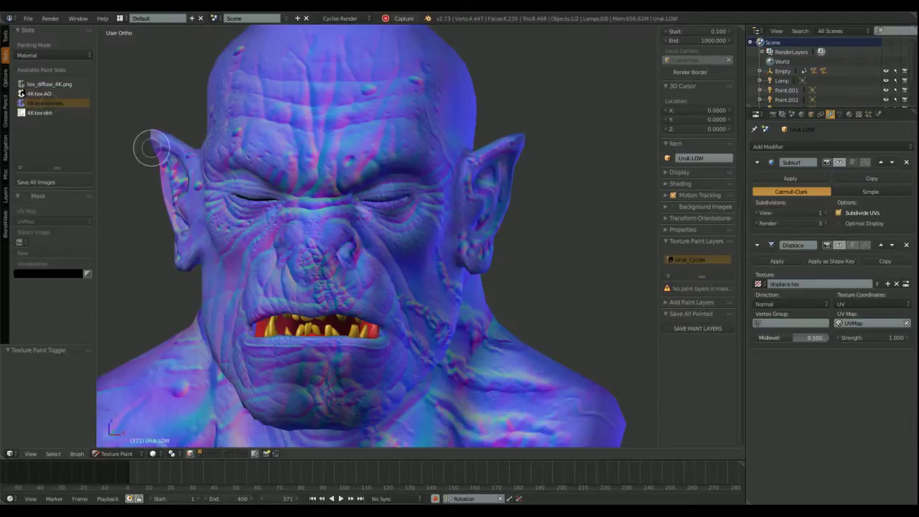
{"action": "mouse_move", "coordinate": [148, 148]}
{"action": "middle_mouse_down"}
{"action": "mouse_move", "coordinate": [466, 179]}
{"action": "mouse_move", "coordinate": [496, 215]}
{"action": "mouse_move", "coordinate": [301, 215]}
{"action": "mouse_move", "coordinate": [380, 241]}
{"action": "mouse_move", "coordinate": [503, 230]}
{"action": "mouse_move", "coordinate": [402, 230]}
{"action": "mouse_move", "coordinate": [503, 229]}
{"action": "mouse_move", "coordinate": [404, 237]}
{"action": "mouse_move", "coordinate": [309, 209]}
{"action": "mouse_move", "coordinate": [369, 216]}
{"action": "mouse_move", "coordinate": [377, 234]}
{"action": "middle_mouse_up"}
{"action": "left_click", "coordinate": [39, 113]}
{"action": "left_click", "coordinate": [50, 84]}
{"action": "mouse_move", "coordinate": [553, 155]}
{"action": "middle_mouse_down"}
{"action": "mouse_move", "coordinate": [489, 158]}
{"action": "mouse_move", "coordinate": [347, 208]}
{"action": "middle_mouse_up"}
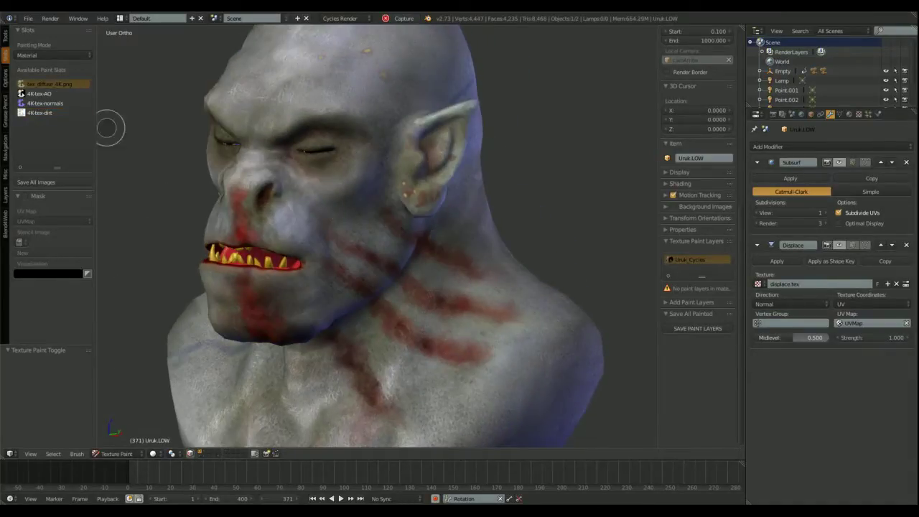
- Bring up the brush settings, compare Solid and Texture viewport shading with Material, and settle on Material shading
{"action": "left_click", "coordinate": [6, 36]}
{"action": "middle_click_drag", "start_coordinate": [377, 260], "coordinate": [407, 228]}
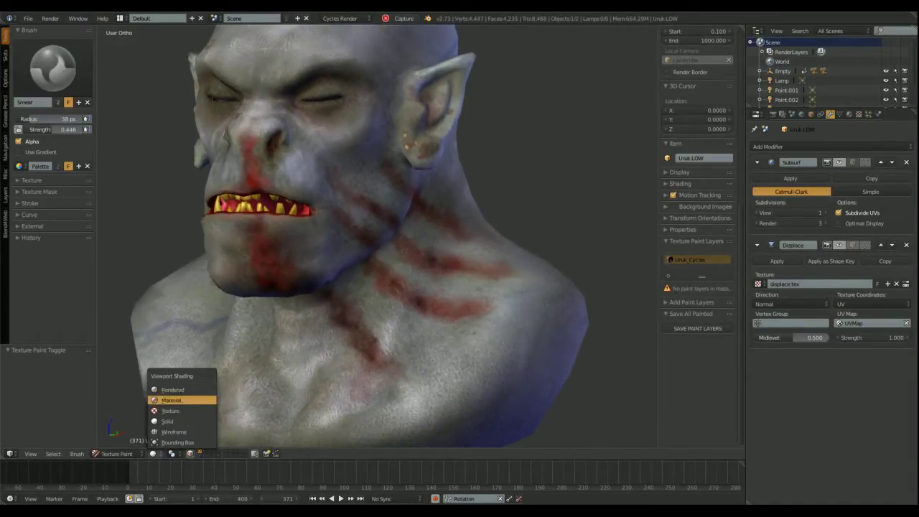
{"action": "left_click", "coordinate": [171, 400]}
{"action": "mouse_move", "coordinate": [171, 399]}
{"action": "middle_mouse_down"}
{"action": "mouse_move", "coordinate": [380, 297]}
{"action": "mouse_move", "coordinate": [372, 258]}
{"action": "mouse_move", "coordinate": [320, 237]}
{"action": "middle_mouse_up"}
{"action": "left_click", "coordinate": [169, 421]}
{"action": "left_click", "coordinate": [154, 454]}
{"action": "left_click", "coordinate": [171, 411]}
{"action": "left_click", "coordinate": [171, 400]}
{"action": "mouse_move", "coordinate": [171, 400]}
{"action": "middle_mouse_down"}
{"action": "mouse_move", "coordinate": [452, 246]}
{"action": "mouse_move", "coordinate": [421, 197]}
{"action": "mouse_move", "coordinate": [369, 207]}
{"action": "mouse_move", "coordinate": [390, 226]}
{"action": "mouse_move", "coordinate": [390, 195]}
{"action": "mouse_move", "coordinate": [371, 211]}
{"action": "middle_mouse_up"}
- Replace the Smear brush with the standard paint Brush and display its falloff curve
{"action": "left_click", "coordinate": [53, 68]}
{"action": "left_click", "coordinate": [33, 119]}
{"action": "scroll", "coordinate": [39, 182], "scroll_direction": "down", "scroll_amount": 1}
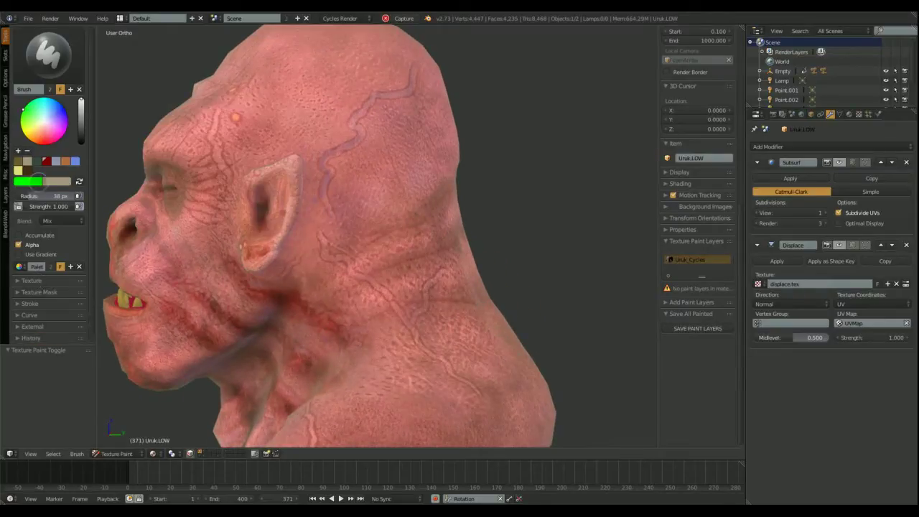
{"action": "left_click", "coordinate": [30, 304]}
{"action": "left_click", "coordinate": [29, 199]}
{"action": "left_click", "coordinate": [28, 210]}
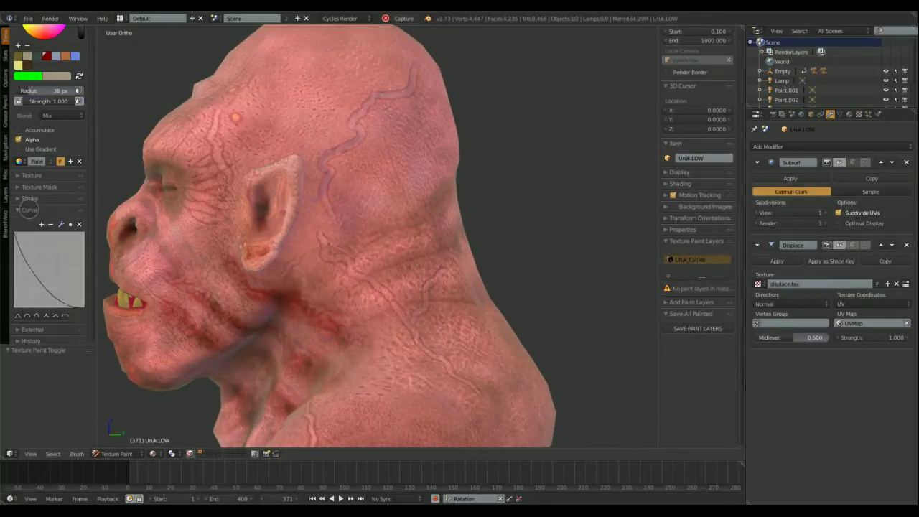
- Pick the blue palette colour, set the brush strength to 0.525 and try painting the raised temple vein
{"action": "scroll", "coordinate": [75, 155], "scroll_direction": "up", "scroll_amount": 5}
{"action": "left_click", "coordinate": [74, 166]}
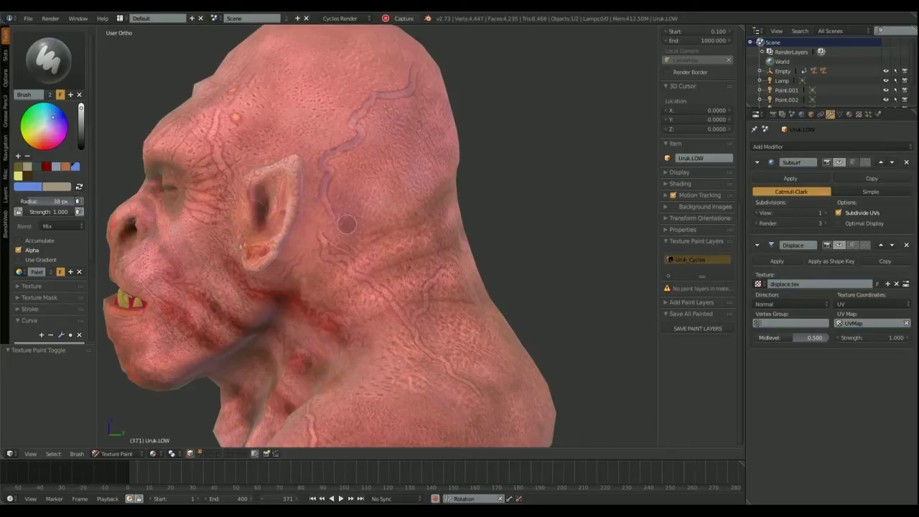
{"action": "middle_click_drag", "start_coordinate": [347, 225], "coordinate": [334, 210]}
{"action": "scroll", "coordinate": [332, 209], "scroll_direction": "up", "scroll_amount": 5}
{"action": "scroll", "coordinate": [298, 204], "scroll_direction": "up", "scroll_amount": 2}
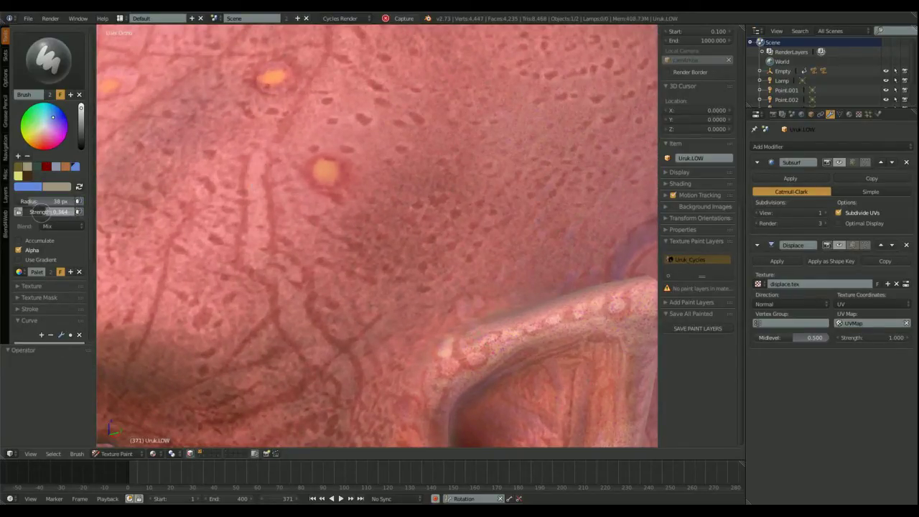
{"action": "scroll", "coordinate": [270, 182], "scroll_direction": "down", "scroll_amount": 1}
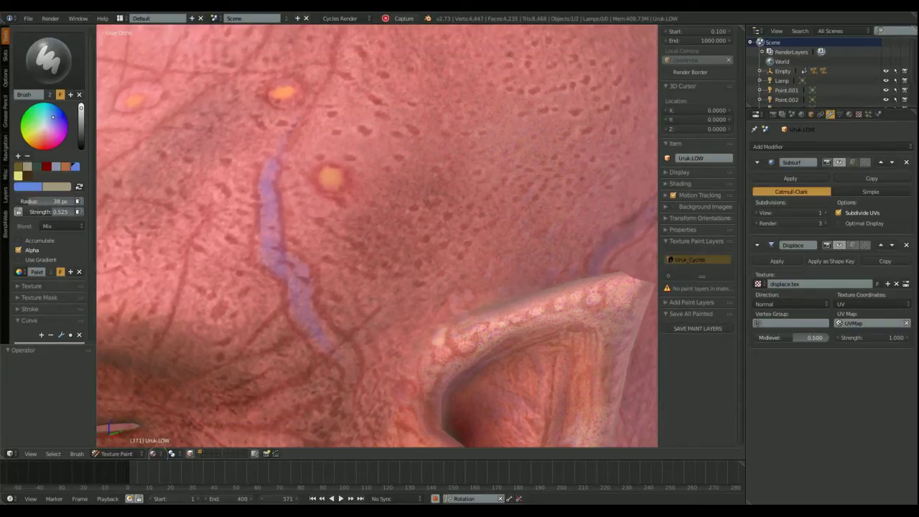
- Examine the blue temple stroke on the bare diffuse texture in Texture shading
{"action": "left_click", "coordinate": [156, 454]}
{"action": "left_click", "coordinate": [171, 396]}
{"action": "scroll", "coordinate": [373, 266], "scroll_direction": "down", "scroll_amount": 3}
{"action": "mouse_move", "coordinate": [404, 256]}
{"action": "middle_mouse_down"}
{"action": "mouse_move", "coordinate": [355, 258]}
{"action": "mouse_move", "coordinate": [398, 244]}
{"action": "middle_mouse_up"}
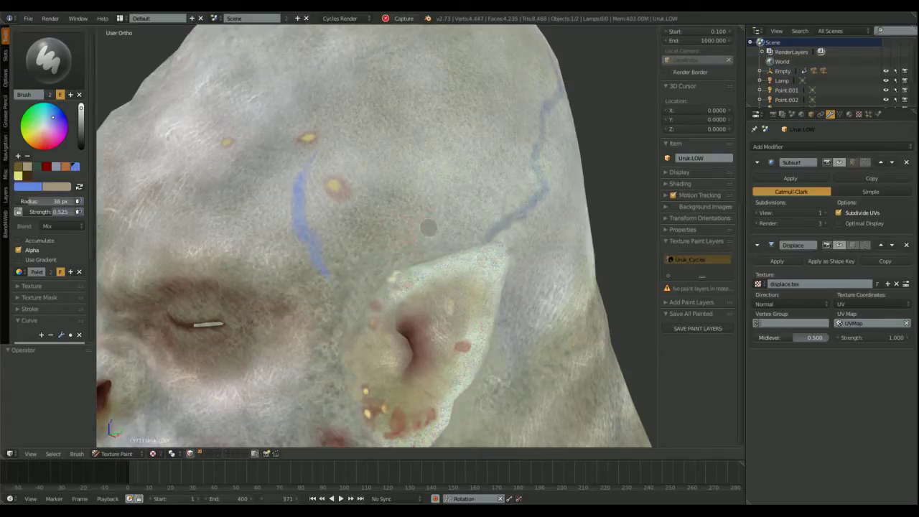
- Set the brush's blending mode to Multiply and return the viewport to Material shading
{"action": "left_click", "coordinate": [61, 225]}
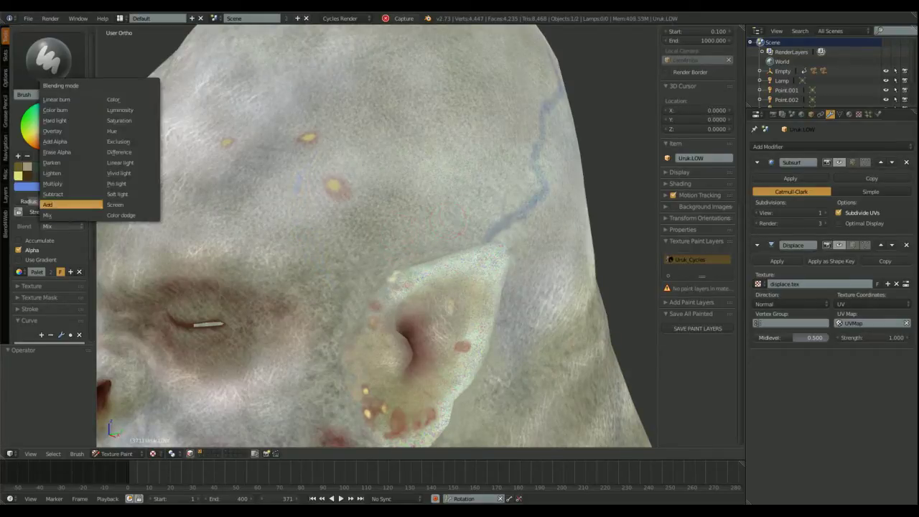
{"action": "left_click", "coordinate": [70, 183]}
{"action": "left_click", "coordinate": [152, 454]}
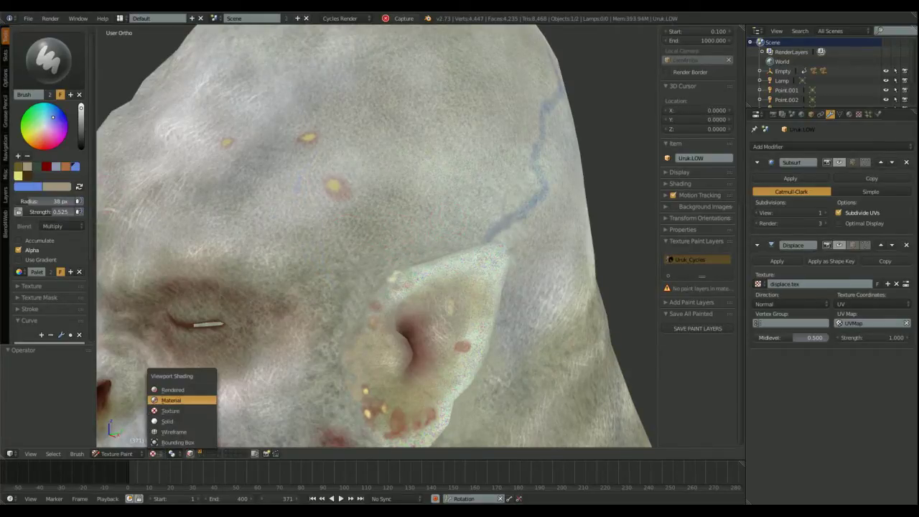
{"action": "left_click", "coordinate": [171, 390]}
- Paint the raised temple vein blue with a 58 px brush, following it down to the front of the ear
{"action": "scroll", "coordinate": [328, 223], "scroll_direction": "up", "scroll_amount": 3}
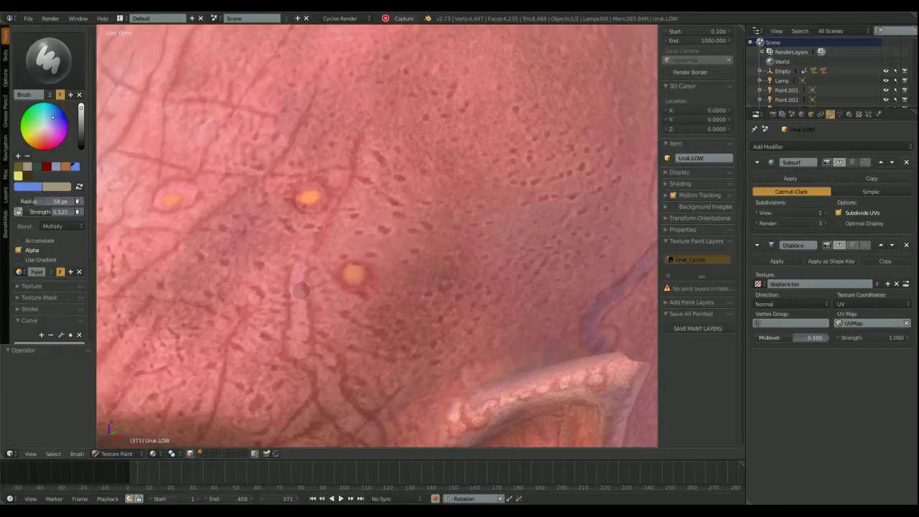
{"action": "middle_click_drag", "start_coordinate": [309, 252], "coordinate": [289, 211], "text": "shift"}
{"action": "left_click_drag", "start_coordinate": [288, 211], "coordinate": [275, 256]}
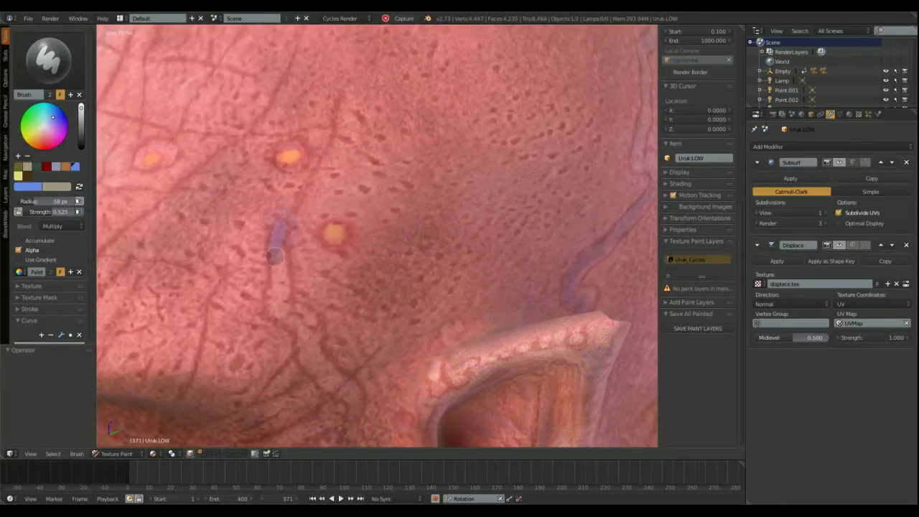
{"action": "middle_click_drag", "start_coordinate": [278, 306], "coordinate": [264, 296]}
{"action": "middle_click_drag", "start_coordinate": [265, 296], "coordinate": [188, 238], "text": "shift"}
{"action": "left_click_drag", "start_coordinate": [196, 240], "coordinate": [246, 311]}
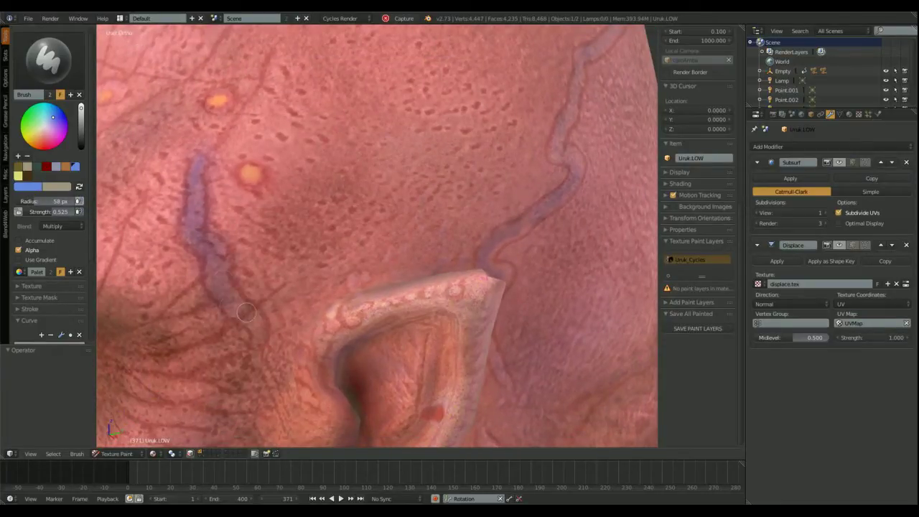
{"action": "middle_click_drag", "start_coordinate": [292, 360], "coordinate": [380, 290], "text": "shift"}
{"action": "middle_click_drag", "start_coordinate": [379, 290], "coordinate": [349, 244], "text": "ctrl"}
{"action": "middle_click_drag", "start_coordinate": [326, 338], "coordinate": [341, 420], "text": "ctrl"}
{"action": "middle_click_drag", "start_coordinate": [340, 420], "coordinate": [287, 330], "text": "shift"}
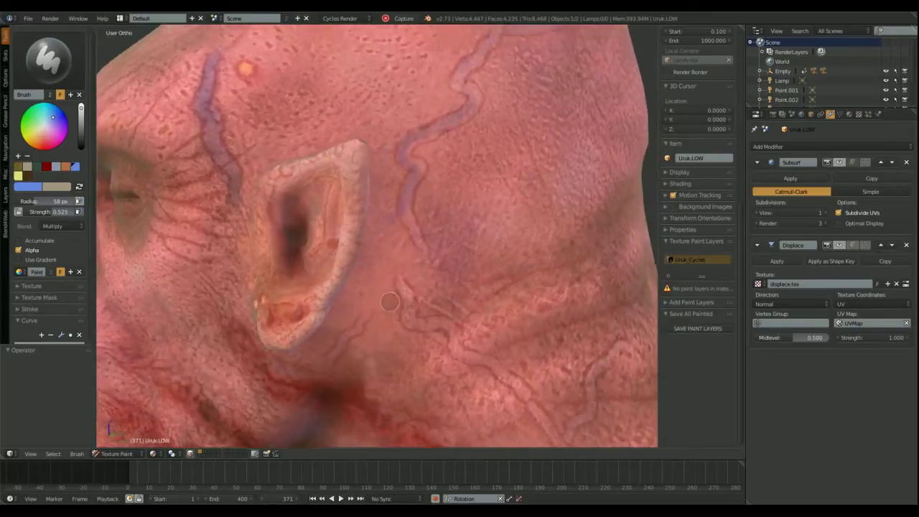
- Paint the short raised vein just behind the earlobe with the same blue
{"action": "middle_click_drag", "start_coordinate": [352, 323], "coordinate": [374, 219], "text": "shift"}
{"action": "mouse_move", "coordinate": [374, 219]}
{"action": "middle_mouse_down", "text": "ctrl"}
{"action": "mouse_move", "coordinate": [380, 163]}
{"action": "mouse_move", "coordinate": [353, 153]}
{"action": "middle_mouse_up", "text": "ctrl"}
{"action": "left_click_drag", "start_coordinate": [349, 152], "coordinate": [324, 204]}
{"action": "middle_click_drag", "start_coordinate": [287, 197], "coordinate": [313, 240], "text": "ctrl"}
- Paint the winding vein down the neck behind the ear at 0.293 brush strength and check it in Texture shading
{"action": "left_click_drag", "start_coordinate": [60, 212], "coordinate": [49, 212]}
{"action": "mouse_move", "coordinate": [424, 215]}
{"action": "middle_mouse_down", "text": "shift"}
{"action": "mouse_move", "coordinate": [287, 230]}
{"action": "mouse_move", "coordinate": [352, 215]}
{"action": "middle_mouse_up", "text": "shift"}
{"action": "mouse_move", "coordinate": [352, 124]}
{"action": "left_mouse_down"}
{"action": "mouse_move", "coordinate": [378, 180]}
{"action": "mouse_move", "coordinate": [453, 229]}
{"action": "left_mouse_up"}
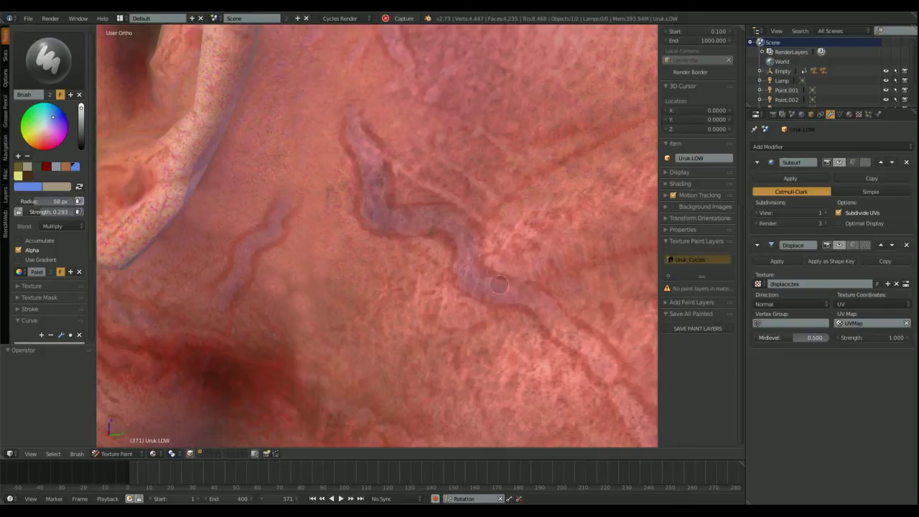
{"action": "middle_click_drag", "start_coordinate": [499, 285], "coordinate": [331, 181], "text": "shift"}
{"action": "left_click_drag", "start_coordinate": [330, 181], "coordinate": [427, 248]}
{"action": "left_click", "coordinate": [154, 454]}
{"action": "left_click", "coordinate": [164, 410]}
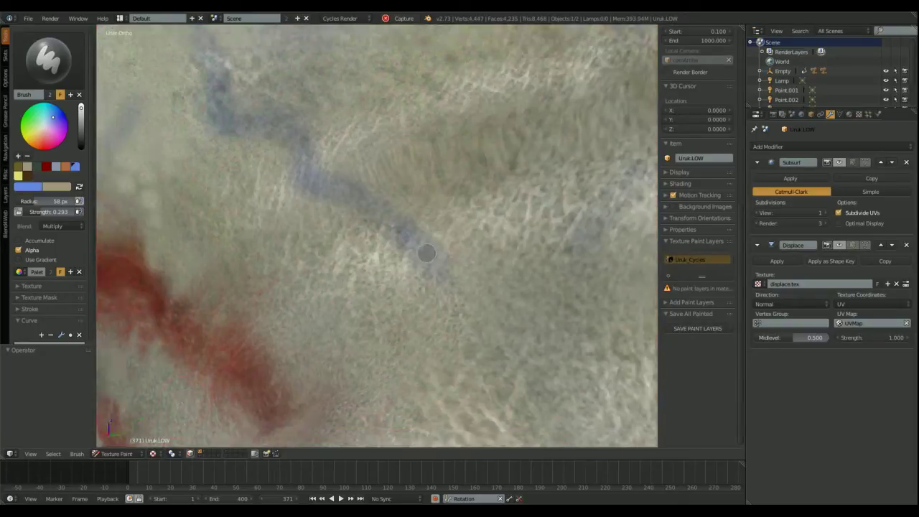
- Check the painted neck vein in Texture shading, then return the viewport to Material shading
{"action": "middle_click_drag", "start_coordinate": [302, 165], "coordinate": [316, 251], "text": "ctrl"}
{"action": "middle_click_drag", "start_coordinate": [316, 251], "coordinate": [521, 336], "text": "shift"}
{"action": "middle_click_drag", "start_coordinate": [522, 302], "coordinate": [557, 327], "text": "ctrl"}
{"action": "middle_click_drag", "start_coordinate": [557, 326], "coordinate": [368, 249], "text": "shift"}
{"action": "middle_click_drag", "start_coordinate": [367, 248], "coordinate": [359, 273], "text": "ctrl"}
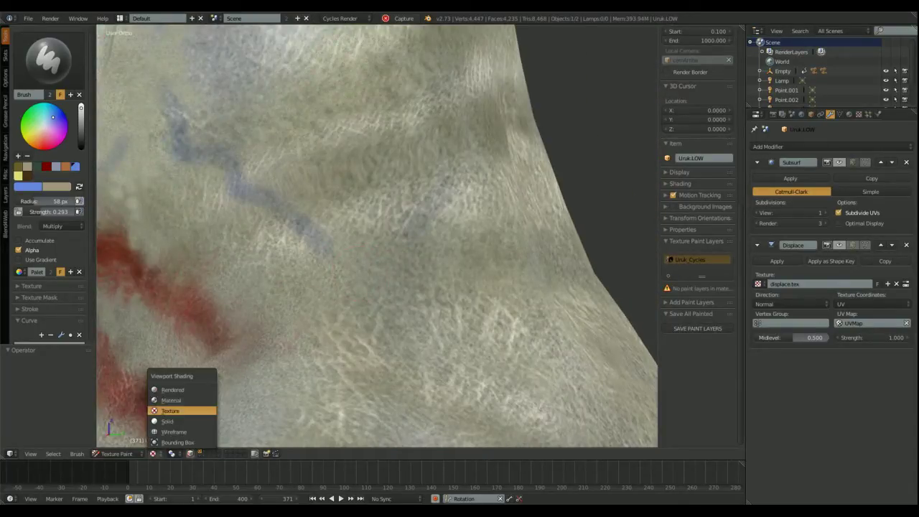
{"action": "left_click", "coordinate": [170, 389]}
{"action": "scroll", "coordinate": [230, 188], "scroll_direction": "up", "scroll_amount": 3}
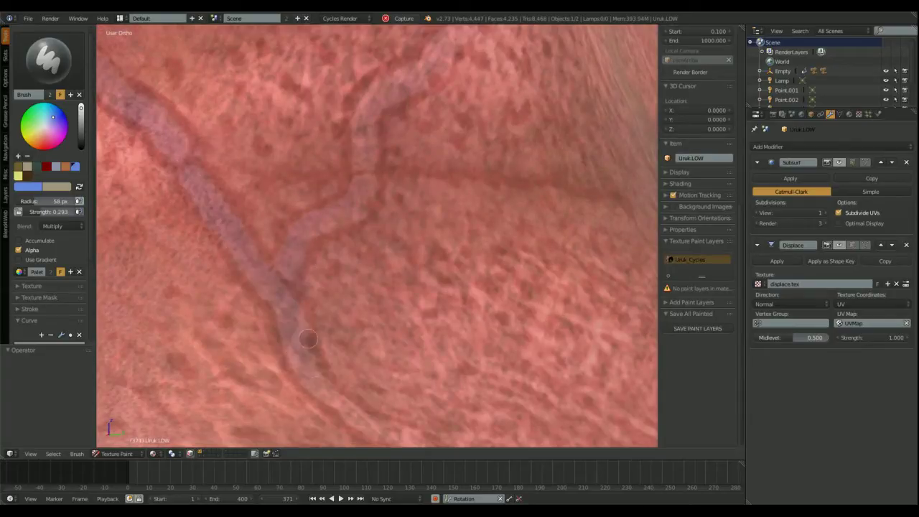
- Paint the forked raised vein on the skin blue with the 58 px brush at 0.293 strength
{"action": "middle_click_drag", "start_coordinate": [308, 338], "coordinate": [237, 370]}
{"action": "middle_click_drag", "start_coordinate": [166, 387], "coordinate": [199, 183], "text": "shift"}
{"action": "left_click_drag", "start_coordinate": [298, 313], "coordinate": [294, 366]}
{"action": "mouse_move", "coordinate": [298, 370]}
{"action": "middle_mouse_down", "text": "shift"}
{"action": "mouse_move", "coordinate": [293, 252]}
{"action": "mouse_move", "coordinate": [336, 264]}
{"action": "middle_mouse_up", "text": "shift"}
{"action": "scroll", "coordinate": [311, 247], "scroll_direction": "down", "scroll_amount": 5}
{"action": "scroll", "coordinate": [421, 147], "scroll_direction": "up", "scroll_amount": 5}
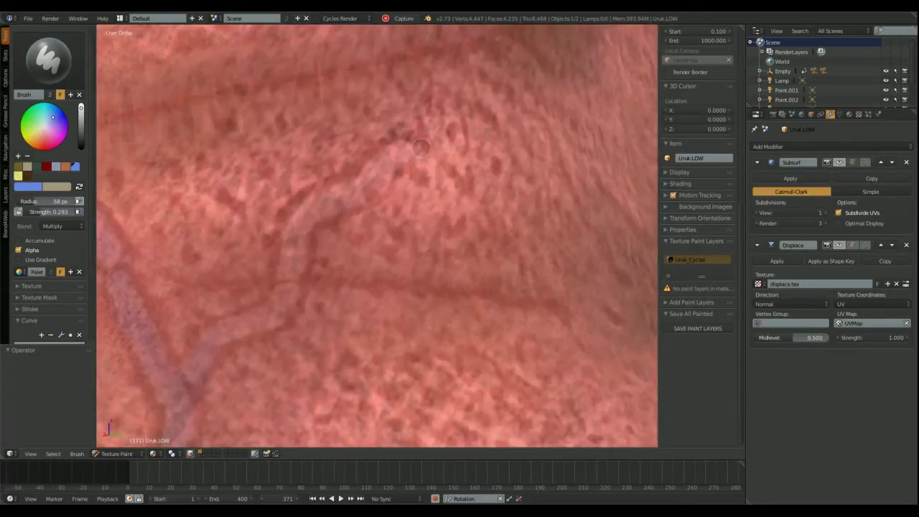
- Build up the blue tint along the winding raised vein above the ear
{"action": "scroll", "coordinate": [230, 335], "scroll_direction": "down", "scroll_amount": 6}
{"action": "middle_click_drag", "start_coordinate": [287, 179], "coordinate": [301, 287], "text": "shift"}
{"action": "scroll", "coordinate": [302, 242], "scroll_direction": "up", "scroll_amount": 6}
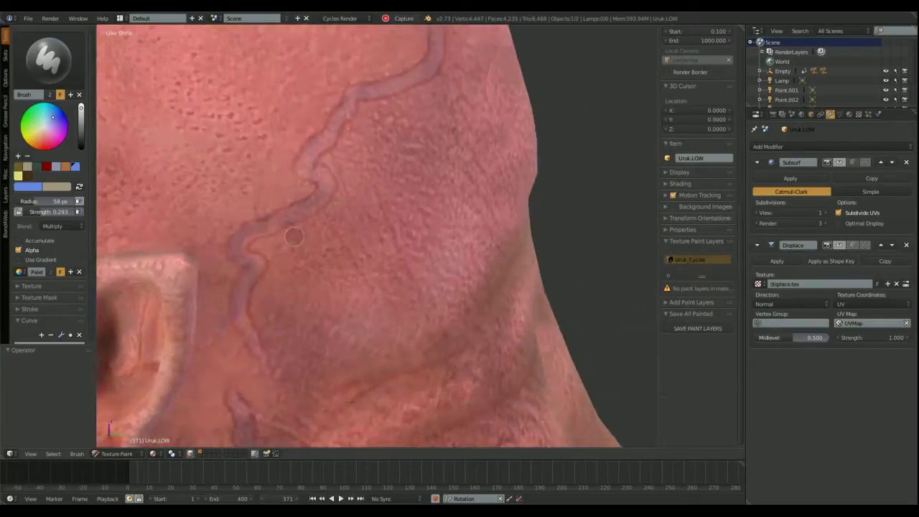
{"action": "middle_click_drag", "start_coordinate": [284, 107], "coordinate": [289, 215], "text": "shift"}
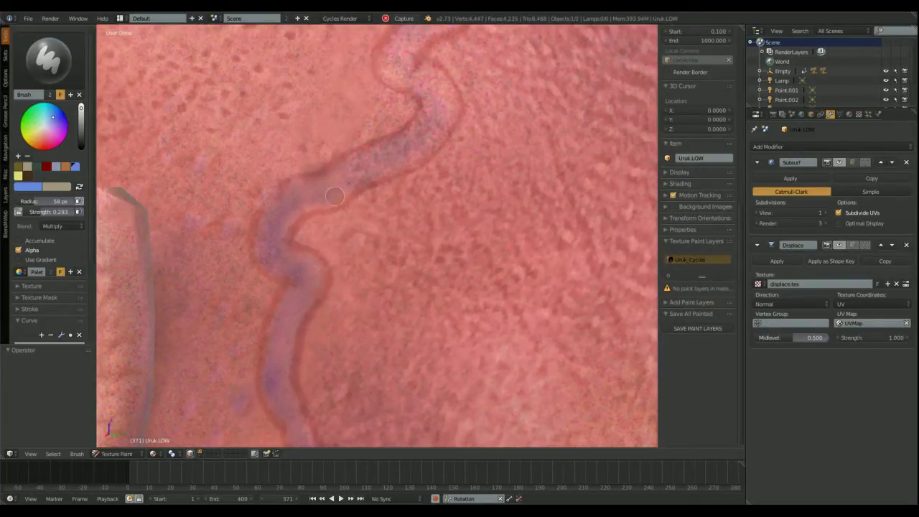
{"action": "mouse_move", "coordinate": [334, 196]}
{"action": "middle_mouse_down"}
{"action": "mouse_move", "coordinate": [381, 232]}
{"action": "mouse_move", "coordinate": [342, 208]}
{"action": "middle_mouse_up"}
- Paint the sharply bending raised vein near the small yellow boil with the same blue
{"action": "scroll", "coordinate": [380, 231], "scroll_direction": "down", "scroll_amount": 7}
{"action": "scroll", "coordinate": [342, 208], "scroll_direction": "up", "scroll_amount": 6}
{"action": "scroll", "coordinate": [323, 191], "scroll_direction": "up", "scroll_amount": 3}
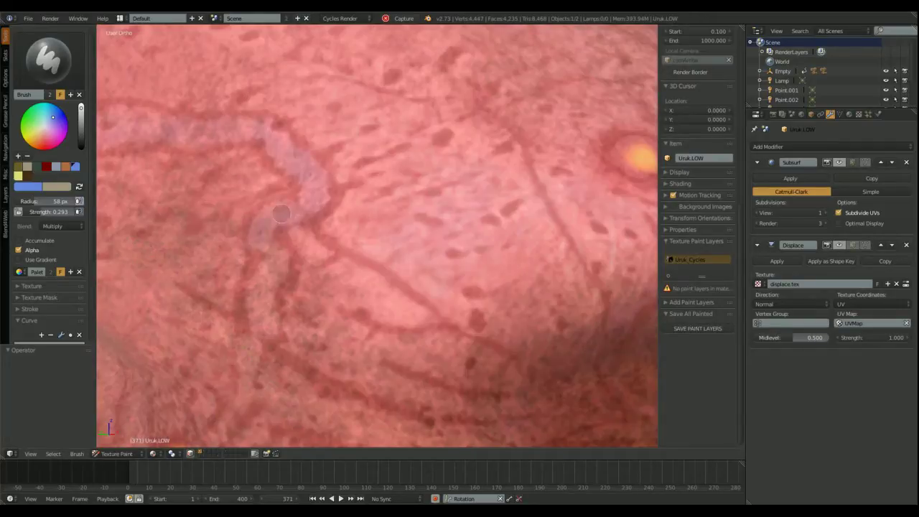
{"action": "middle_click_drag", "start_coordinate": [260, 347], "coordinate": [306, 173]}
{"action": "middle_click_drag", "start_coordinate": [304, 226], "coordinate": [381, 198]}
{"action": "scroll", "coordinate": [334, 253], "scroll_direction": "down", "scroll_amount": 7}
- Set the bust's Subsurf view subdivisions to 2 and turn off viewport display of the Subsurf and Displace modifiers
{"action": "scroll", "coordinate": [377, 237], "scroll_direction": "down", "scroll_amount": 3}
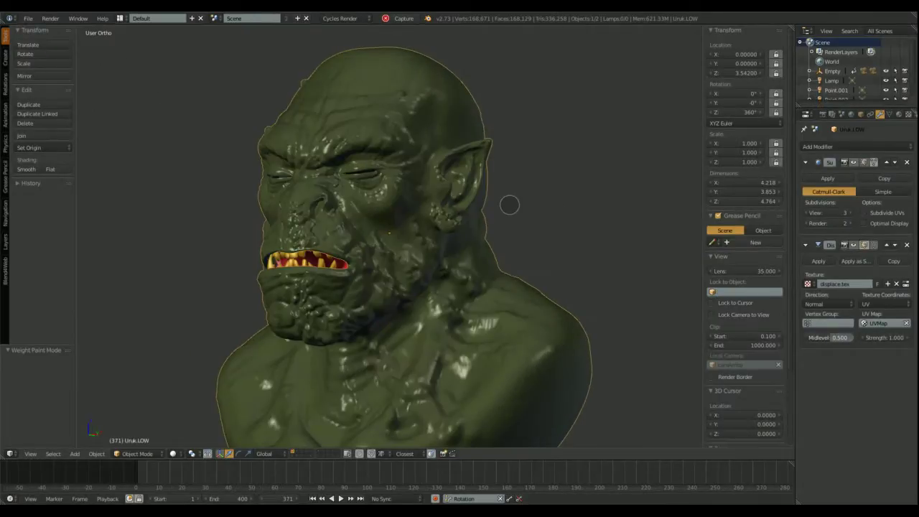
{"action": "scroll", "coordinate": [509, 204], "scroll_direction": "up", "scroll_amount": 6}
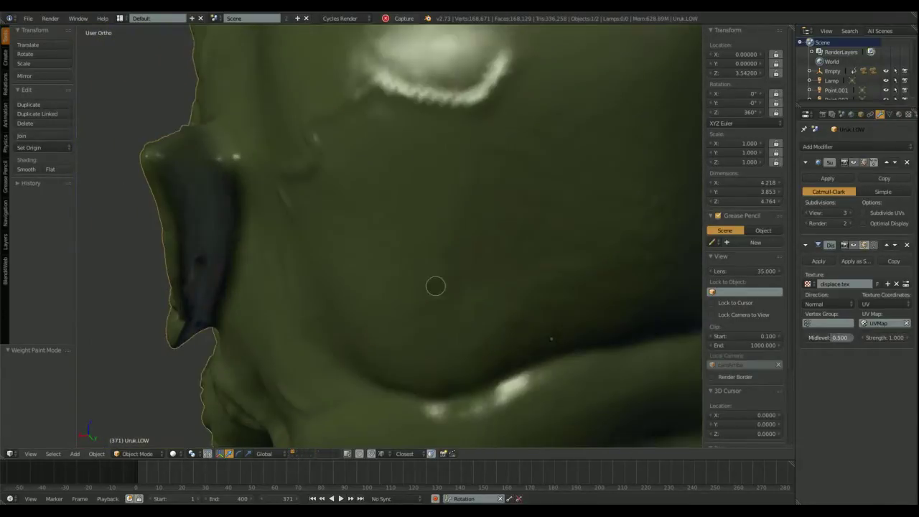
{"action": "middle_click_drag", "start_coordinate": [436, 286], "coordinate": [245, 357]}
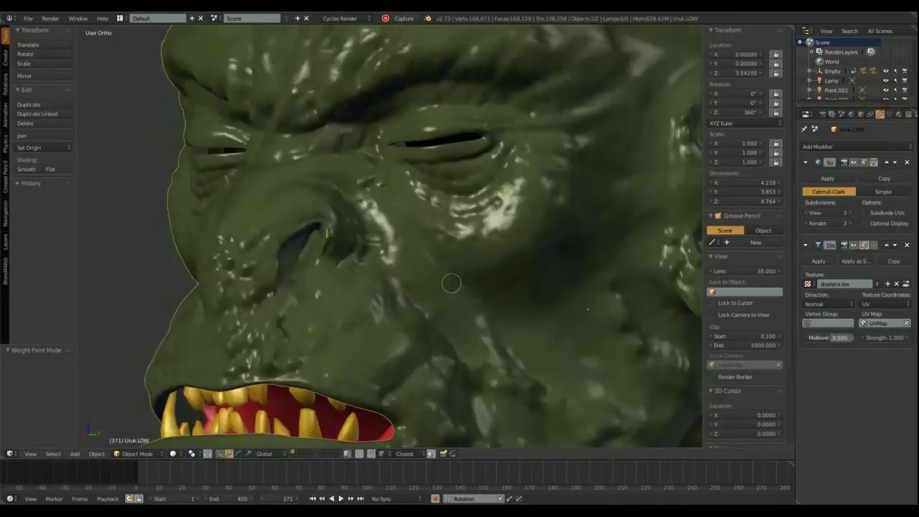
{"action": "middle_click_drag", "start_coordinate": [447, 281], "coordinate": [525, 254]}
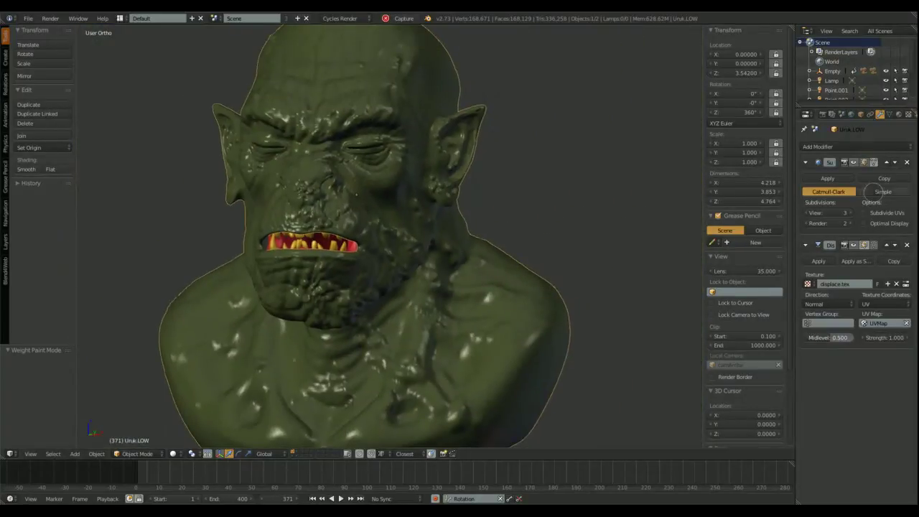
{"action": "left_click", "coordinate": [805, 213]}
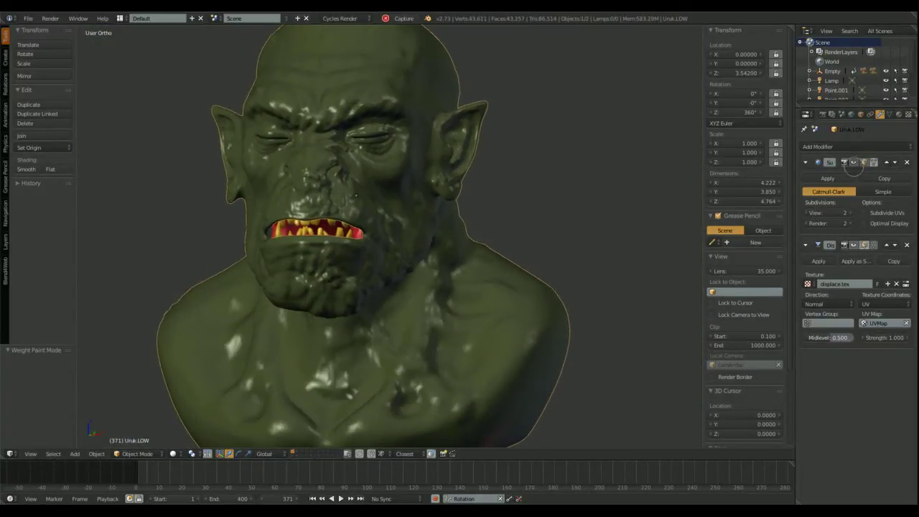
{"action": "left_click", "coordinate": [854, 162]}
{"action": "left_click", "coordinate": [854, 245]}
- Select all vertices of the bust in Edit Mode and assign them to a new vertex group
{"action": "middle_click_drag", "start_coordinate": [423, 256], "coordinate": [533, 230]}
{"action": "key", "text": "Tab"}
{"action": "key", "text": "a"}
{"action": "left_click", "coordinate": [94, 454]}
{"action": "mouse_move", "coordinate": [133, 322]}
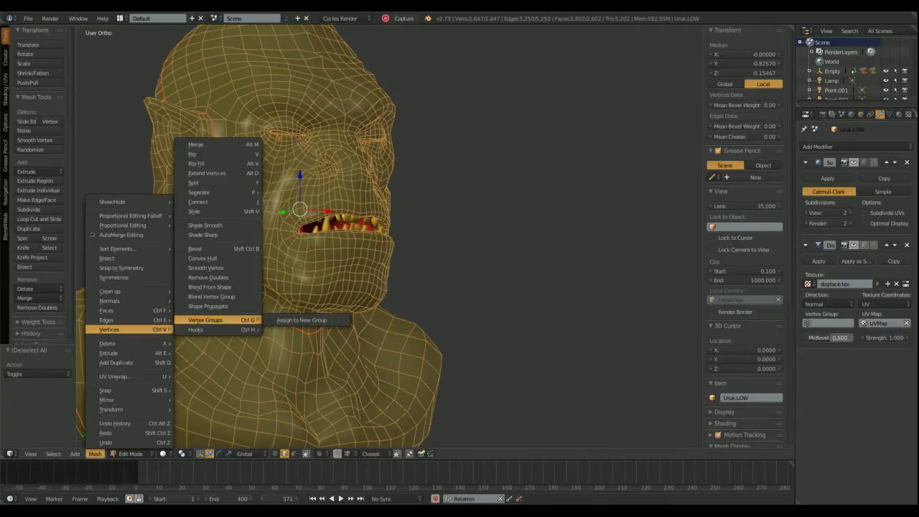
{"action": "left_click", "coordinate": [316, 318]}
- Rename the bust's new vertex group as displacement-mod
{"action": "left_click", "coordinate": [889, 115]}
{"action": "left_click", "coordinate": [821, 230]}
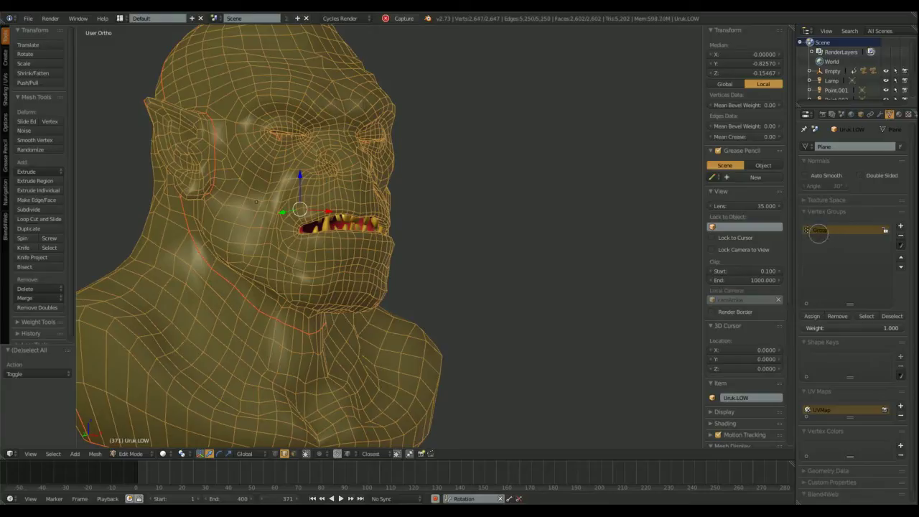
{"action": "right_click", "coordinate": [819, 233]}
{"action": "type", "text": "od"}
{"action": "key", "text": "Return"}
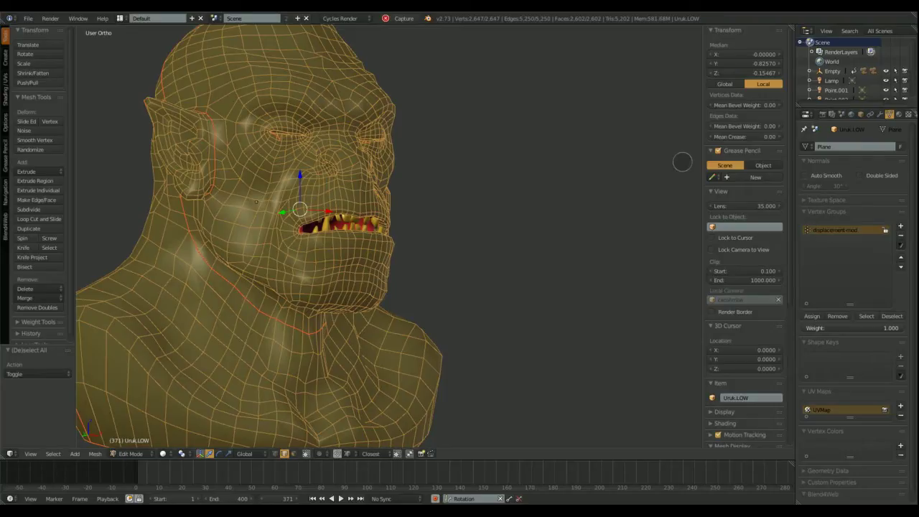
- Put the bust in Weight Paint mode and choose the Subtract brush
{"action": "middle_click_drag", "start_coordinate": [502, 288], "coordinate": [438, 288]}
{"action": "scroll", "coordinate": [438, 289], "scroll_direction": "down", "scroll_amount": 1}
{"action": "left_click", "coordinate": [158, 454]}
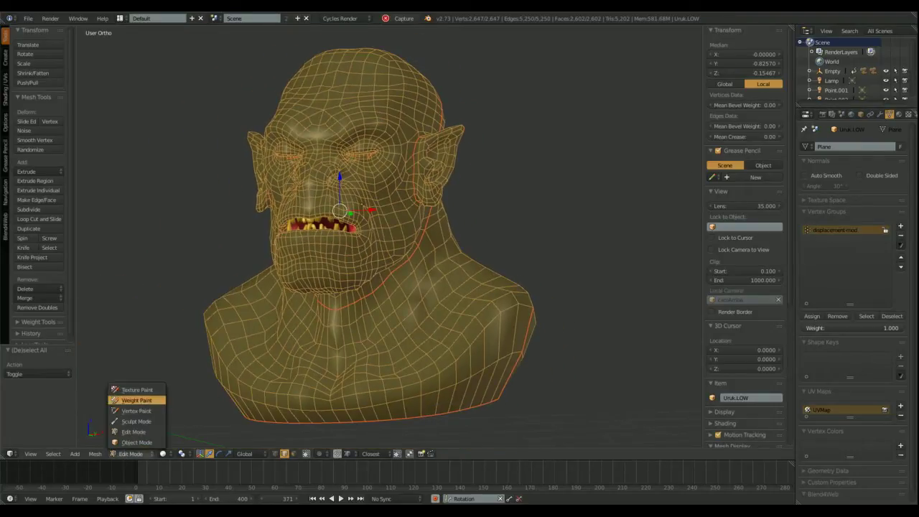
{"action": "left_click", "coordinate": [162, 400]}
{"action": "middle_click_drag", "start_coordinate": [503, 246], "coordinate": [460, 248]}
{"action": "mouse_move", "coordinate": [460, 247]}
{"action": "middle_mouse_down", "text": "shift"}
{"action": "mouse_move", "coordinate": [455, 296]}
{"action": "mouse_move", "coordinate": [495, 309]}
{"action": "middle_mouse_up", "text": "shift"}
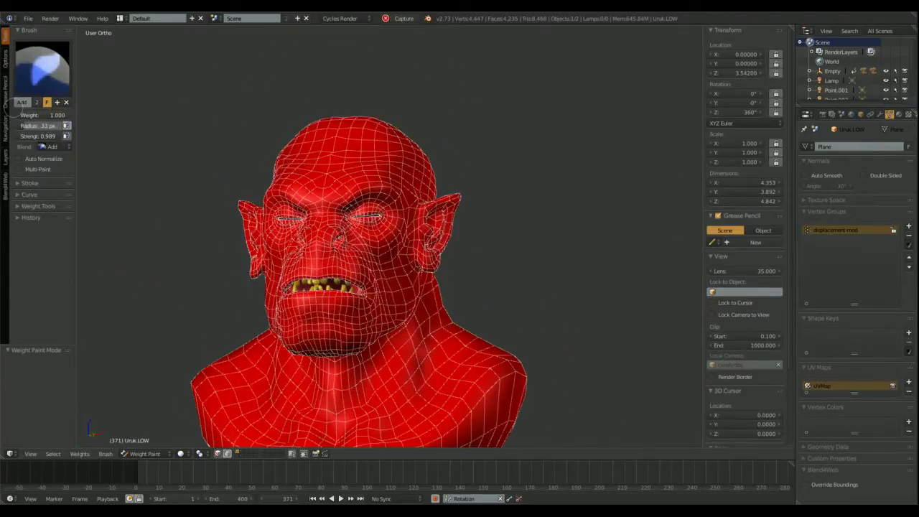
{"action": "left_click", "coordinate": [5, 59]}
{"action": "left_click", "coordinate": [5, 36]}
{"action": "left_click", "coordinate": [42, 68]}
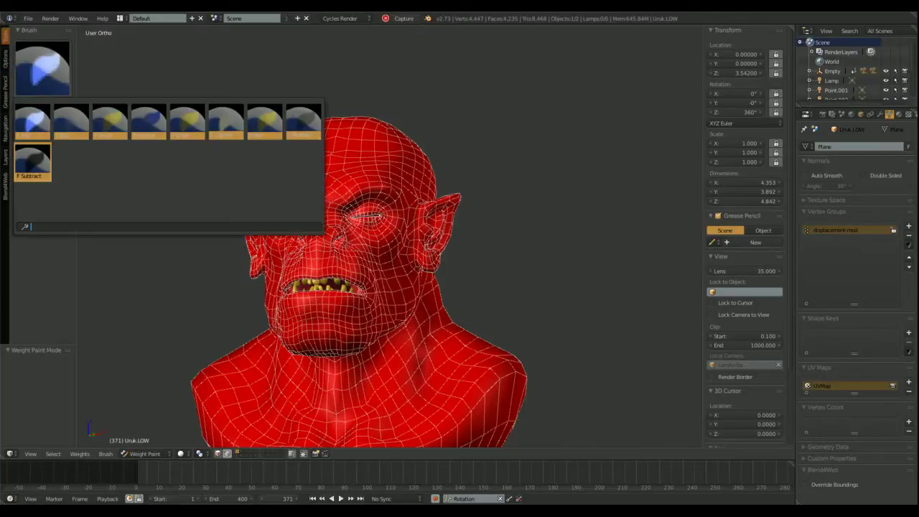
{"action": "left_click", "coordinate": [30, 160]}
- Reduce the weight on the earlobe and along the ear's outer rim with the 33 px Subtract brush at 0.200 strength
{"action": "mouse_move", "coordinate": [497, 241]}
{"action": "middle_mouse_down"}
{"action": "mouse_move", "coordinate": [291, 242]}
{"action": "mouse_move", "coordinate": [298, 222]}
{"action": "mouse_move", "coordinate": [309, 297]}
{"action": "mouse_move", "coordinate": [361, 258]}
{"action": "mouse_move", "coordinate": [332, 188]}
{"action": "middle_mouse_up"}
{"action": "scroll", "coordinate": [372, 250], "scroll_direction": "up", "scroll_amount": 3}
{"action": "scroll", "coordinate": [291, 242], "scroll_direction": "up", "scroll_amount": 5}
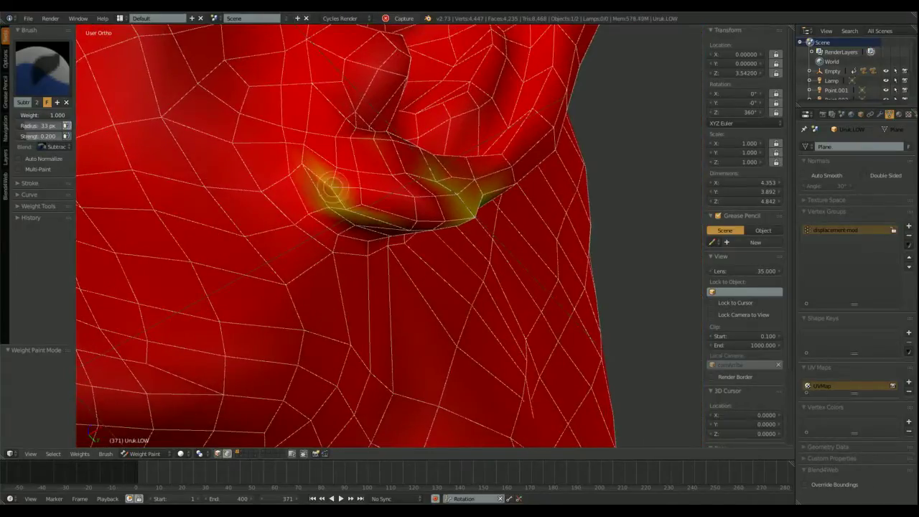
{"action": "scroll", "coordinate": [409, 214], "scroll_direction": "down", "scroll_amount": 5}
{"action": "middle_click_drag", "start_coordinate": [409, 214], "coordinate": [344, 234]}
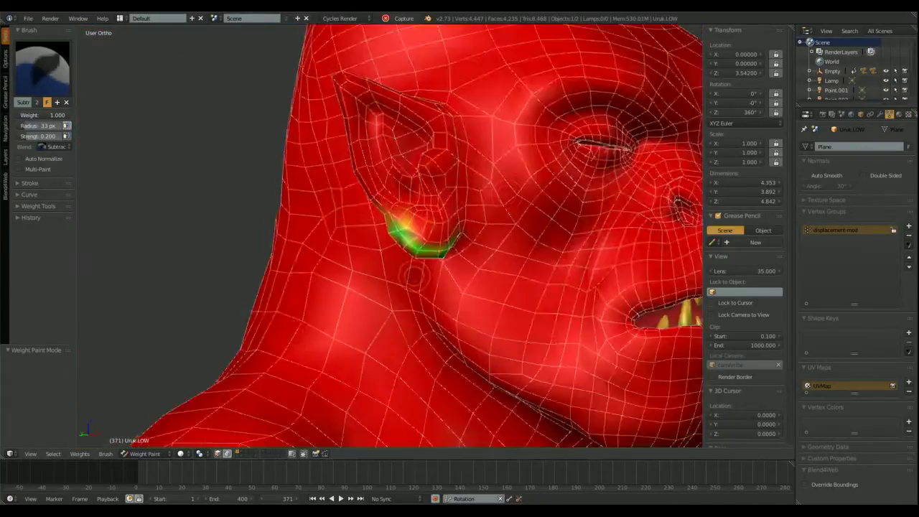
{"action": "scroll", "coordinate": [481, 242], "scroll_direction": "up", "scroll_amount": 4}
{"action": "mouse_move", "coordinate": [482, 242]}
{"action": "middle_mouse_down"}
{"action": "mouse_move", "coordinate": [519, 237]}
{"action": "mouse_move", "coordinate": [423, 199]}
{"action": "mouse_move", "coordinate": [390, 286]}
{"action": "mouse_move", "coordinate": [365, 274]}
{"action": "mouse_move", "coordinate": [347, 292]}
{"action": "mouse_move", "coordinate": [240, 287]}
{"action": "mouse_move", "coordinate": [152, 201]}
{"action": "mouse_move", "coordinate": [439, 272]}
{"action": "middle_mouse_up"}
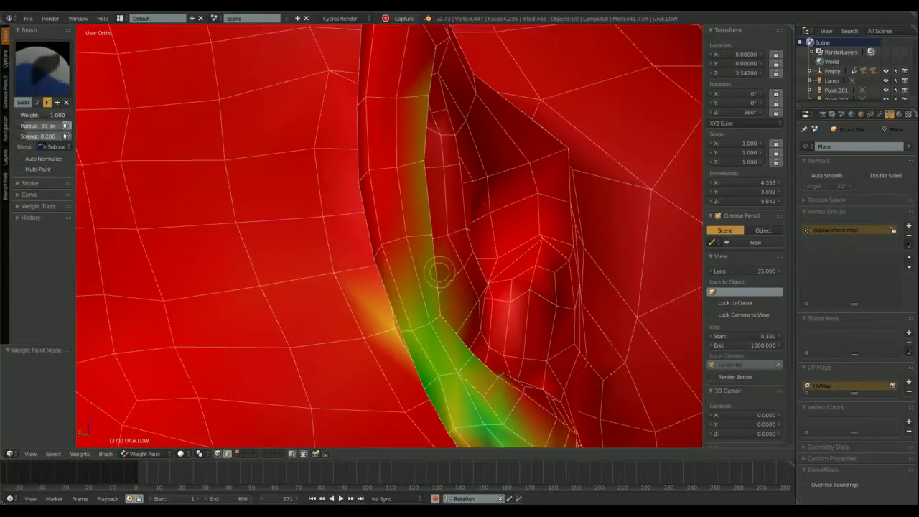
{"action": "mouse_move", "coordinate": [400, 142]}
{"action": "middle_mouse_down"}
{"action": "mouse_move", "coordinate": [332, 261]}
{"action": "mouse_move", "coordinate": [514, 289]}
{"action": "mouse_move", "coordinate": [437, 325]}
{"action": "middle_mouse_up"}
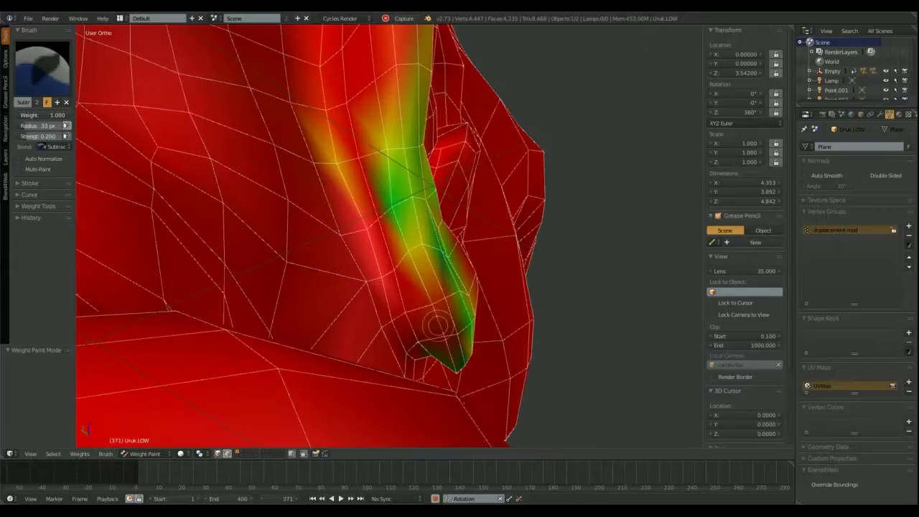
{"action": "left_click", "coordinate": [43, 68]}
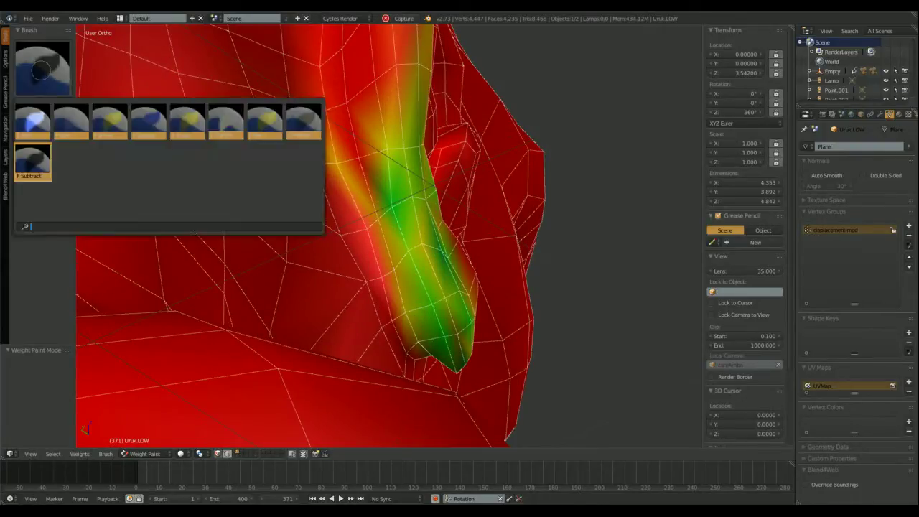
{"action": "left_click", "coordinate": [33, 118]}
{"action": "left_click", "coordinate": [43, 68]}
{"action": "left_click", "coordinate": [33, 161]}
- Select the ring of faces bordering one eye's opening with face selection masking, covering the upper and lower eyelid edges
{"action": "scroll", "coordinate": [424, 172], "scroll_direction": "down", "scroll_amount": 6}
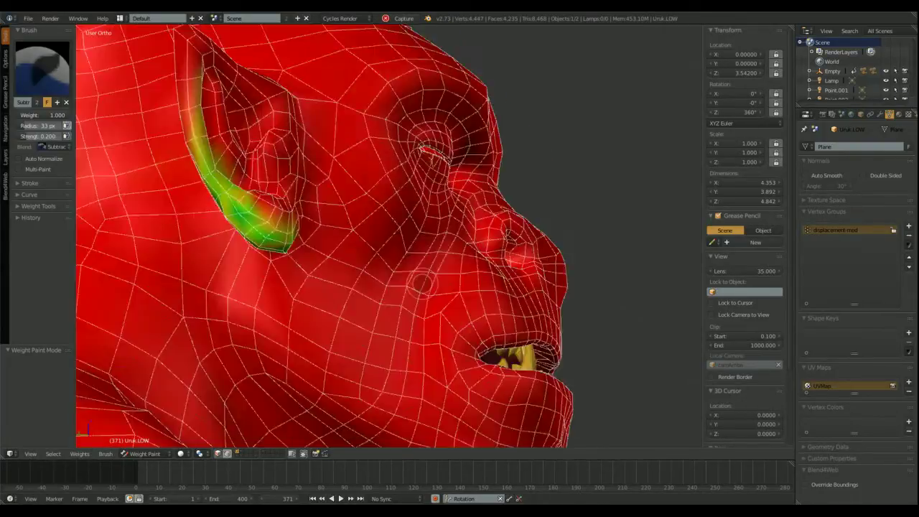
{"action": "mouse_move", "coordinate": [428, 173]}
{"action": "middle_mouse_down"}
{"action": "mouse_move", "coordinate": [309, 154]}
{"action": "mouse_move", "coordinate": [336, 153]}
{"action": "mouse_move", "coordinate": [287, 268]}
{"action": "mouse_move", "coordinate": [308, 257]}
{"action": "middle_mouse_up"}
{"action": "scroll", "coordinate": [336, 153], "scroll_direction": "up", "scroll_amount": 6}
{"action": "scroll", "coordinate": [288, 268], "scroll_direction": "up", "scroll_amount": 2}
{"action": "scroll", "coordinate": [303, 281], "scroll_direction": "up", "scroll_amount": 3}
{"action": "key", "text": "a"}
{"action": "right_click", "coordinate": [306, 258]}
{"action": "right_click", "coordinate": [365, 254], "text": "shift"}
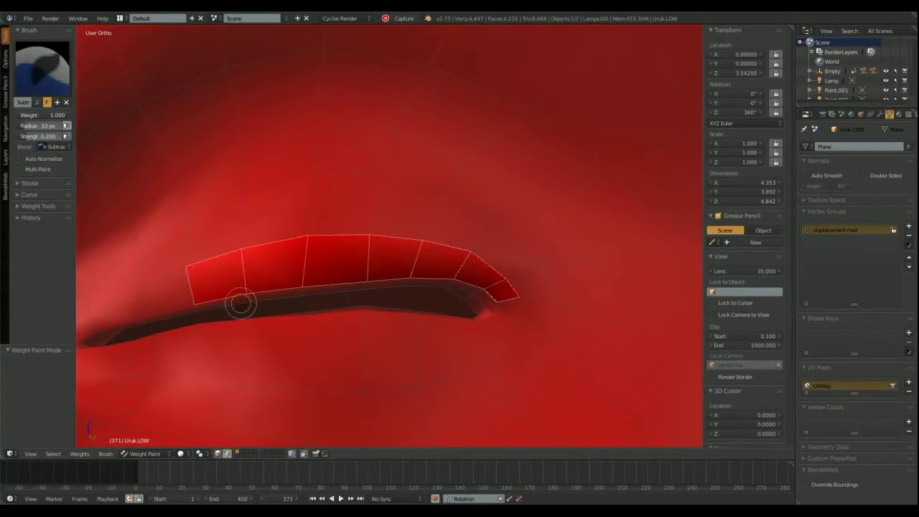
{"action": "middle_click_drag", "start_coordinate": [241, 304], "coordinate": [370, 289], "text": "shift"}
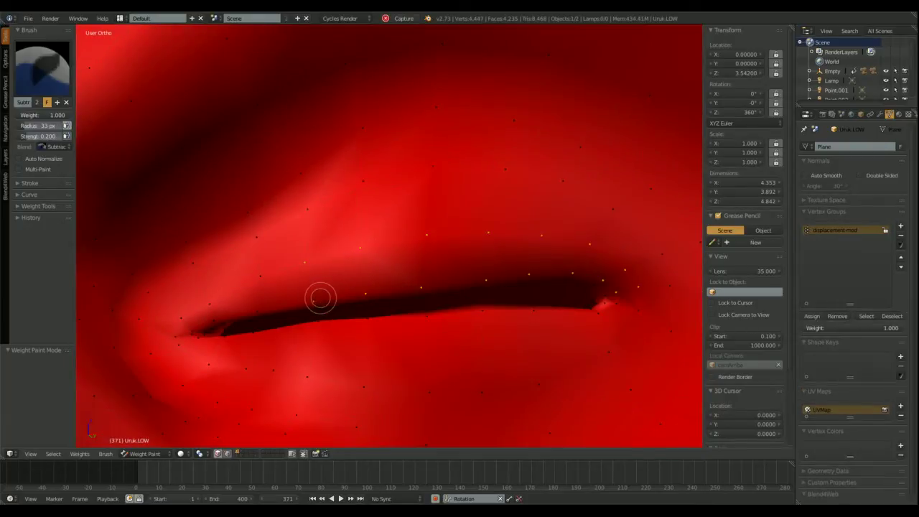
{"action": "key", "text": "v"}
{"action": "left_click", "coordinate": [226, 453]}
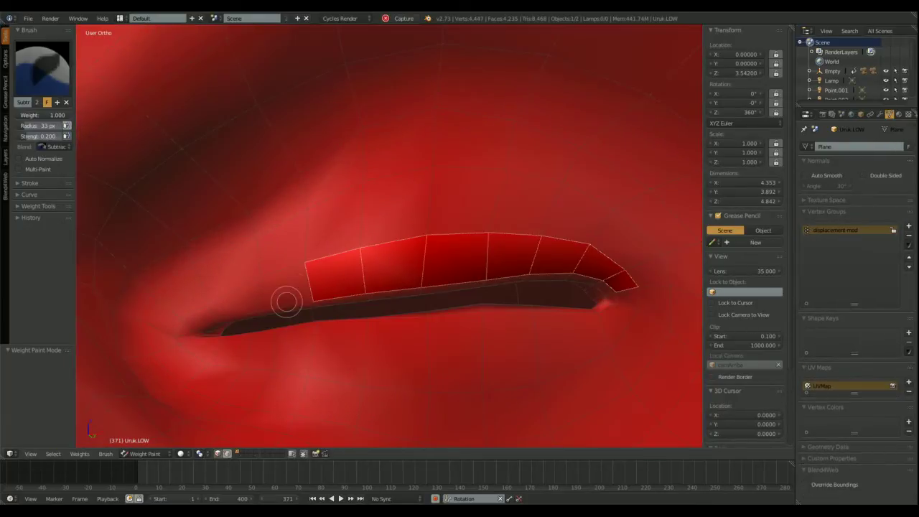
{"action": "left_click_drag", "start_coordinate": [372, 344], "coordinate": [616, 321]}
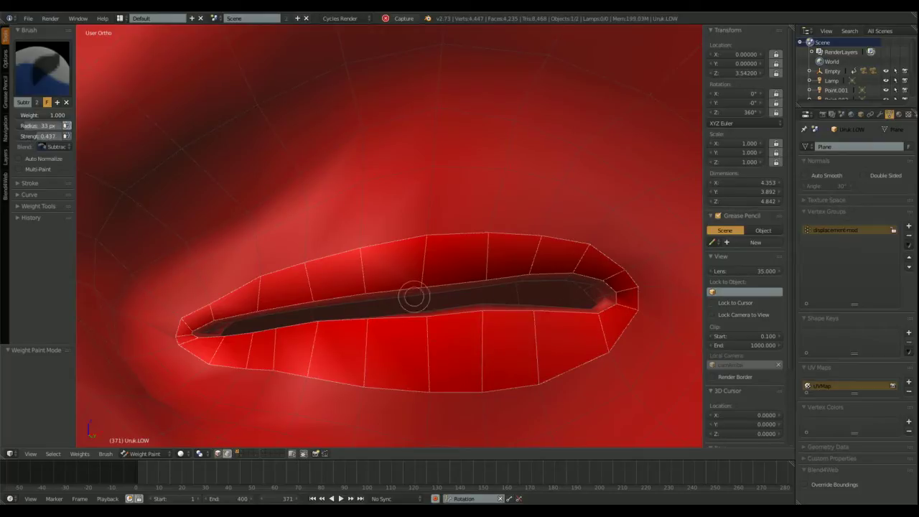
- Subtract weight from the masked eyelid faces at 0.437 brush strength
{"action": "mouse_move", "coordinate": [413, 295]}
{"action": "left_mouse_down"}
{"action": "mouse_move", "coordinate": [215, 323]}
{"action": "mouse_move", "coordinate": [301, 352]}
{"action": "mouse_move", "coordinate": [597, 302]}
{"action": "mouse_move", "coordinate": [537, 276]}
{"action": "mouse_move", "coordinate": [593, 318]}
{"action": "left_mouse_up"}
{"action": "scroll", "coordinate": [333, 304], "scroll_direction": "down", "scroll_amount": 6}
{"action": "middle_click_drag", "start_coordinate": [333, 305], "coordinate": [494, 213]}
{"action": "scroll", "coordinate": [495, 213], "scroll_direction": "down", "scroll_amount": 3}
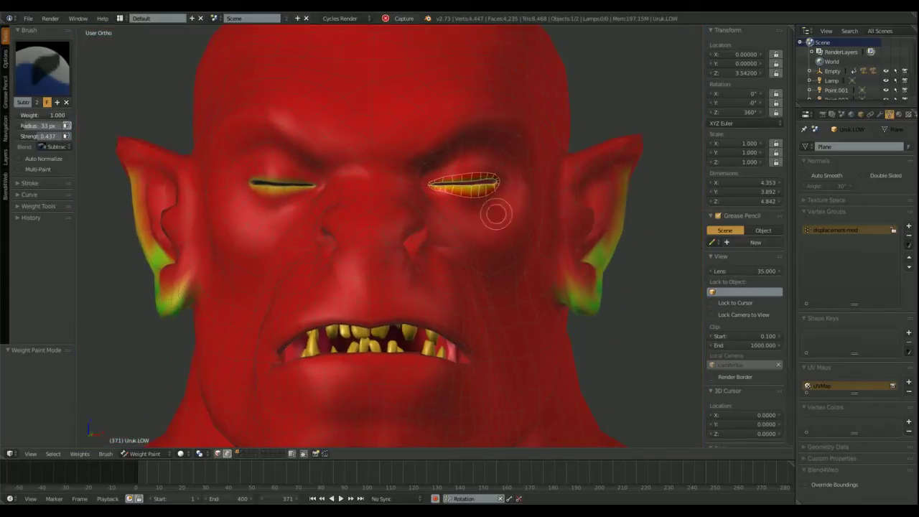
- Clear the eyelid mask and select the strip of faces along the inner edges of both lips and the mouth corner
{"action": "mouse_move", "coordinate": [417, 277]}
{"action": "middle_mouse_down"}
{"action": "mouse_move", "coordinate": [412, 215]}
{"action": "mouse_move", "coordinate": [367, 251]}
{"action": "mouse_move", "coordinate": [323, 199]}
{"action": "mouse_move", "coordinate": [304, 361]}
{"action": "mouse_move", "coordinate": [355, 251]}
{"action": "mouse_move", "coordinate": [440, 282]}
{"action": "middle_mouse_up"}
{"action": "scroll", "coordinate": [367, 251], "scroll_direction": "up", "scroll_amount": 3}
{"action": "scroll", "coordinate": [323, 199], "scroll_direction": "down", "scroll_amount": 4}
{"action": "scroll", "coordinate": [356, 251], "scroll_direction": "up", "scroll_amount": 5}
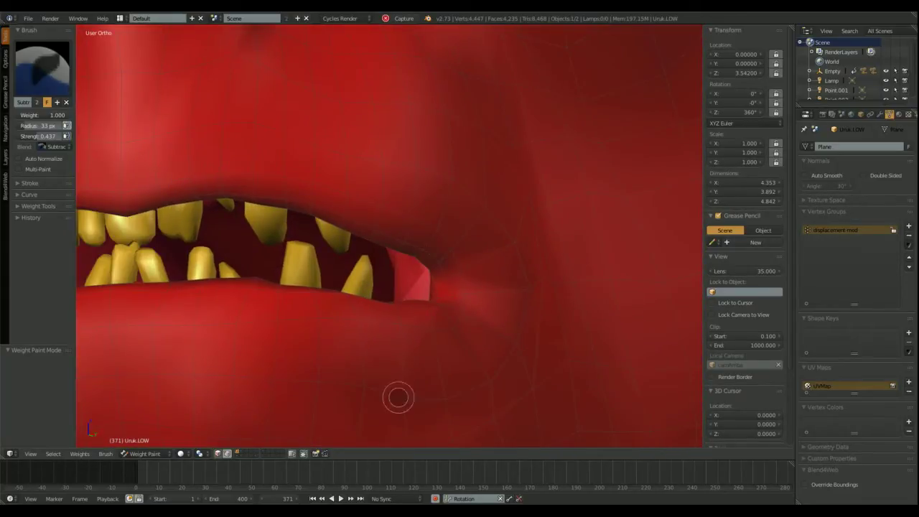
{"action": "key", "text": "a"}
{"action": "key", "text": "a"}
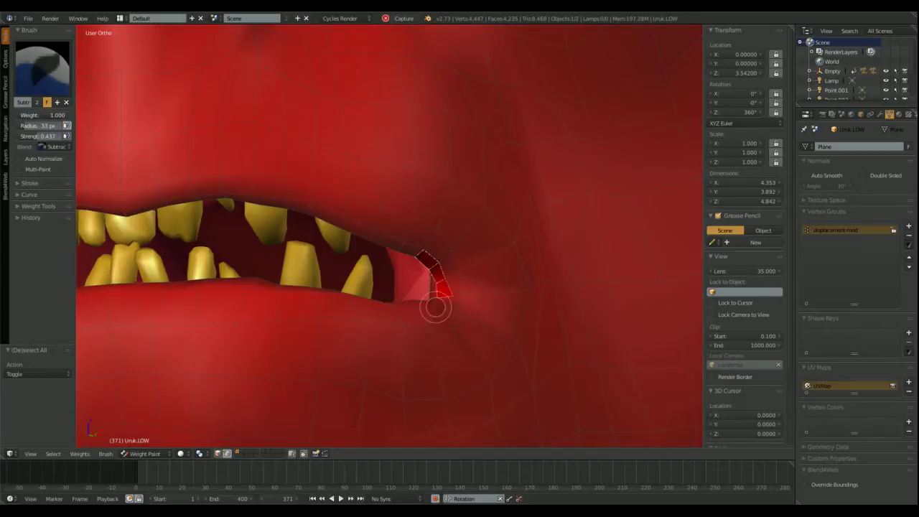
{"action": "middle_click_drag", "start_coordinate": [436, 308], "coordinate": [463, 257]}
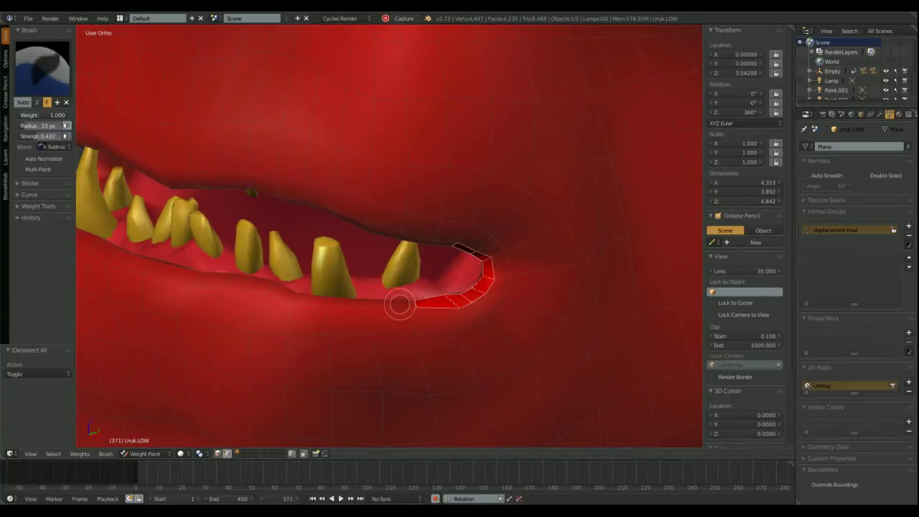
{"action": "middle_click_drag", "start_coordinate": [151, 273], "coordinate": [274, 230]}
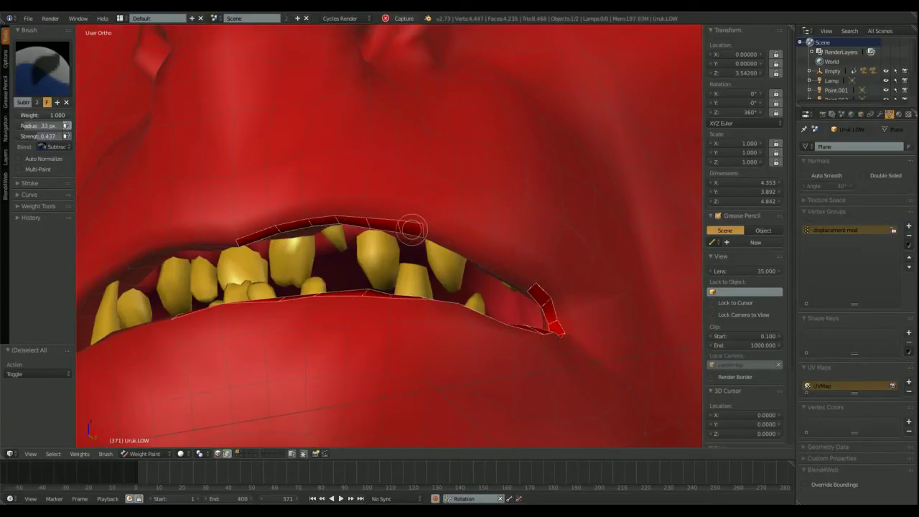
{"action": "middle_click_drag", "start_coordinate": [501, 266], "coordinate": [501, 236]}
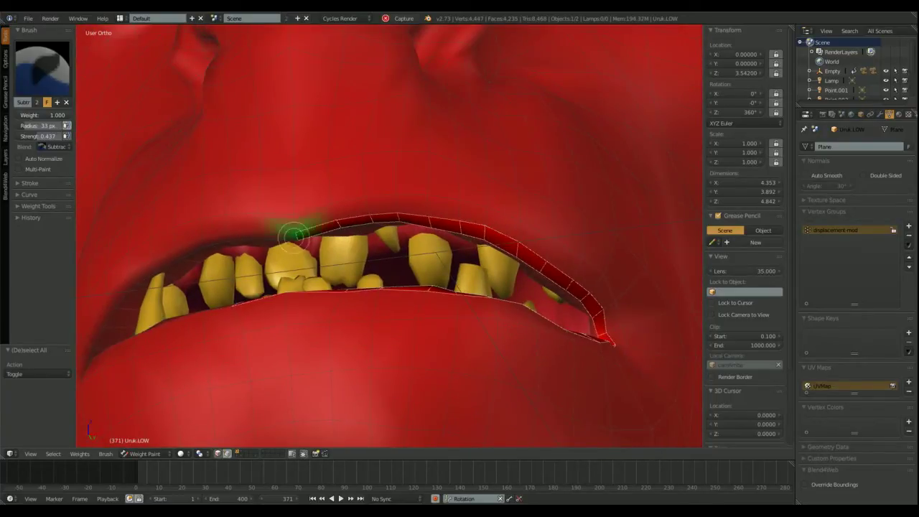
- Subtract weight along the masked edges of the upper and lower lips with the 33 px brush at 0.437 strength
{"action": "mouse_move", "coordinate": [294, 237]}
{"action": "left_mouse_down"}
{"action": "mouse_move", "coordinate": [507, 240]}
{"action": "mouse_move", "coordinate": [621, 329]}
{"action": "left_mouse_up"}
{"action": "mouse_move", "coordinate": [620, 329]}
{"action": "middle_mouse_down"}
{"action": "mouse_move", "coordinate": [517, 396]}
{"action": "mouse_move", "coordinate": [571, 249]}
{"action": "mouse_move", "coordinate": [542, 298]}
{"action": "middle_mouse_up"}
{"action": "mouse_move", "coordinate": [539, 319]}
{"action": "left_mouse_down"}
{"action": "mouse_move", "coordinate": [519, 343]}
{"action": "mouse_move", "coordinate": [281, 333]}
{"action": "left_mouse_up"}
- Switch to the Add weight brush at 0.452 strength and even out the weight along the masked lip edges
{"action": "left_click", "coordinate": [47, 81]}
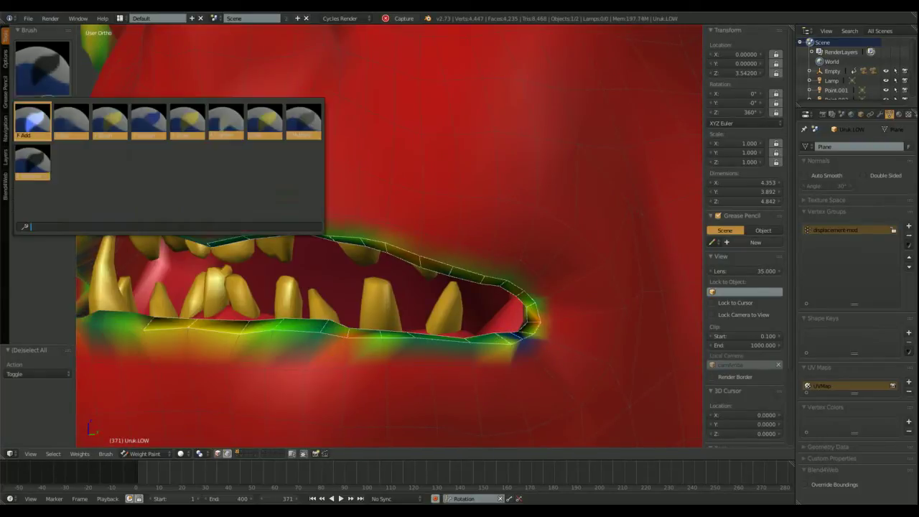
{"action": "left_click", "coordinate": [70, 119]}
{"action": "left_click", "coordinate": [47, 81]}
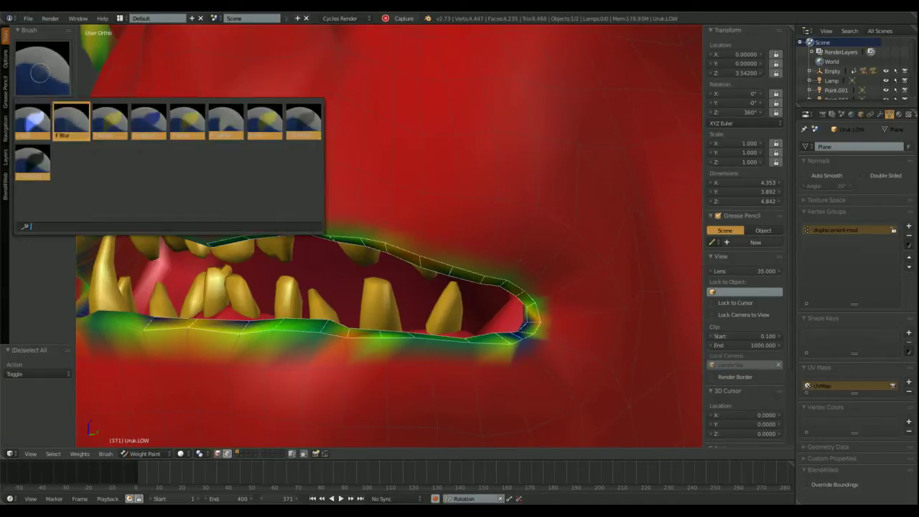
{"action": "left_click", "coordinate": [33, 120]}
{"action": "left_click_drag", "start_coordinate": [30, 138], "coordinate": [32, 137]}
{"action": "middle_click_drag", "start_coordinate": [341, 347], "coordinate": [370, 320]}
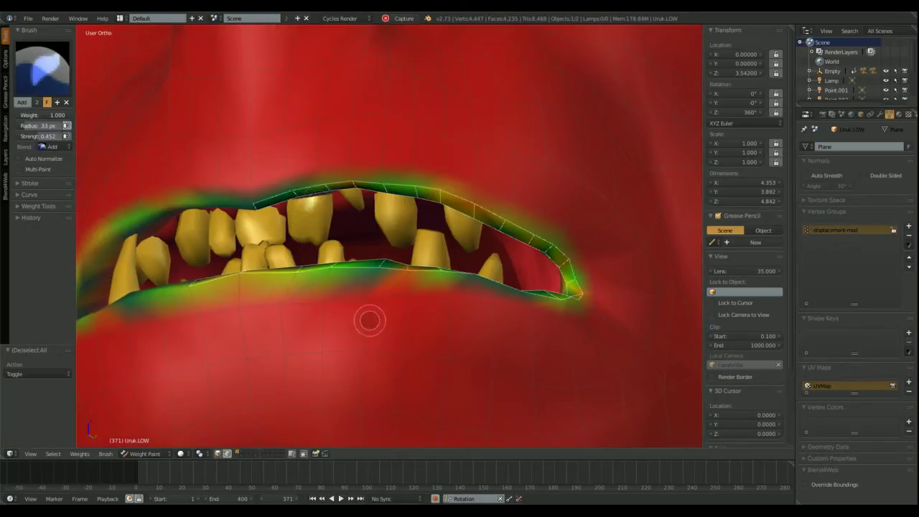
{"action": "scroll", "coordinate": [500, 237], "scroll_direction": "down", "scroll_amount": 6}
{"action": "middle_click_drag", "start_coordinate": [501, 237], "coordinate": [554, 168]}
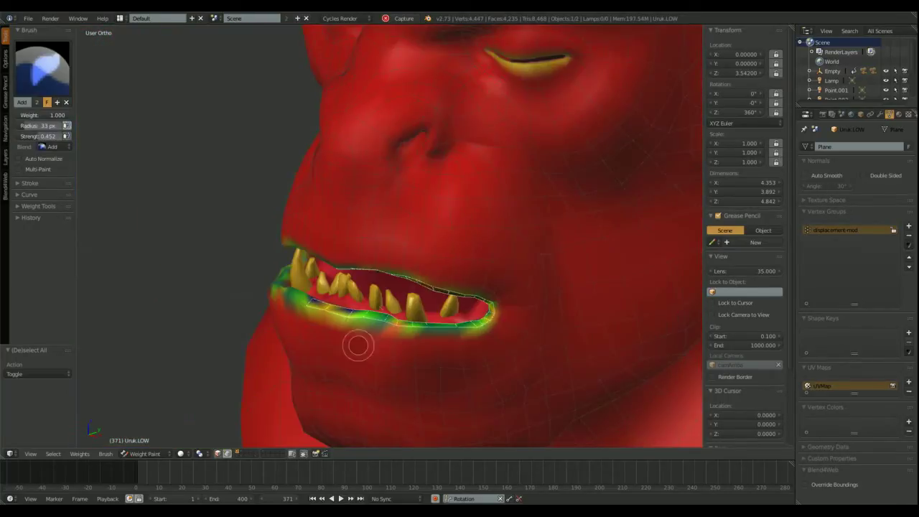
{"action": "middle_click_drag", "start_coordinate": [359, 345], "coordinate": [404, 303], "text": "shift"}
{"action": "scroll", "coordinate": [405, 304], "scroll_direction": "up", "scroll_amount": 6}
{"action": "scroll", "coordinate": [650, 345], "scroll_direction": "down", "scroll_amount": 5}
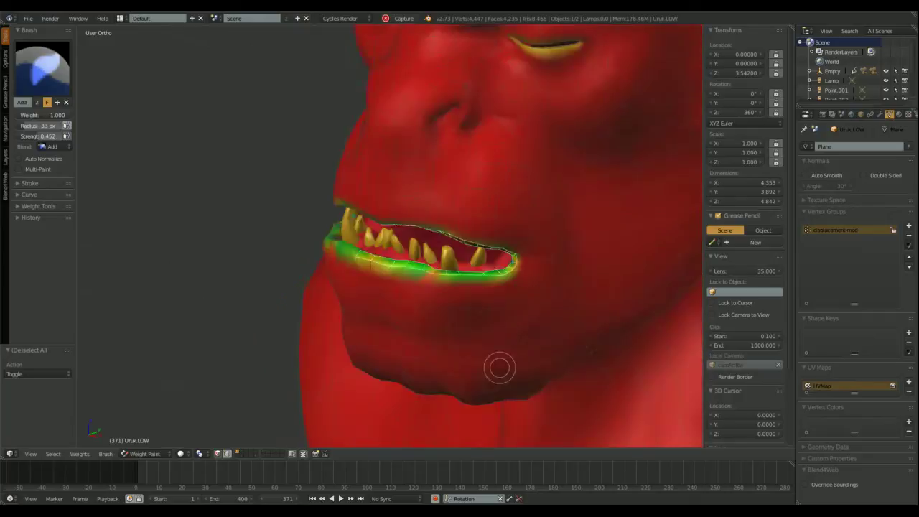
{"action": "mouse_move", "coordinate": [496, 367]}
{"action": "middle_mouse_down"}
{"action": "mouse_move", "coordinate": [554, 271]}
{"action": "mouse_move", "coordinate": [502, 273]}
{"action": "middle_mouse_up"}
- Return the head to Object Mode, show its Displace modifier in the viewport and set the subdivision view level to 3
{"action": "key", "text": "ctrl+Tab"}
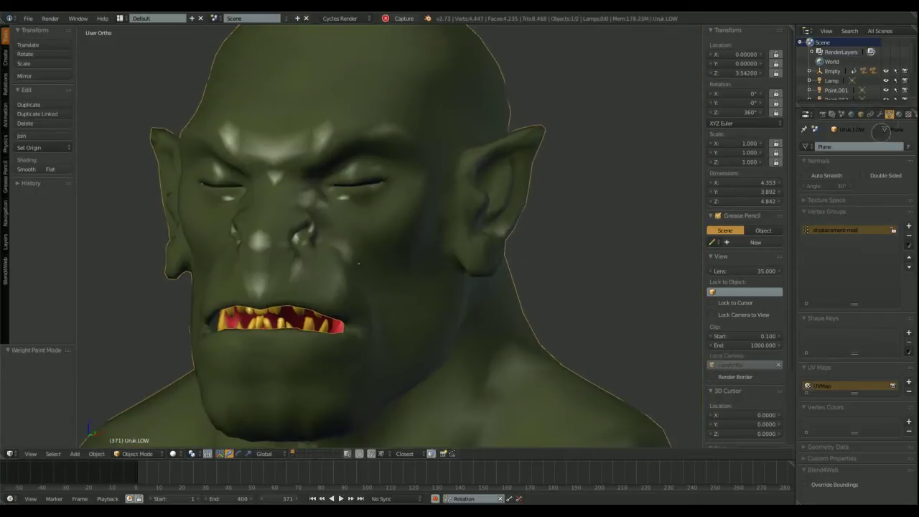
{"action": "left_click", "coordinate": [881, 114]}
{"action": "scroll", "coordinate": [575, 180], "scroll_direction": "up", "scroll_amount": 4}
{"action": "left_click", "coordinate": [854, 245]}
{"action": "middle_click_drag", "start_coordinate": [449, 234], "coordinate": [556, 215]}
{"action": "left_click", "coordinate": [850, 213]}
{"action": "scroll", "coordinate": [556, 215], "scroll_direction": "up", "scroll_amount": 3}
{"action": "scroll", "coordinate": [556, 214], "scroll_direction": "up", "scroll_amount": 1}
- Assign the displacement-mod vertex group to the Displace modifier
{"action": "left_click", "coordinate": [828, 323]}
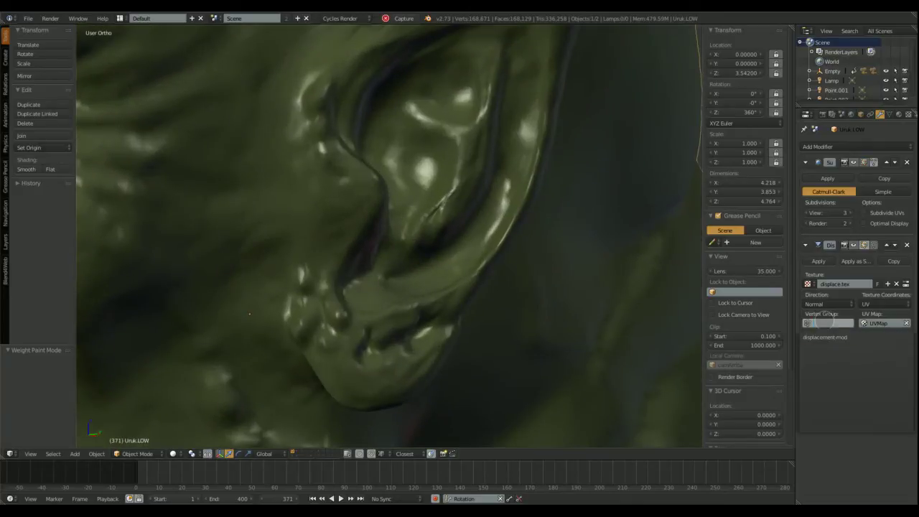
{"action": "scroll", "coordinate": [464, 318], "scroll_direction": "down", "scroll_amount": 4}
{"action": "middle_click_drag", "start_coordinate": [464, 318], "coordinate": [402, 259]}
{"action": "scroll", "coordinate": [477, 223], "scroll_direction": "up", "scroll_amount": 5}
- Enter Weight Paint mode at the ear and choose the Subtract brush with a strength of 0.189
{"action": "left_click", "coordinate": [137, 453]}
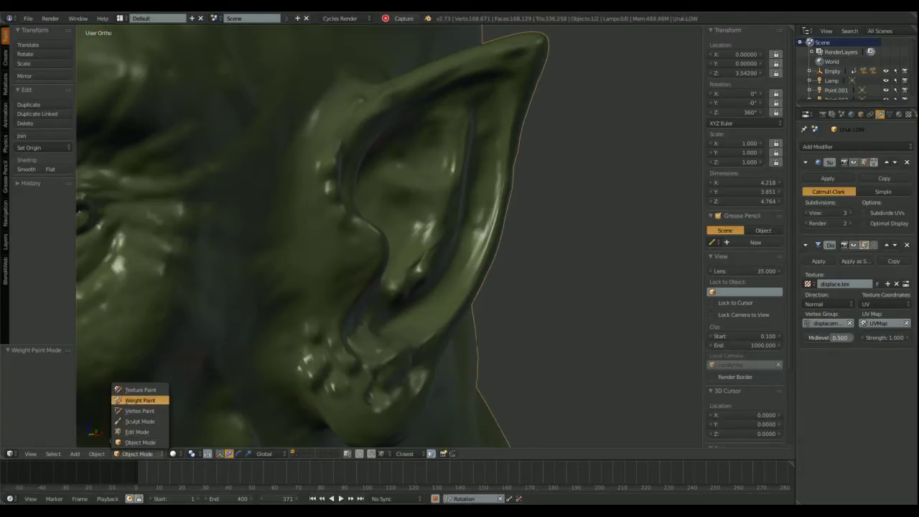
{"action": "left_click", "coordinate": [140, 400]}
{"action": "mouse_move", "coordinate": [530, 248]}
{"action": "middle_mouse_down"}
{"action": "mouse_move", "coordinate": [533, 267]}
{"action": "mouse_move", "coordinate": [390, 275]}
{"action": "mouse_move", "coordinate": [359, 248]}
{"action": "middle_mouse_up"}
{"action": "left_click", "coordinate": [42, 70]}
{"action": "left_click", "coordinate": [32, 159]}
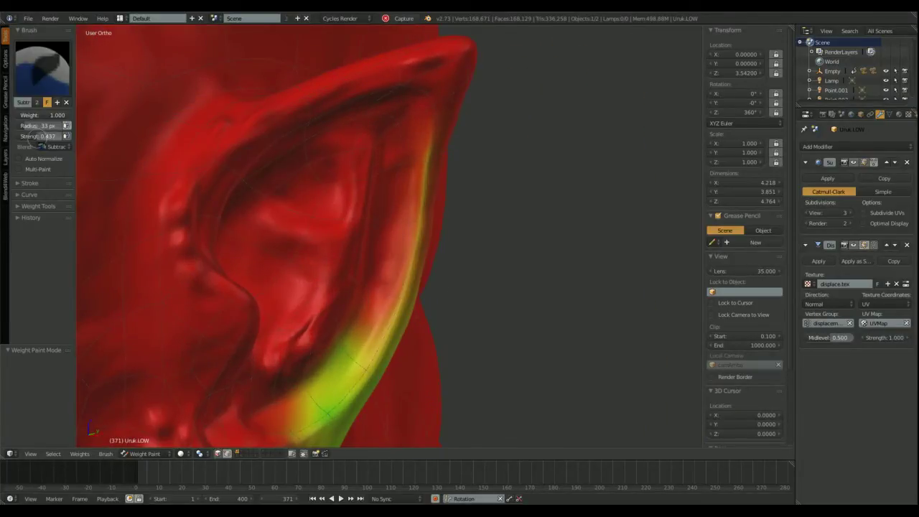
{"action": "left_click_drag", "start_coordinate": [37, 139], "coordinate": [26, 138]}
{"action": "middle_click_drag", "start_coordinate": [338, 226], "coordinate": [280, 237]}
- Hide the modifiers in the viewport, select all faces and subtract weight along the ear's outer rim, lobe and back
{"action": "left_click", "coordinate": [863, 245]}
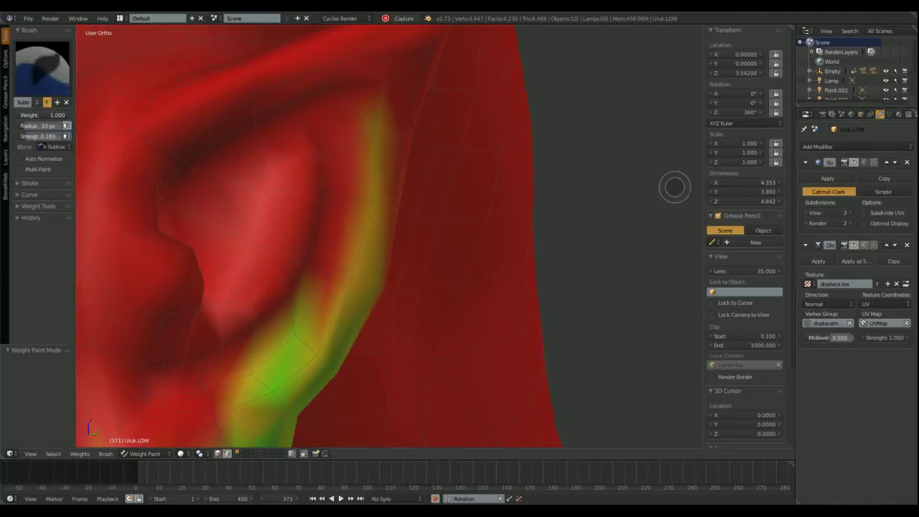
{"action": "key", "text": "a"}
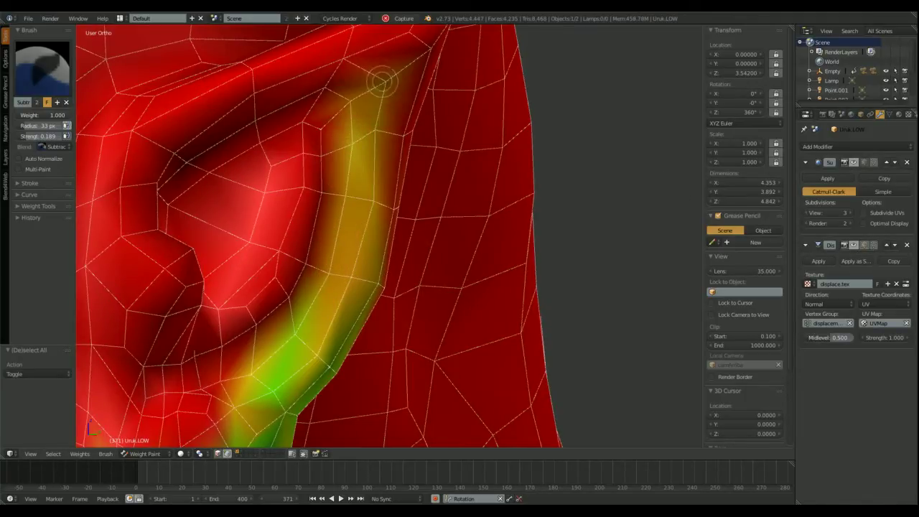
{"action": "scroll", "coordinate": [418, 214], "scroll_direction": "down", "scroll_amount": 3}
{"action": "middle_click_drag", "start_coordinate": [603, 231], "coordinate": [392, 126]}
{"action": "scroll", "coordinate": [391, 184], "scroll_direction": "up", "scroll_amount": 4}
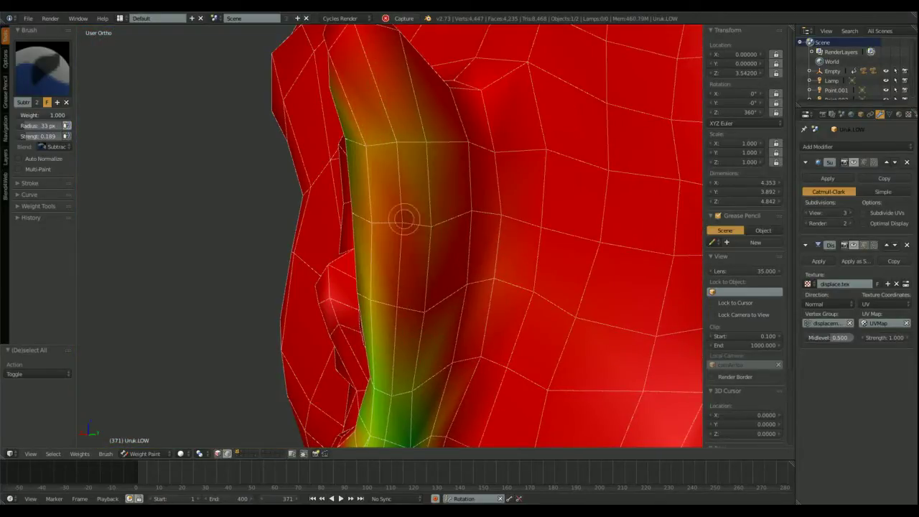
{"action": "middle_click_drag", "start_coordinate": [471, 254], "coordinate": [386, 287]}
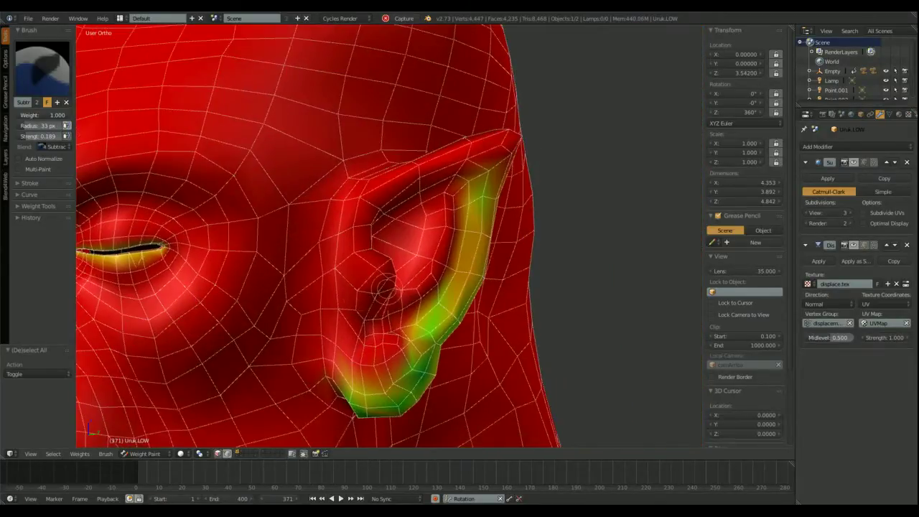
- Return to Object Mode, show the Displace modifier in the viewport and check the displaced surface around the ear
{"action": "left_click", "coordinate": [148, 442]}
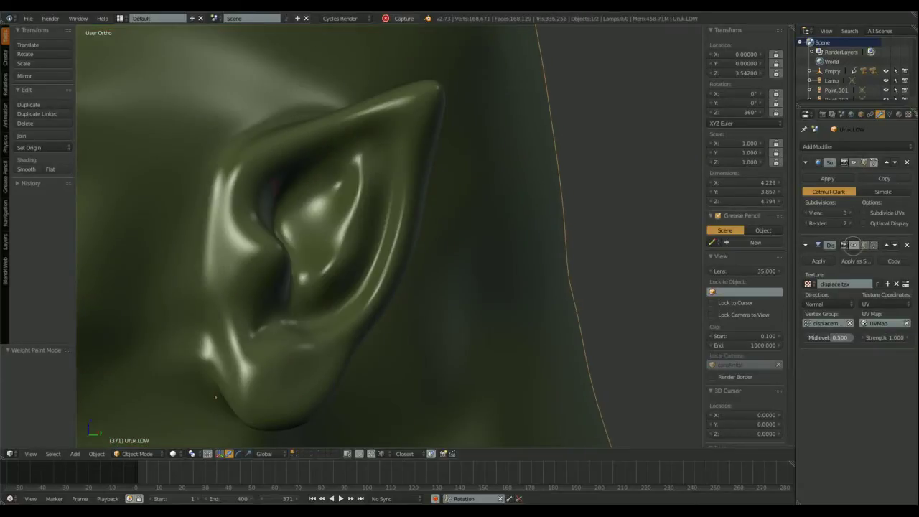
{"action": "left_click", "coordinate": [852, 245]}
{"action": "scroll", "coordinate": [426, 240], "scroll_direction": "down", "scroll_amount": 3}
{"action": "middle_click_drag", "start_coordinate": [426, 240], "coordinate": [376, 263]}
{"action": "middle_click_drag", "start_coordinate": [437, 258], "coordinate": [475, 224]}
{"action": "scroll", "coordinate": [410, 280], "scroll_direction": "up", "scroll_amount": 4}
{"action": "scroll", "coordinate": [347, 232], "scroll_direction": "up", "scroll_amount": 3}
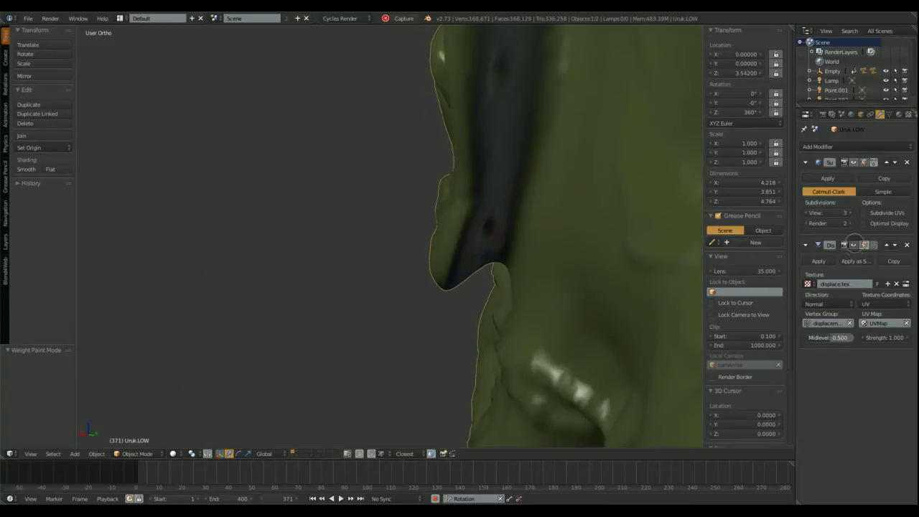
- Compare the area around the ear with the Displace modifier's viewport display turned off and on
{"action": "left_click", "coordinate": [854, 245]}
{"action": "left_click", "coordinate": [854, 245]}
{"action": "scroll", "coordinate": [536, 207], "scroll_direction": "down", "scroll_amount": 5}
{"action": "middle_click_drag", "start_coordinate": [536, 207], "coordinate": [308, 287]}
{"action": "scroll", "coordinate": [309, 287], "scroll_direction": "down", "scroll_amount": 2}
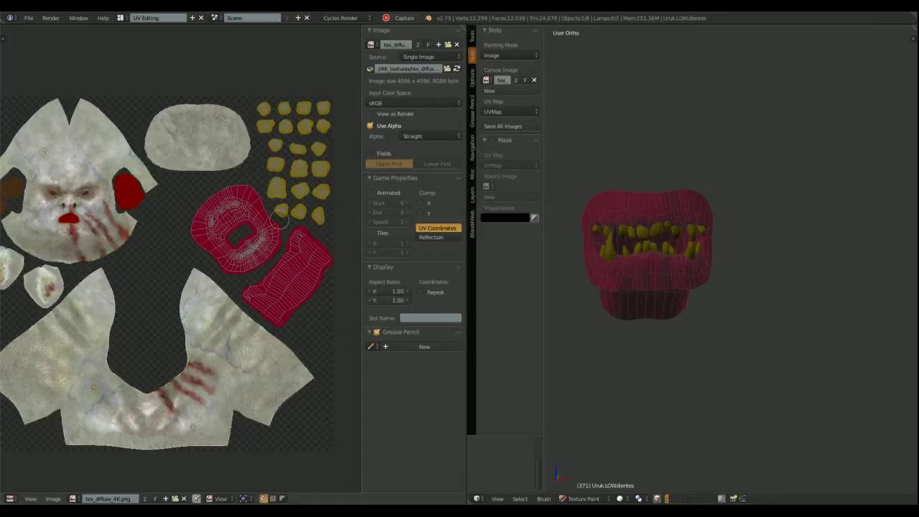
- Frame the mouth object and its UV islands and assign the skin brush texture to the texture paint brush
{"action": "scroll", "coordinate": [281, 219], "scroll_direction": "up", "scroll_amount": 4}
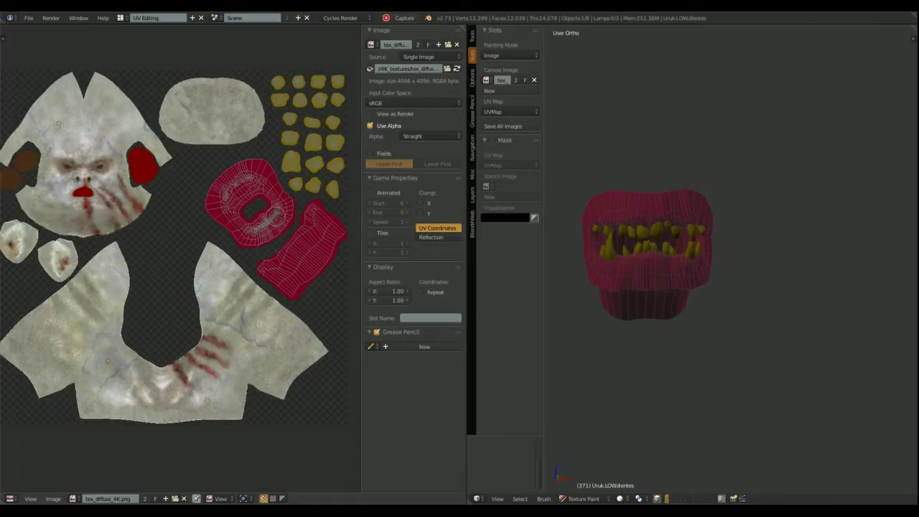
{"action": "scroll", "coordinate": [281, 219], "scroll_direction": "down", "scroll_amount": 2}
{"action": "key", "text": "KP_Decimal"}
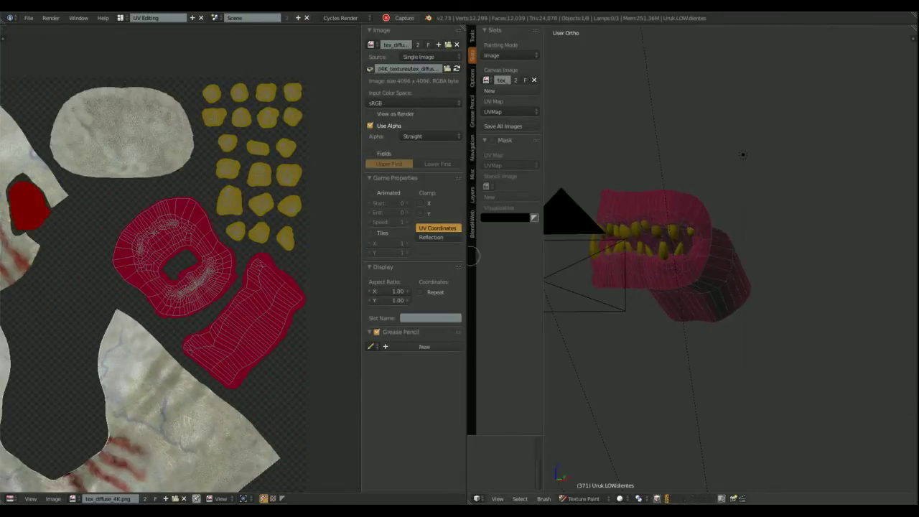
{"action": "left_click", "coordinate": [472, 35]}
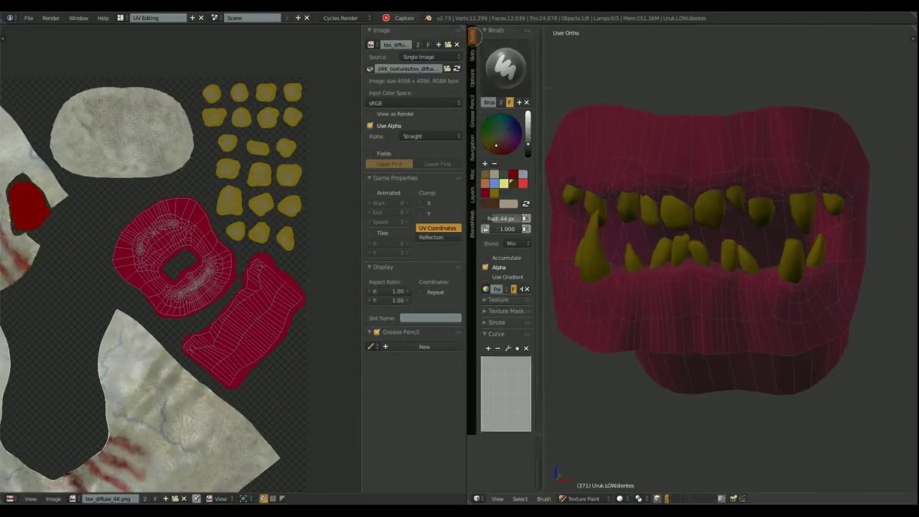
{"action": "left_click", "coordinate": [498, 303]}
{"action": "left_click", "coordinate": [506, 342]}
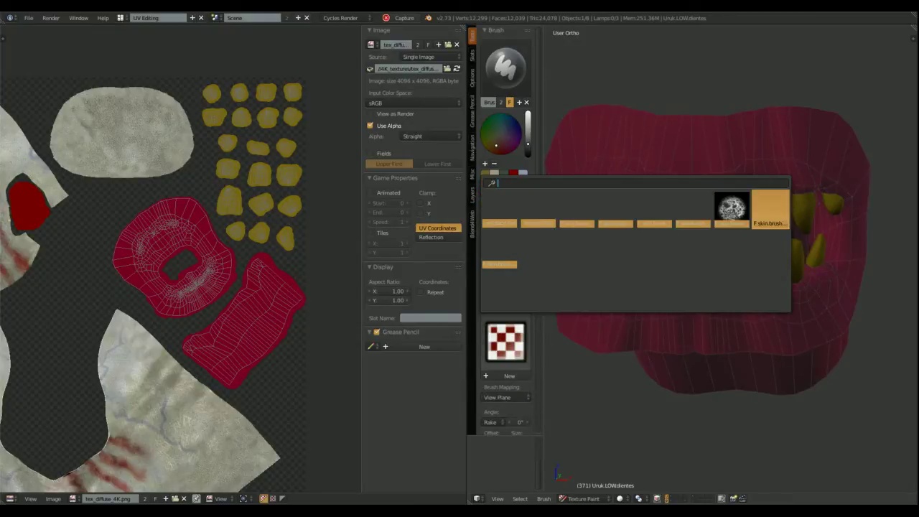
{"action": "left_click", "coordinate": [770, 208]}
{"action": "middle_click_drag", "start_coordinate": [506, 399], "coordinate": [502, 294]}
{"action": "left_click", "coordinate": [490, 188]}
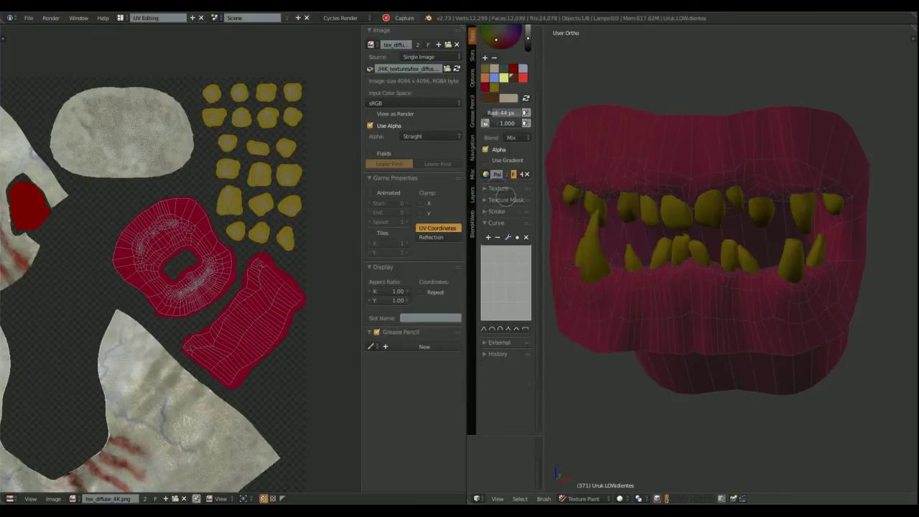
{"action": "left_click", "coordinate": [501, 213]}
{"action": "middle_click_drag", "start_coordinate": [698, 220], "coordinate": [724, 220]}
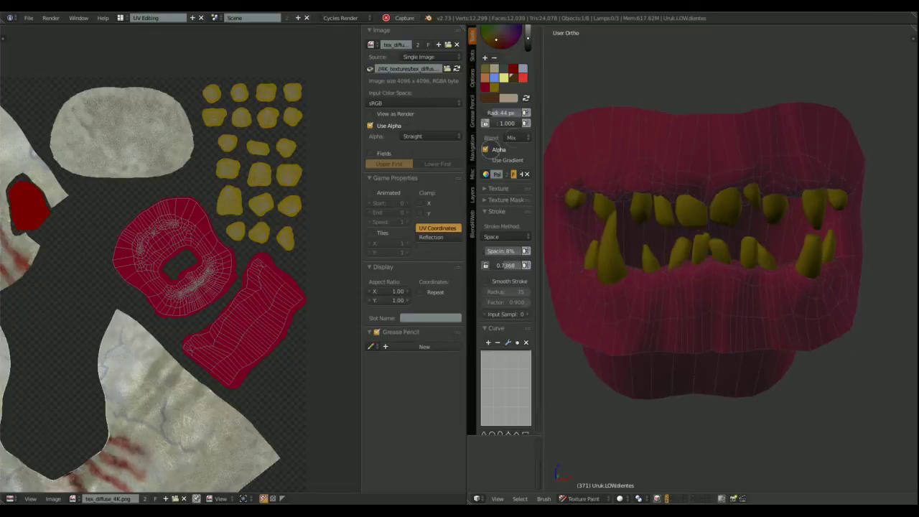
- Set the paint brush to Multiply blending at 0.456 strength with a sharp falloff curve
{"action": "left_click", "coordinate": [515, 137]}
{"action": "left_click", "coordinate": [518, 180]}
{"action": "left_click_drag", "start_coordinate": [513, 123], "coordinate": [496, 123]}
{"action": "mouse_move", "coordinate": [689, 220]}
{"action": "middle_mouse_down"}
{"action": "mouse_move", "coordinate": [693, 210]}
{"action": "mouse_move", "coordinate": [655, 228]}
{"action": "mouse_move", "coordinate": [697, 234]}
{"action": "mouse_move", "coordinate": [710, 214]}
{"action": "middle_mouse_up"}
{"action": "scroll", "coordinate": [693, 210], "scroll_direction": "up", "scroll_amount": 3}
{"action": "key", "text": "ctrl+z"}
{"action": "scroll", "coordinate": [513, 374], "scroll_direction": "down", "scroll_amount": 2}
{"action": "left_click", "coordinate": [509, 404]}
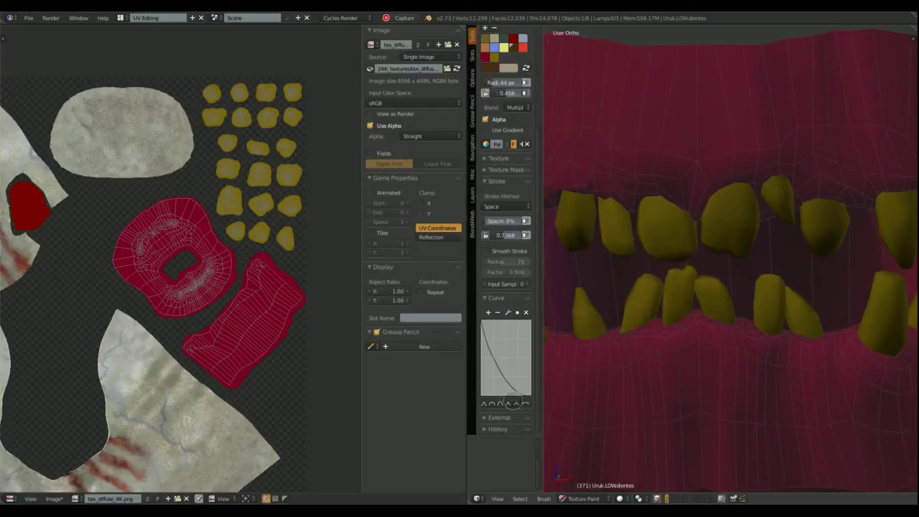
- Darken the upper and side teeth with the Multiply brush at 72 px radius, setting the stroke jitter to 0.2105
{"action": "middle_click_drag", "start_coordinate": [646, 231], "coordinate": [640, 257]}
{"action": "scroll", "coordinate": [708, 219], "scroll_direction": "up", "scroll_amount": 3}
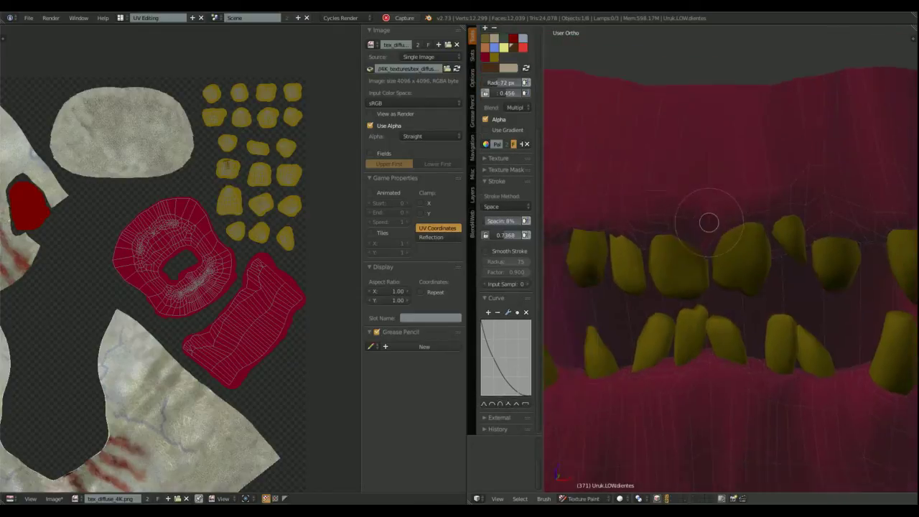
{"action": "scroll", "coordinate": [744, 195], "scroll_direction": "down", "scroll_amount": 2}
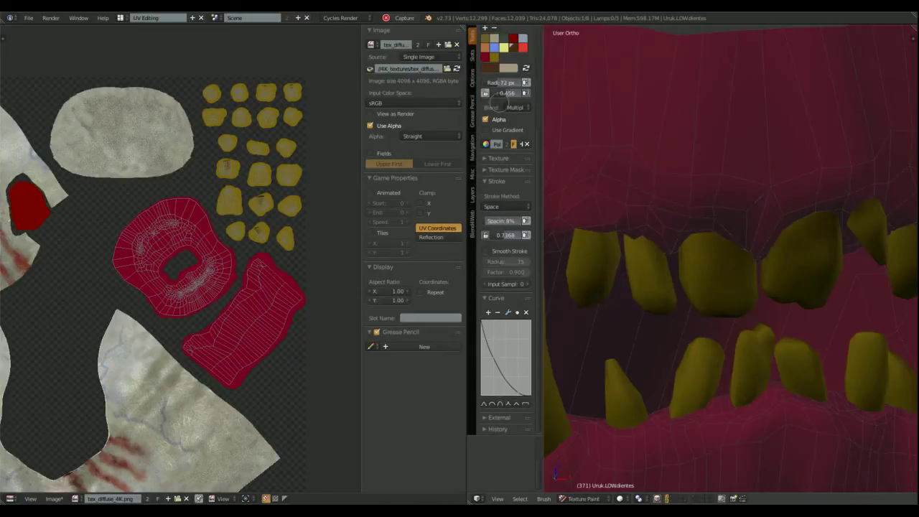
{"action": "mouse_move", "coordinate": [656, 222]}
{"action": "middle_mouse_down"}
{"action": "mouse_move", "coordinate": [610, 211]}
{"action": "mouse_move", "coordinate": [692, 196]}
{"action": "middle_mouse_up"}
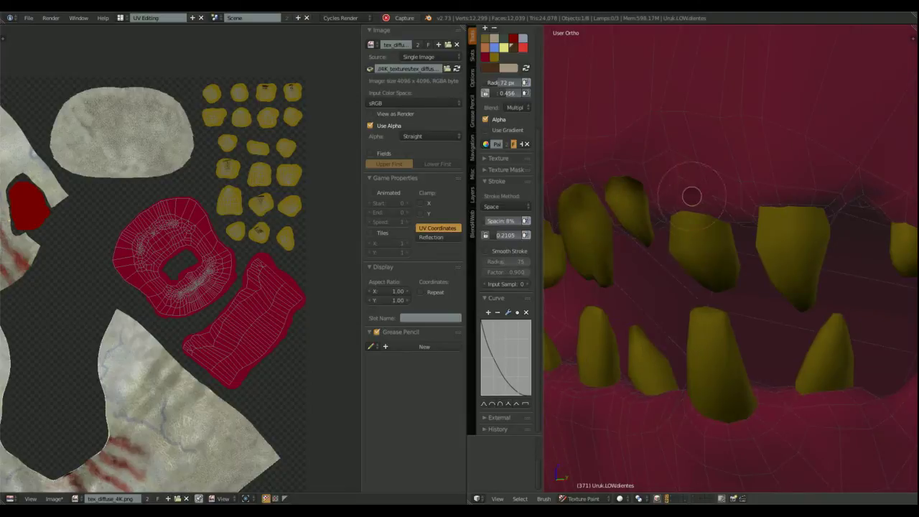
{"action": "mouse_move", "coordinate": [794, 191]}
{"action": "middle_mouse_down"}
{"action": "mouse_move", "coordinate": [807, 199]}
{"action": "mouse_move", "coordinate": [653, 328]}
{"action": "mouse_move", "coordinate": [659, 309]}
{"action": "middle_mouse_up"}
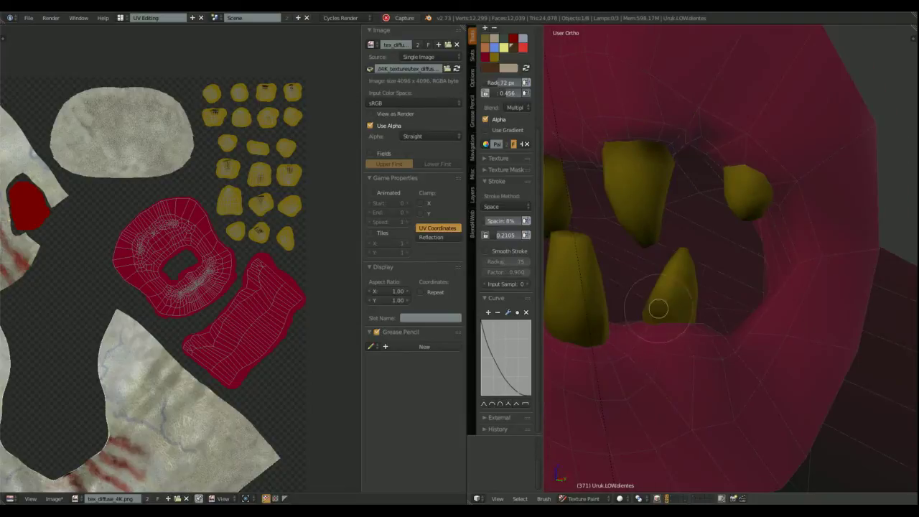
{"action": "middle_click_drag", "start_coordinate": [794, 169], "coordinate": [794, 201]}
{"action": "mouse_move", "coordinate": [781, 271]}
{"action": "middle_mouse_down"}
{"action": "mouse_move", "coordinate": [722, 263]}
{"action": "mouse_move", "coordinate": [696, 221]}
{"action": "middle_mouse_up"}
- Darken the remaining front teeth and the lower teeth near the gum line with the dark brown brush
{"action": "middle_click_drag", "start_coordinate": [742, 419], "coordinate": [632, 217]}
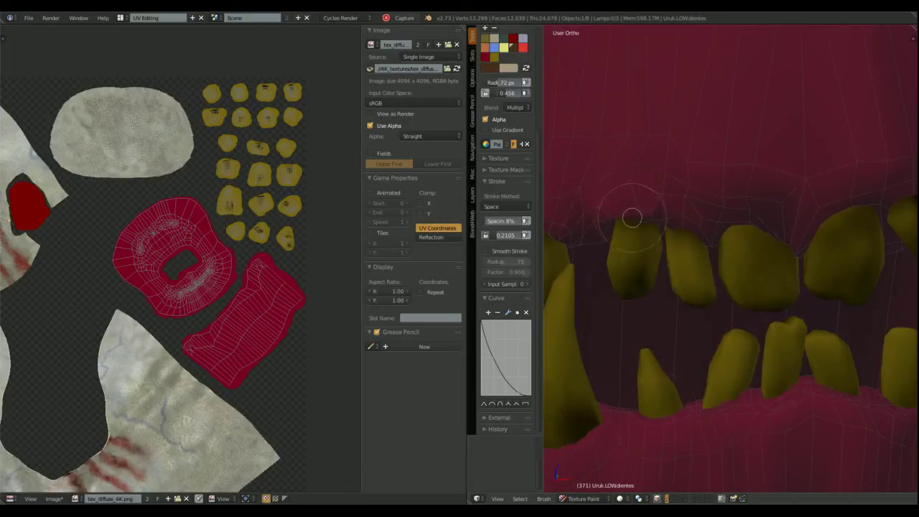
{"action": "middle_click_drag", "start_coordinate": [765, 380], "coordinate": [650, 351]}
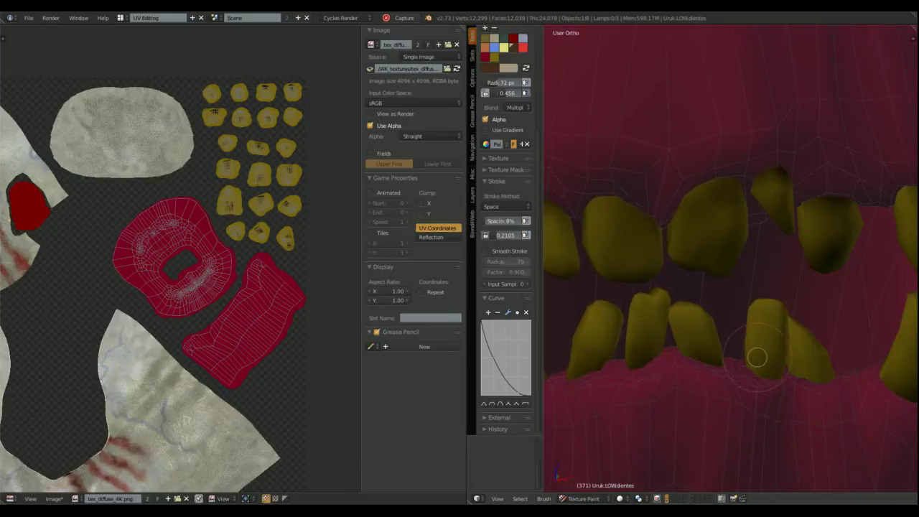
{"action": "mouse_move", "coordinate": [759, 350]}
{"action": "middle_mouse_down"}
{"action": "mouse_move", "coordinate": [766, 338]}
{"action": "mouse_move", "coordinate": [755, 312]}
{"action": "mouse_move", "coordinate": [708, 328]}
{"action": "mouse_move", "coordinate": [755, 288]}
{"action": "mouse_move", "coordinate": [788, 316]}
{"action": "mouse_move", "coordinate": [755, 192]}
{"action": "middle_mouse_up"}
{"action": "scroll", "coordinate": [755, 288], "scroll_direction": "down", "scroll_amount": 4}
{"action": "scroll", "coordinate": [754, 193], "scroll_direction": "up", "scroll_amount": 3}
{"action": "scroll", "coordinate": [755, 193], "scroll_direction": "down", "scroll_amount": 4}
{"action": "middle_click_drag", "start_coordinate": [679, 410], "coordinate": [657, 416]}
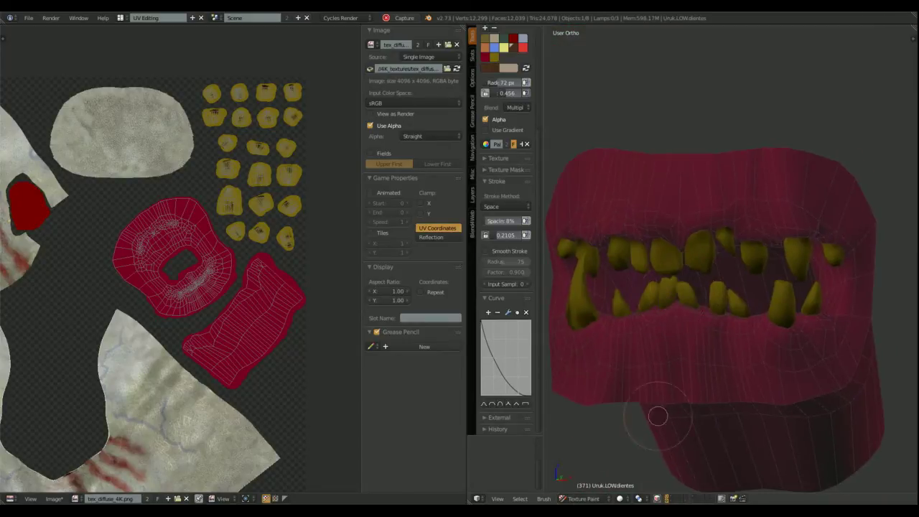
- Change the paint brush to Add blending at 0.193 strength, keeping the skin texture
{"action": "left_click", "coordinate": [536, 455]}
{"action": "left_click", "coordinate": [517, 108]}
{"action": "left_click", "coordinate": [517, 129]}
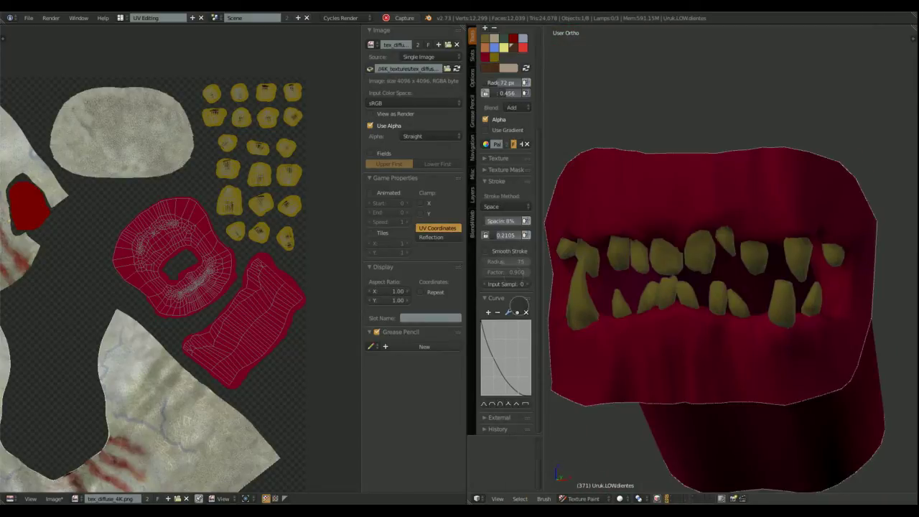
{"action": "left_click", "coordinate": [501, 299]}
{"action": "left_click", "coordinate": [499, 158]}
{"action": "left_click", "coordinate": [505, 195]}
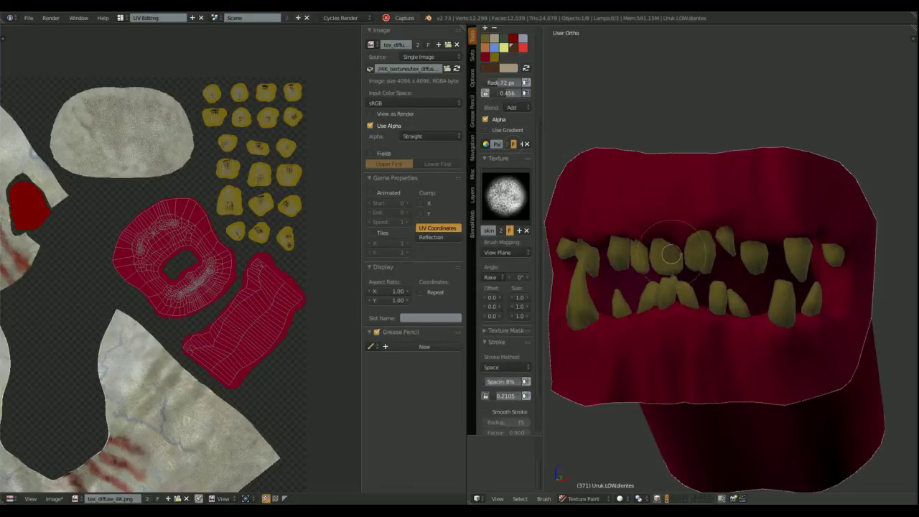
{"action": "left_click_drag", "start_coordinate": [507, 93], "coordinate": [489, 93]}
- Paint light red highlights across the front and side of the upper gums with the Add brush at 72 px radius
{"action": "scroll", "coordinate": [689, 273], "scroll_direction": "up", "scroll_amount": 3}
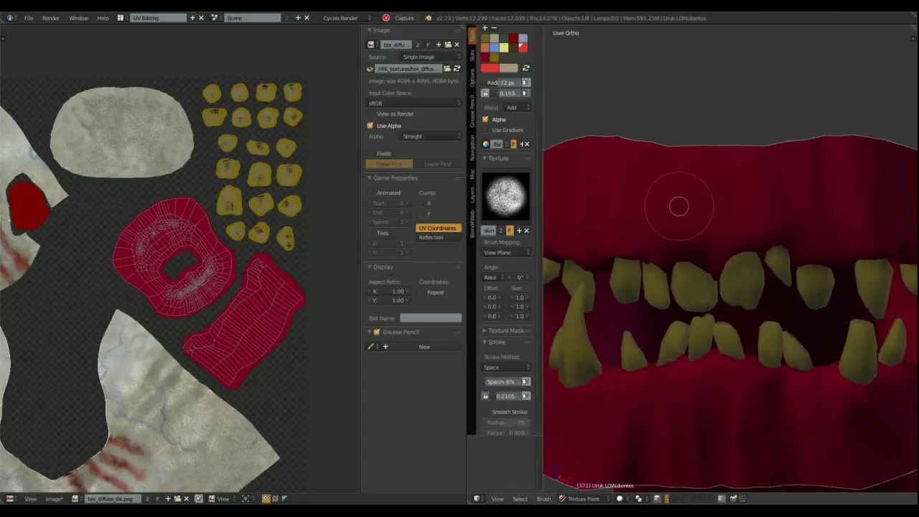
{"action": "middle_click_drag", "start_coordinate": [782, 214], "coordinate": [687, 191]}
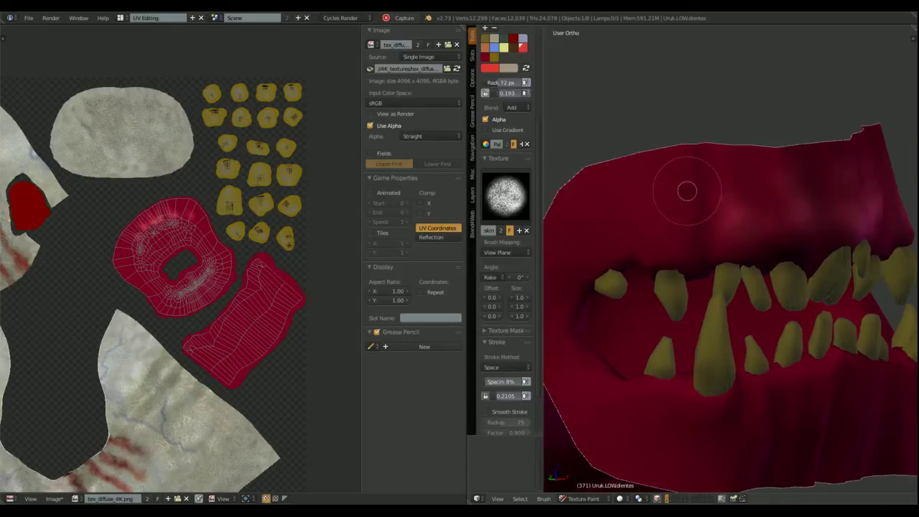
{"action": "middle_click_drag", "start_coordinate": [600, 254], "coordinate": [630, 177], "text": "shift"}
{"action": "scroll", "coordinate": [630, 214], "scroll_direction": "up", "scroll_amount": 2}
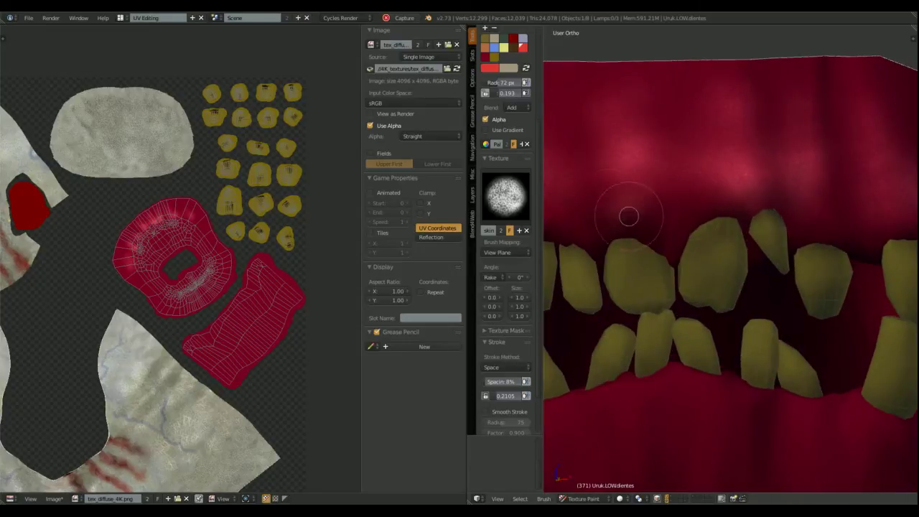
- Paint red highlights on the lower gums below the teeth with the same Add brush at 0.193 strength
{"action": "middle_click_drag", "start_coordinate": [630, 215], "coordinate": [703, 314]}
{"action": "scroll", "coordinate": [689, 294], "scroll_direction": "up", "scroll_amount": 3}
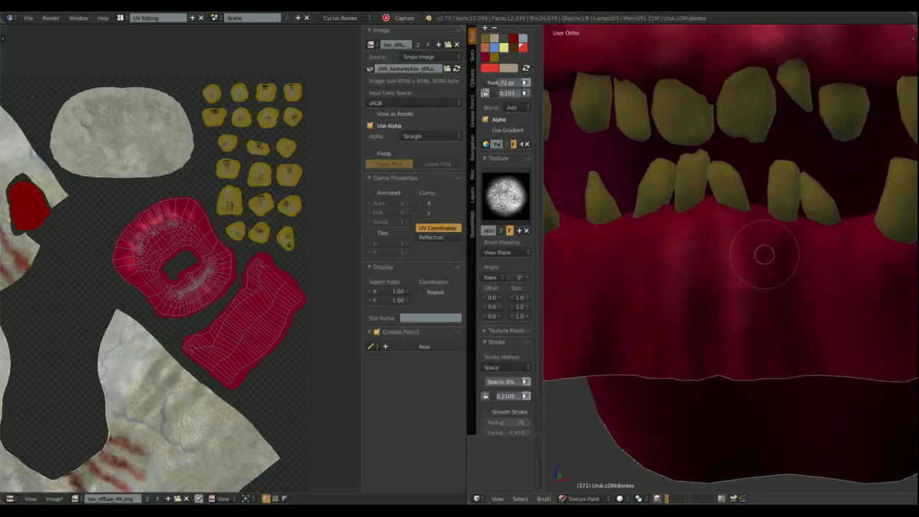
{"action": "middle_click_drag", "start_coordinate": [764, 254], "coordinate": [731, 353]}
{"action": "middle_click_drag", "start_coordinate": [766, 409], "coordinate": [681, 292]}
{"action": "scroll", "coordinate": [671, 290], "scroll_direction": "down", "scroll_amount": 3}
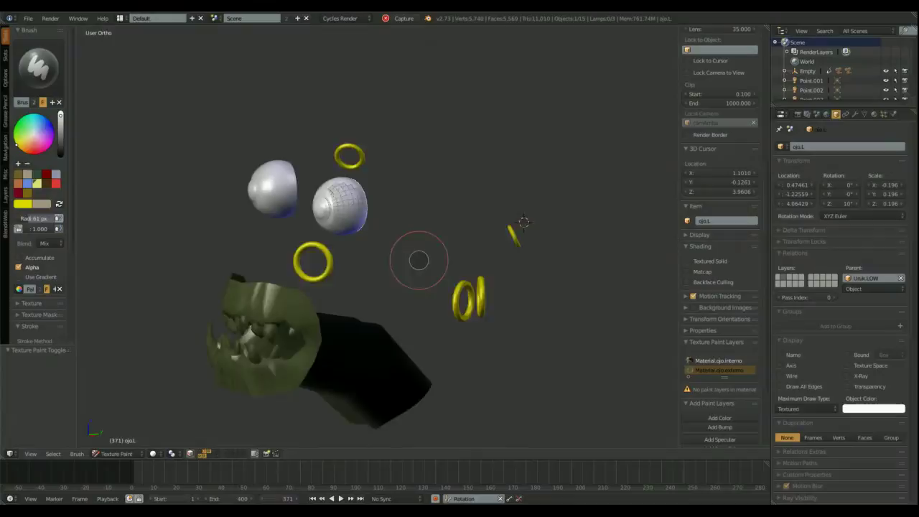
- Hide the outer shell faces of the left eye and inspect the painted inner eyeball and iris up close
{"action": "mouse_move", "coordinate": [414, 256]}
{"action": "middle_mouse_down"}
{"action": "mouse_move", "coordinate": [383, 240]}
{"action": "mouse_move", "coordinate": [359, 258]}
{"action": "middle_mouse_up"}
{"action": "scroll", "coordinate": [384, 239], "scroll_direction": "up", "scroll_amount": 4}
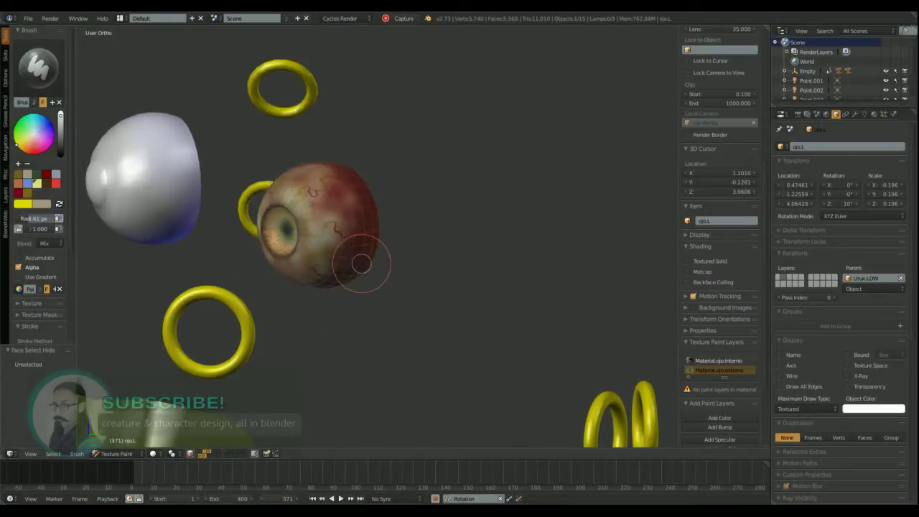
{"action": "middle_click_drag", "start_coordinate": [359, 262], "coordinate": [420, 270]}
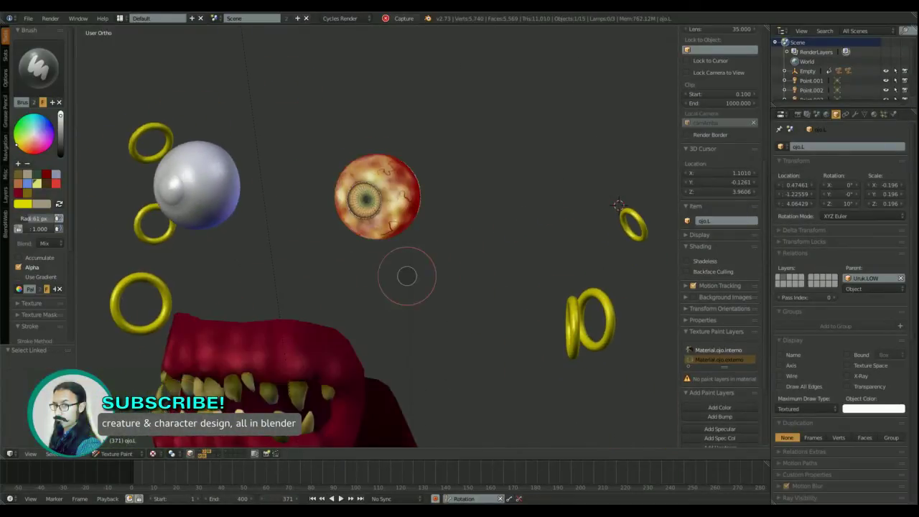
{"action": "scroll", "coordinate": [495, 165], "scroll_direction": "up", "scroll_amount": 6}
{"action": "middle_click_drag", "start_coordinate": [495, 165], "coordinate": [461, 286], "text": "shift"}
{"action": "mouse_move", "coordinate": [388, 284]}
{"action": "middle_mouse_down"}
{"action": "mouse_move", "coordinate": [445, 273]}
{"action": "mouse_move", "coordinate": [305, 293]}
{"action": "mouse_move", "coordinate": [358, 250]}
{"action": "mouse_move", "coordinate": [478, 250]}
{"action": "mouse_move", "coordinate": [398, 282]}
{"action": "middle_mouse_up"}
{"action": "scroll", "coordinate": [342, 285], "scroll_direction": "down", "scroll_amount": 8}
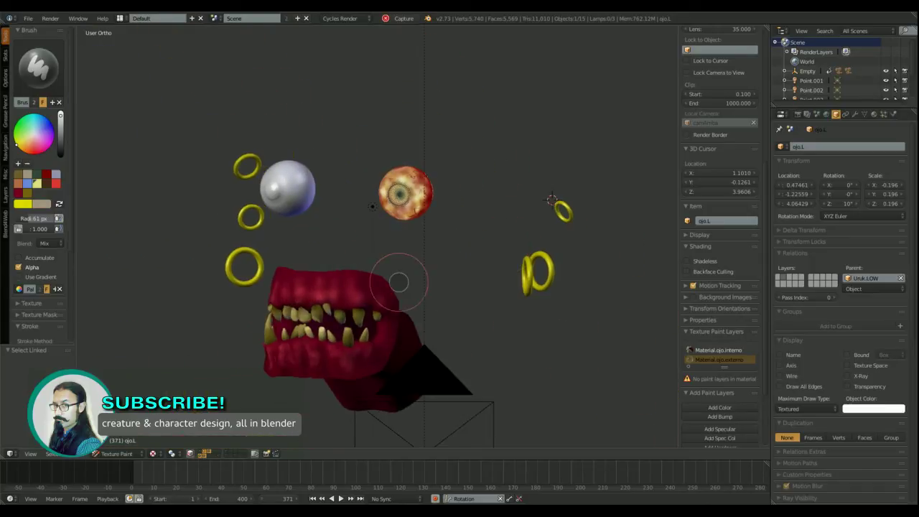
- Switch the left eye to Object Mode and show the layer with the orc head together with the eyes, teeth and earrings
{"action": "left_click", "coordinate": [120, 442]}
{"action": "middle_click_drag", "start_coordinate": [237, 345], "coordinate": [270, 316]}
{"action": "left_click", "coordinate": [294, 452], "text": "shift"}
{"action": "middle_click_drag", "start_coordinate": [288, 373], "coordinate": [337, 359]}
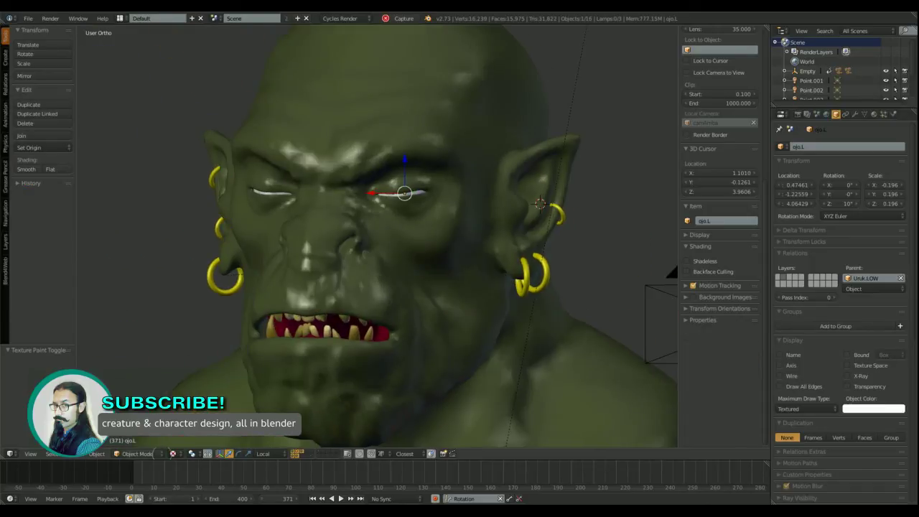
{"action": "middle_click_drag", "start_coordinate": [432, 284], "coordinate": [478, 269]}
- Select only the orc head mesh and set the viewport shading to Material to view the face
{"action": "key", "text": "a"}
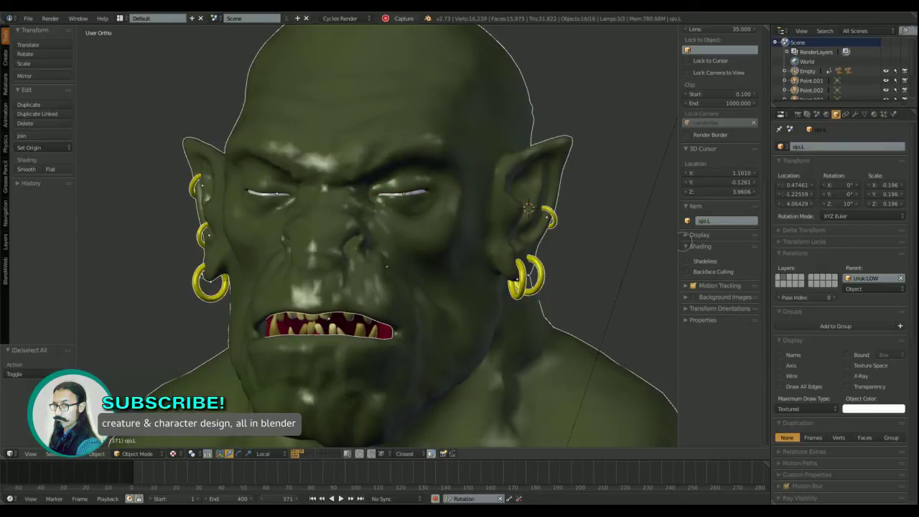
{"action": "right_click", "coordinate": [483, 308]}
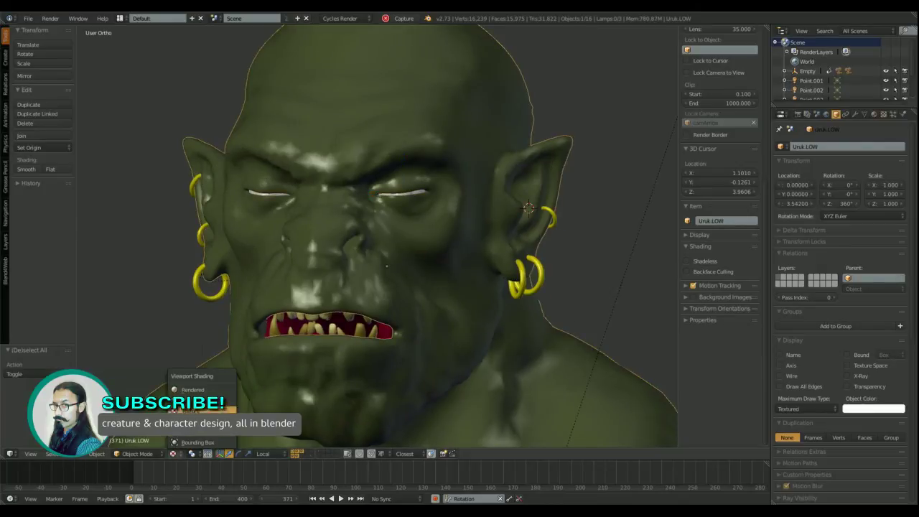
{"action": "left_click", "coordinate": [188, 401]}
{"action": "mouse_move", "coordinate": [173, 359]}
{"action": "middle_mouse_down"}
{"action": "mouse_move", "coordinate": [115, 330]}
{"action": "mouse_move", "coordinate": [597, 269]}
{"action": "mouse_move", "coordinate": [149, 233]}
{"action": "mouse_move", "coordinate": [257, 204]}
{"action": "middle_mouse_up"}
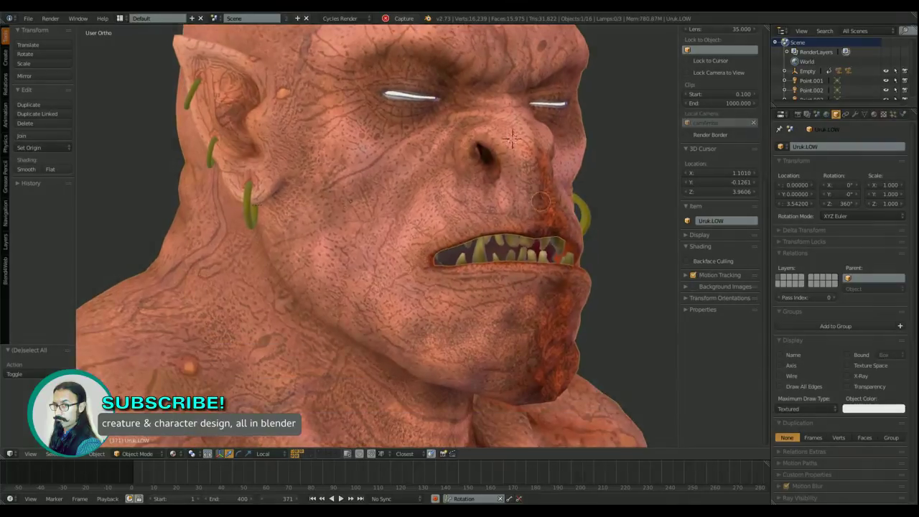